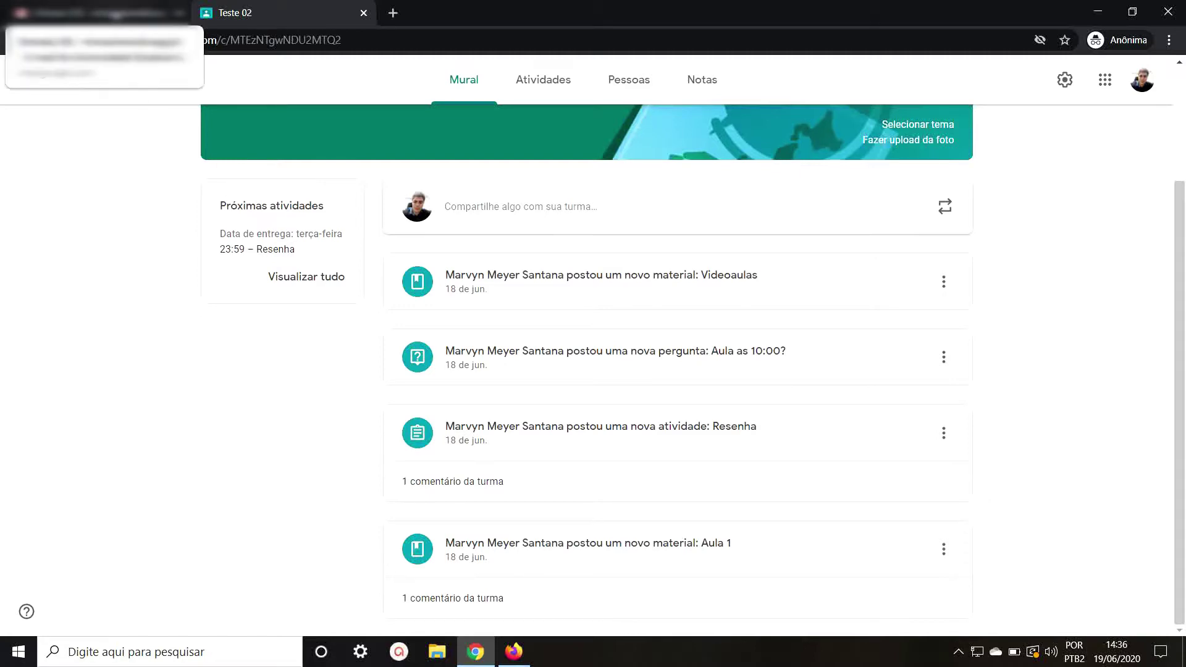
Switch from Gmail to Google Forms (Formulários) and create a new form from the "Teste em branco" template
left_click(92, 12)
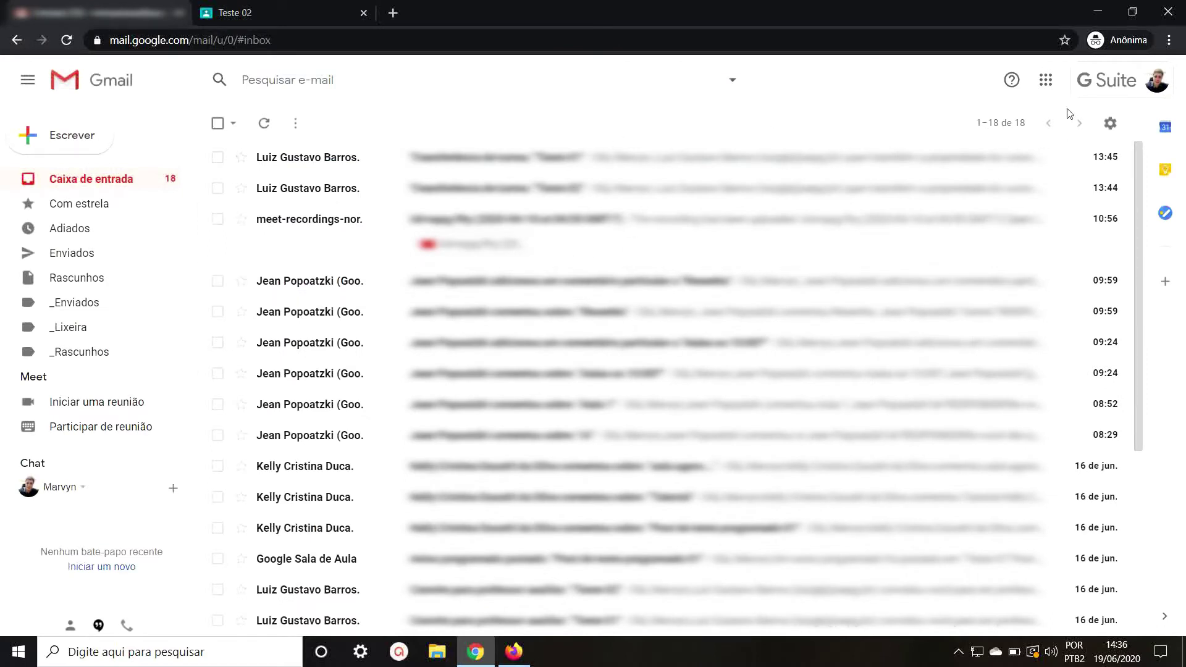
left_click(1045, 80)
scroll(988, 278, "down", 4)
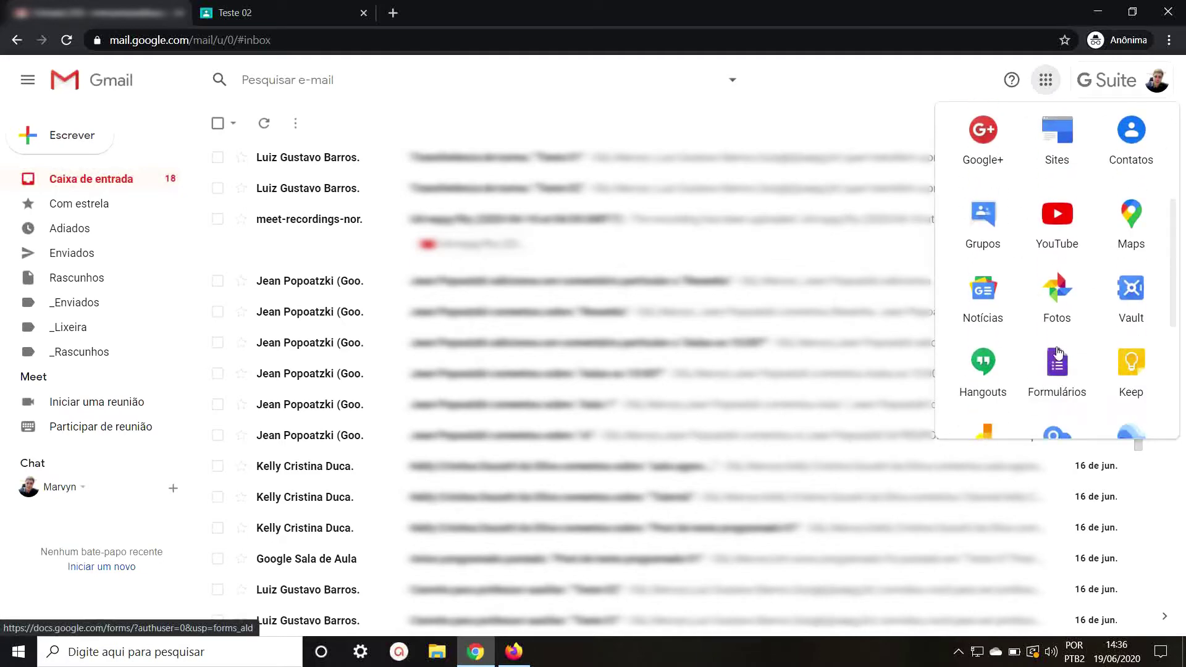
left_click(1056, 369)
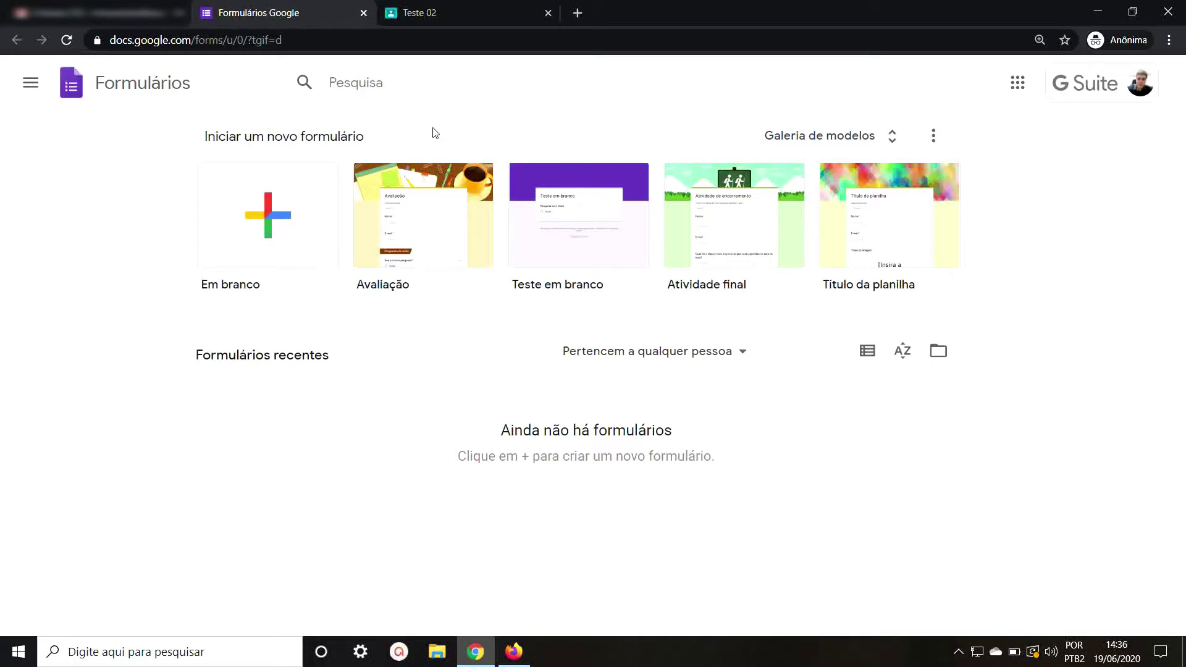
left_click(557, 200)
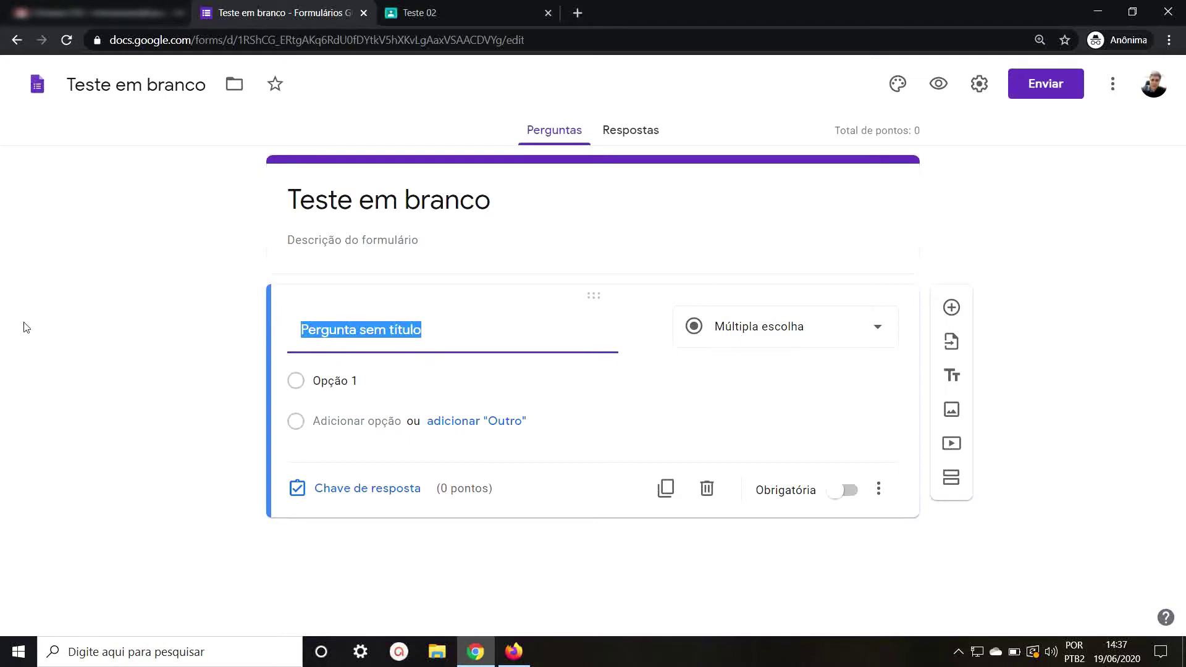
Keep the first question as "Múltipla escolha" and title it "Quanto é 1 + 1?"
left_click(777, 336)
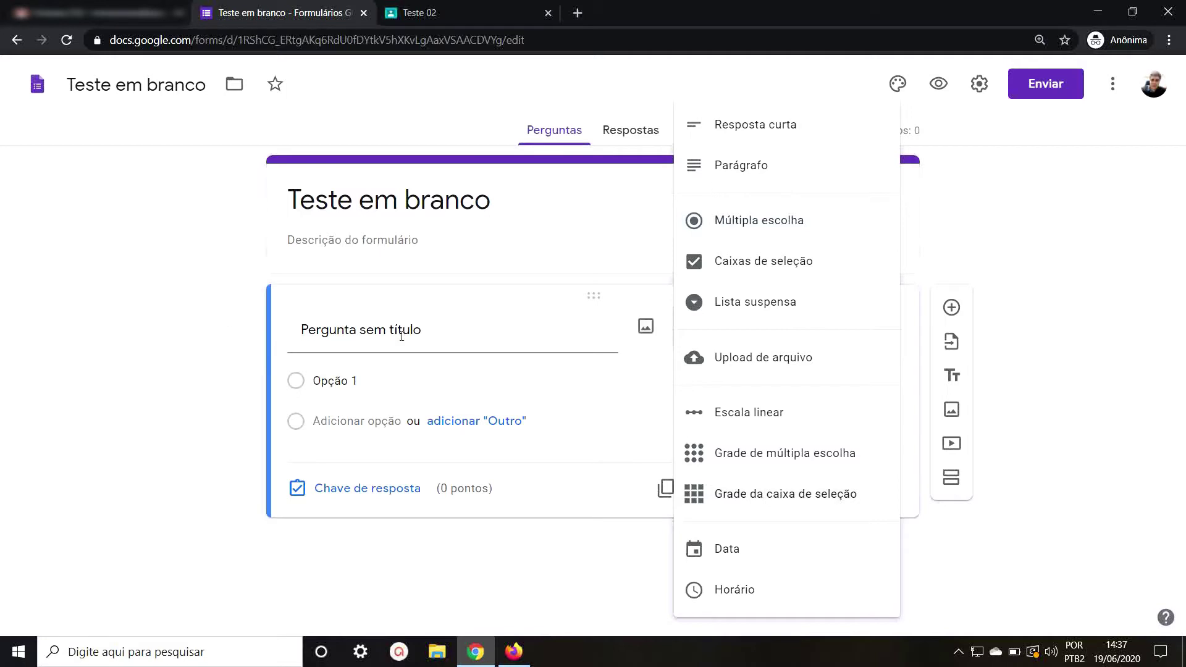
left_click(756, 228)
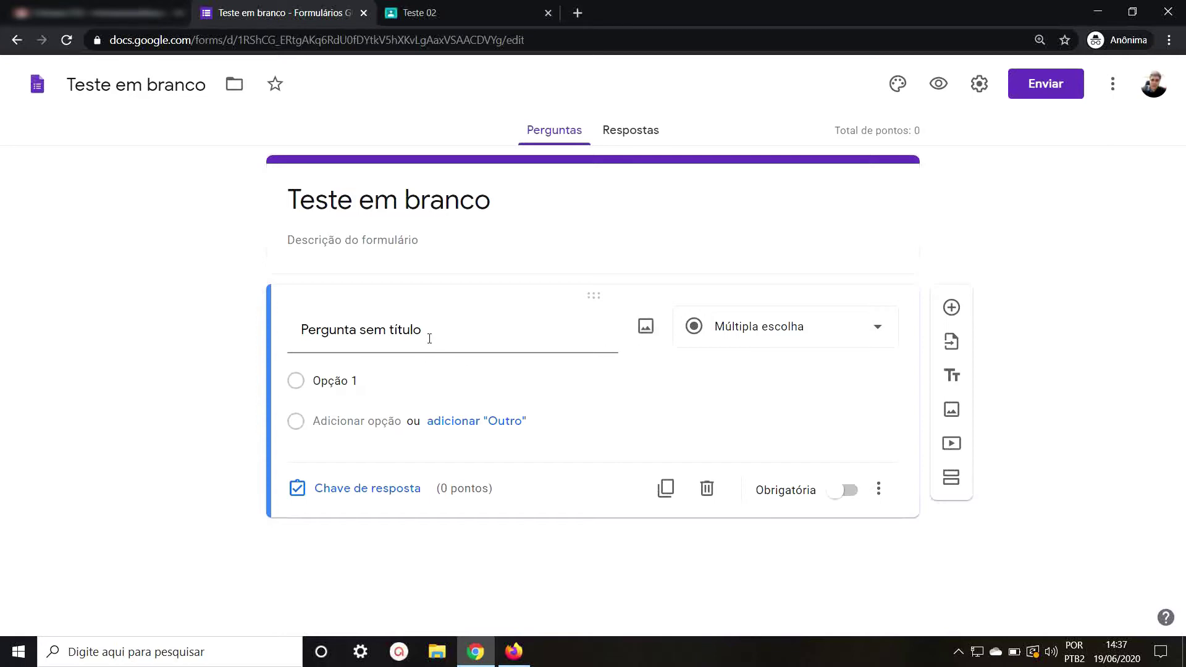
left_click(453, 333)
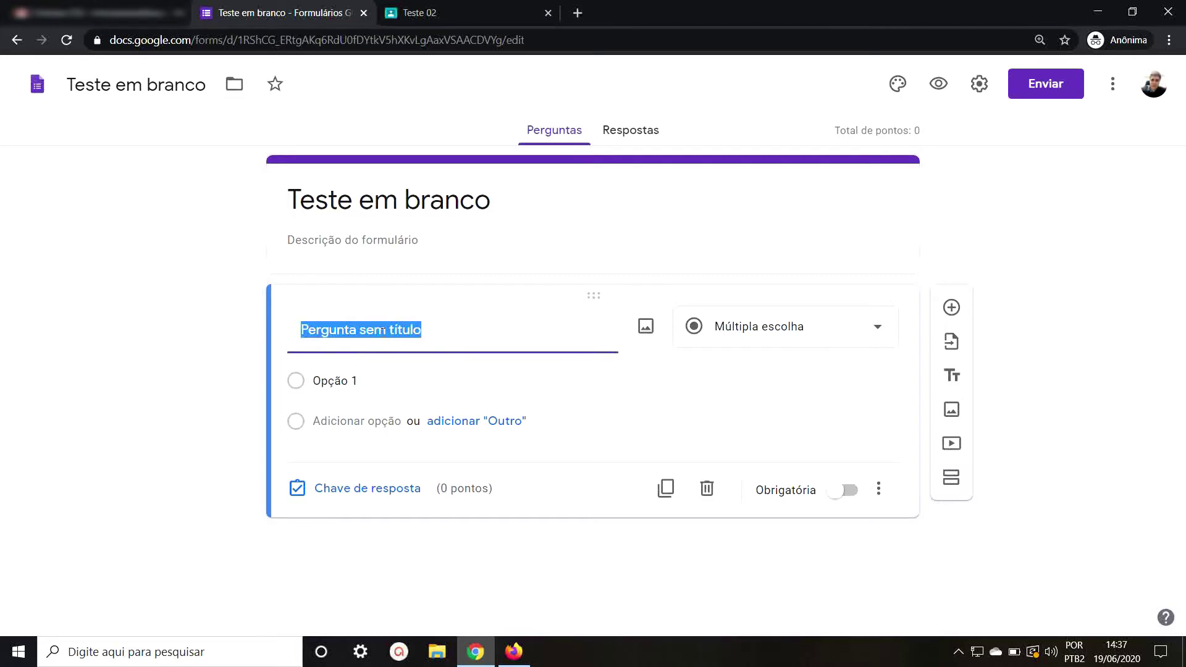
type("Quanto é 1 + 1?")
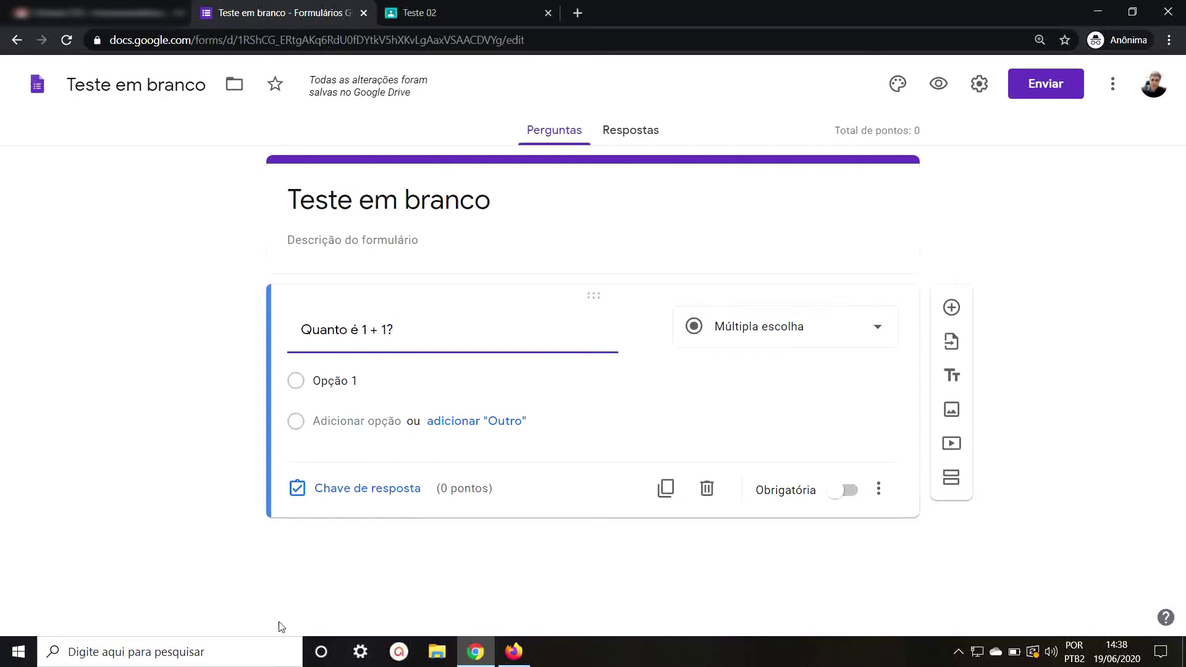
Fill in four answer options for the question: 2, 3, 4 and 5
left_click(348, 376)
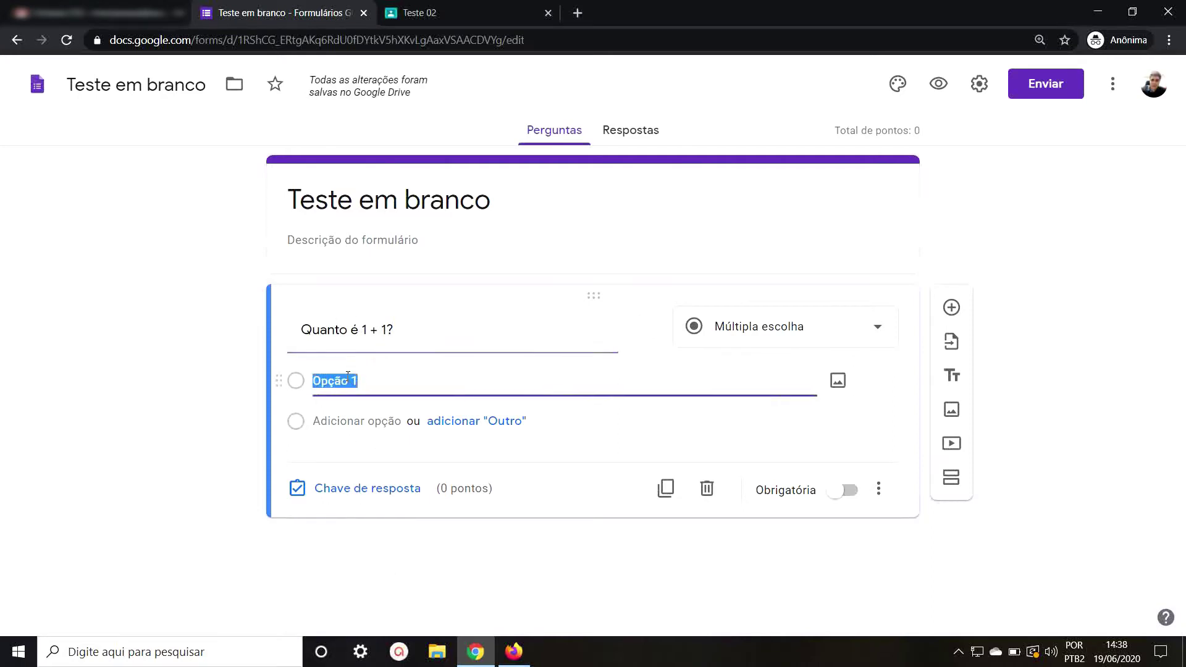
type("2")
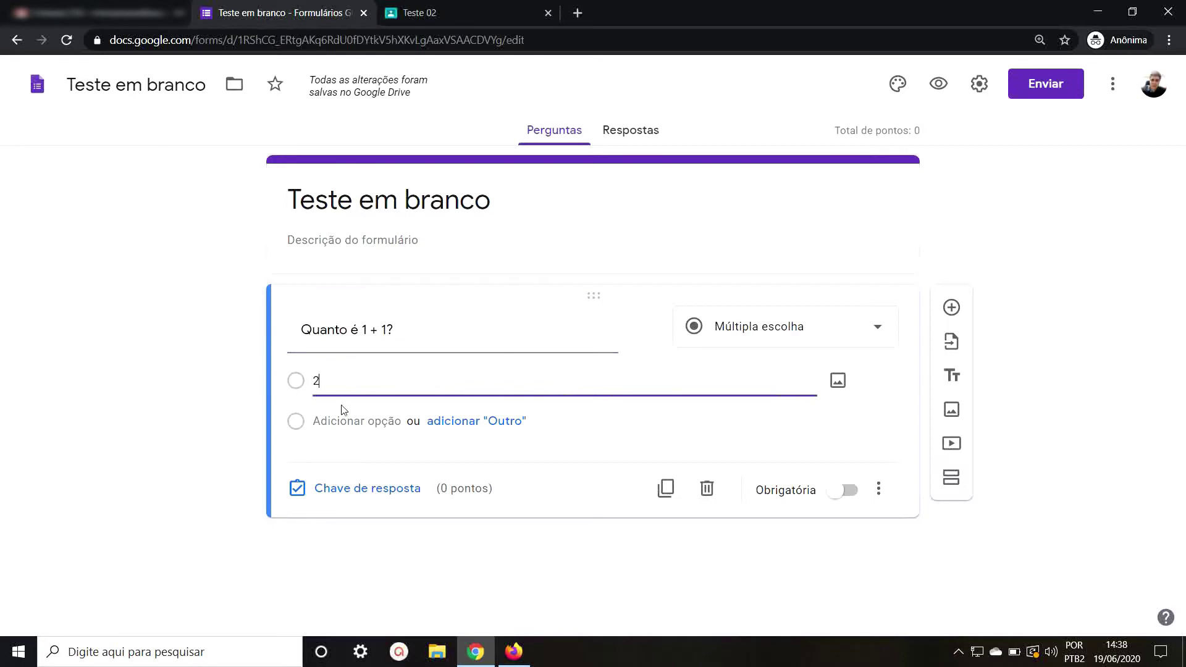
left_click(331, 416)
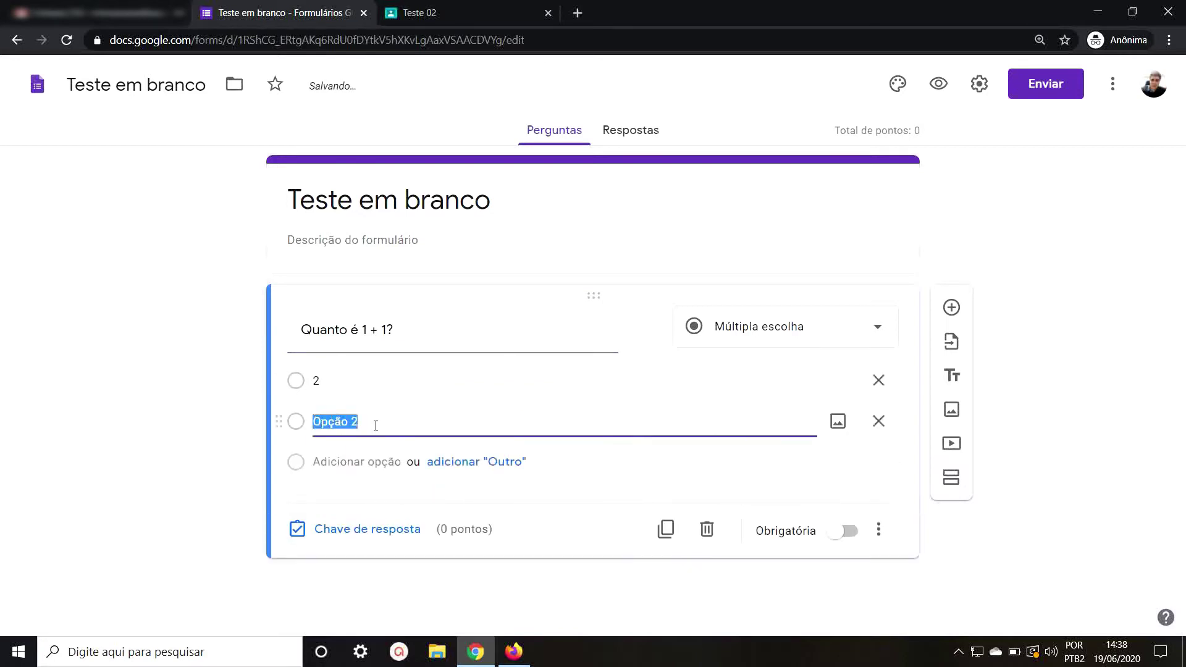
type("3")
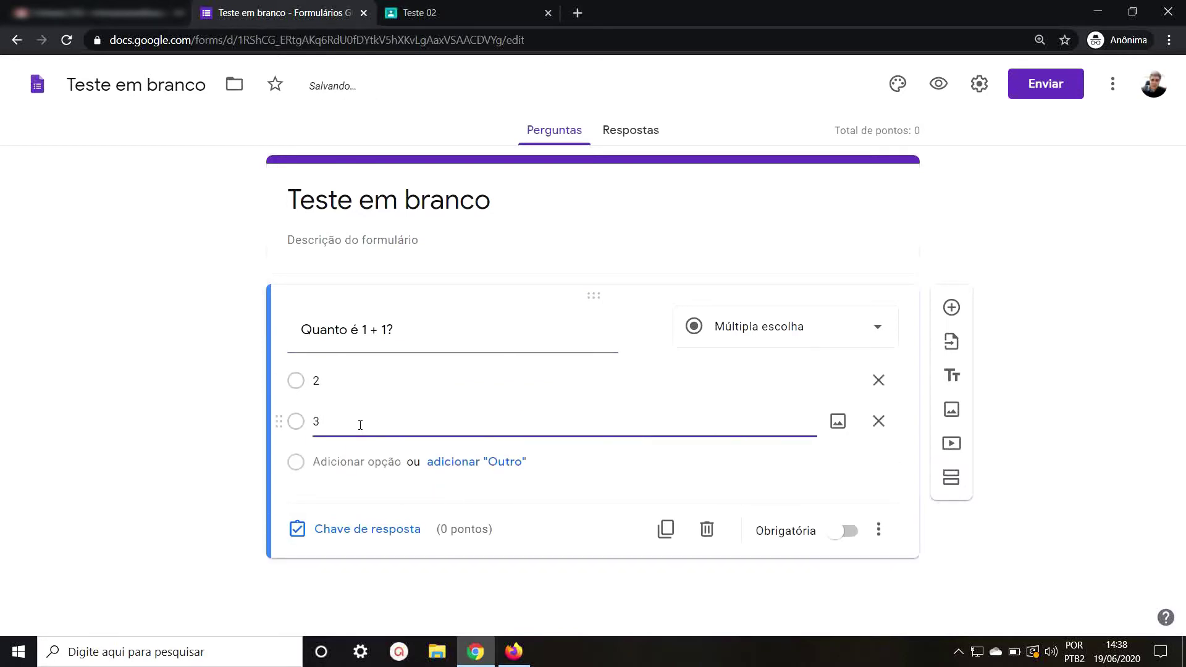
left_click(343, 464)
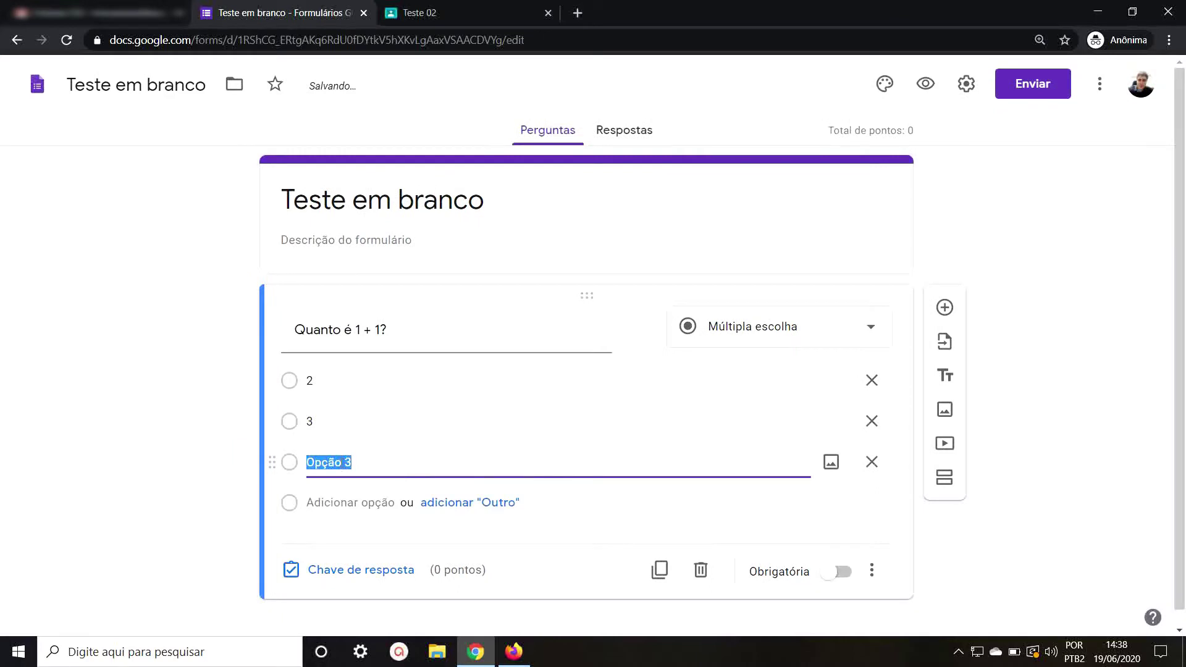
type("4")
left_click(336, 504)
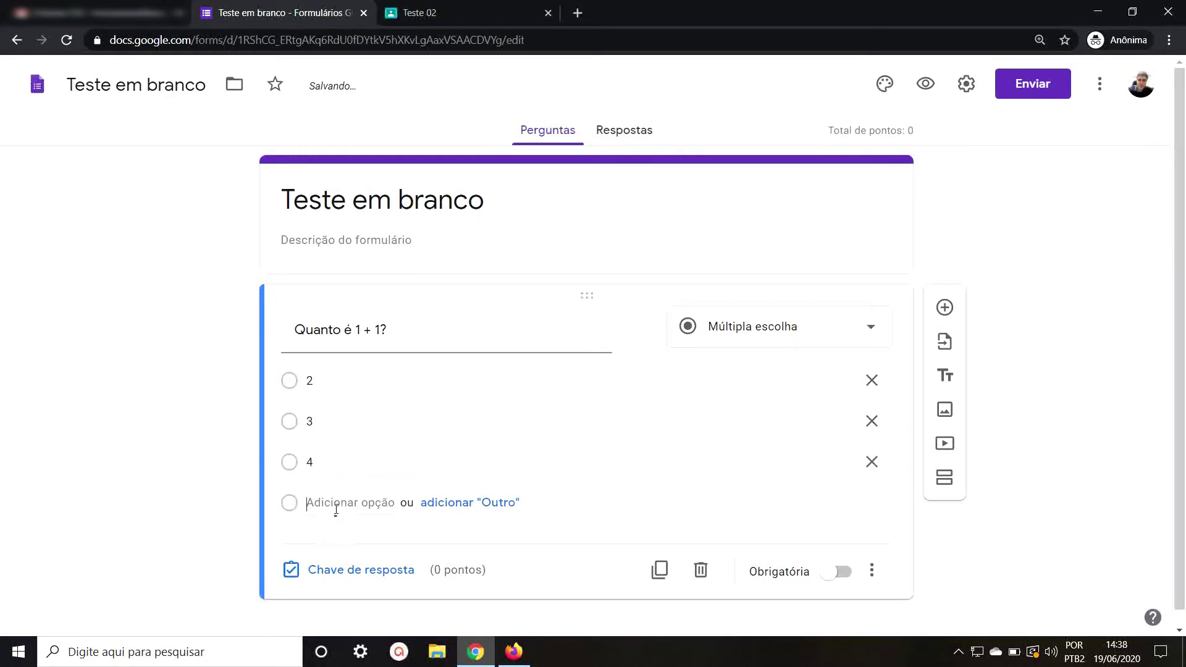
type("5")
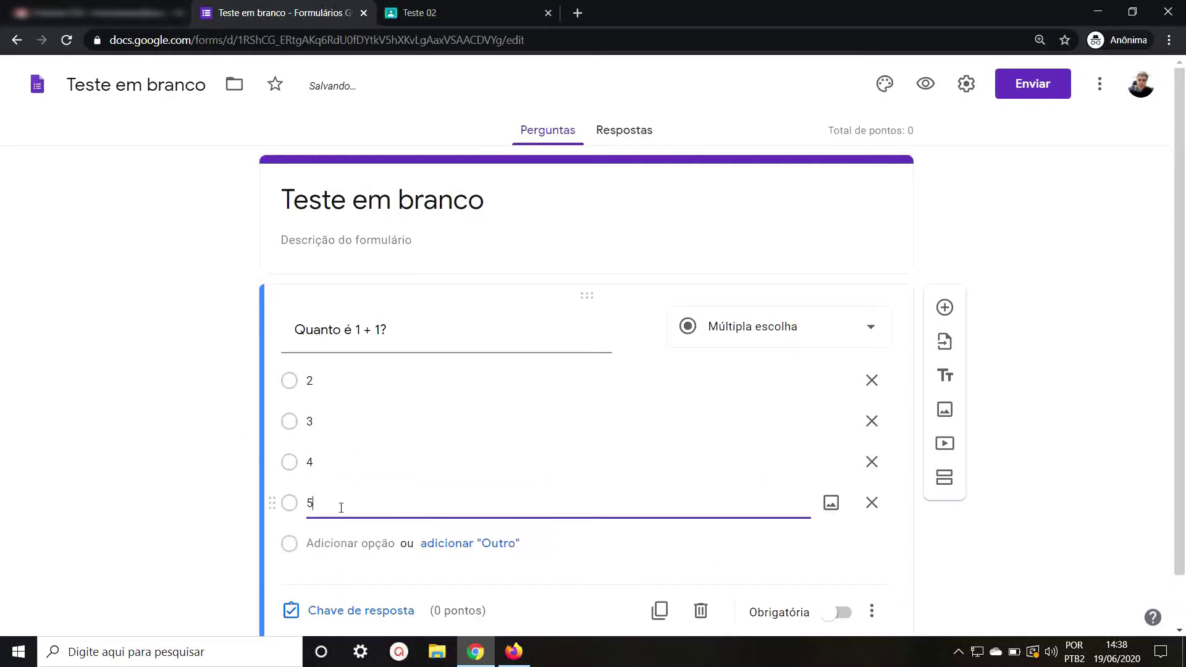
In the question's answer key, mark 2 as the correct answer and set its score to 2 points
scroll(426, 494, "down", 1)
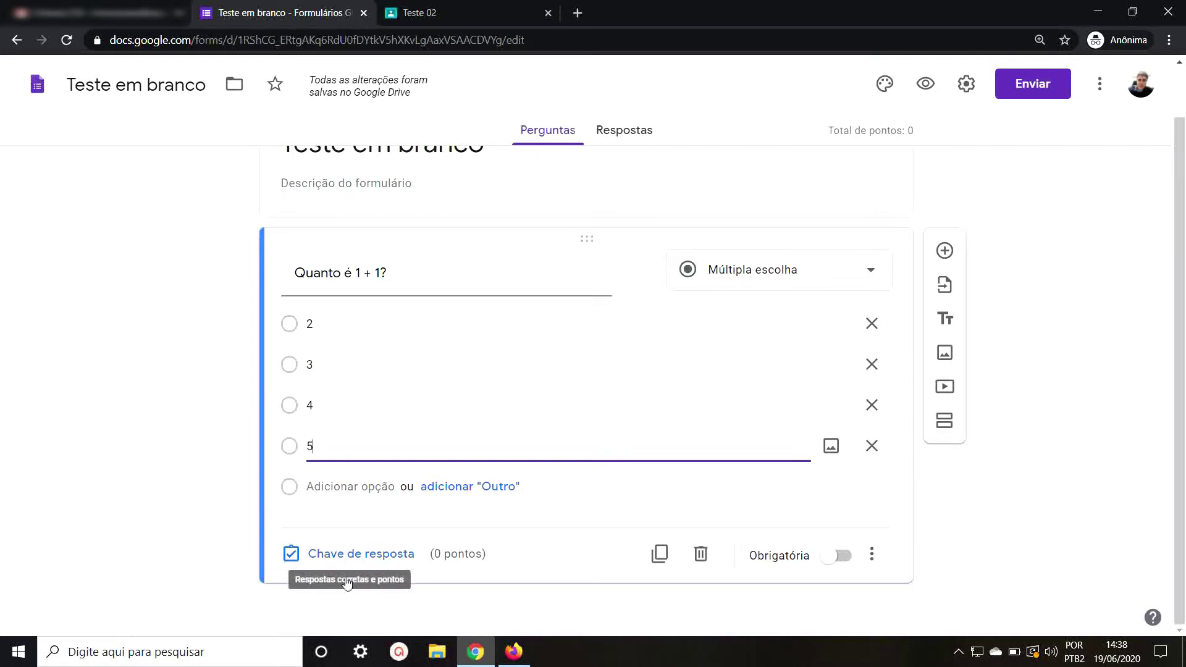
left_click(344, 557)
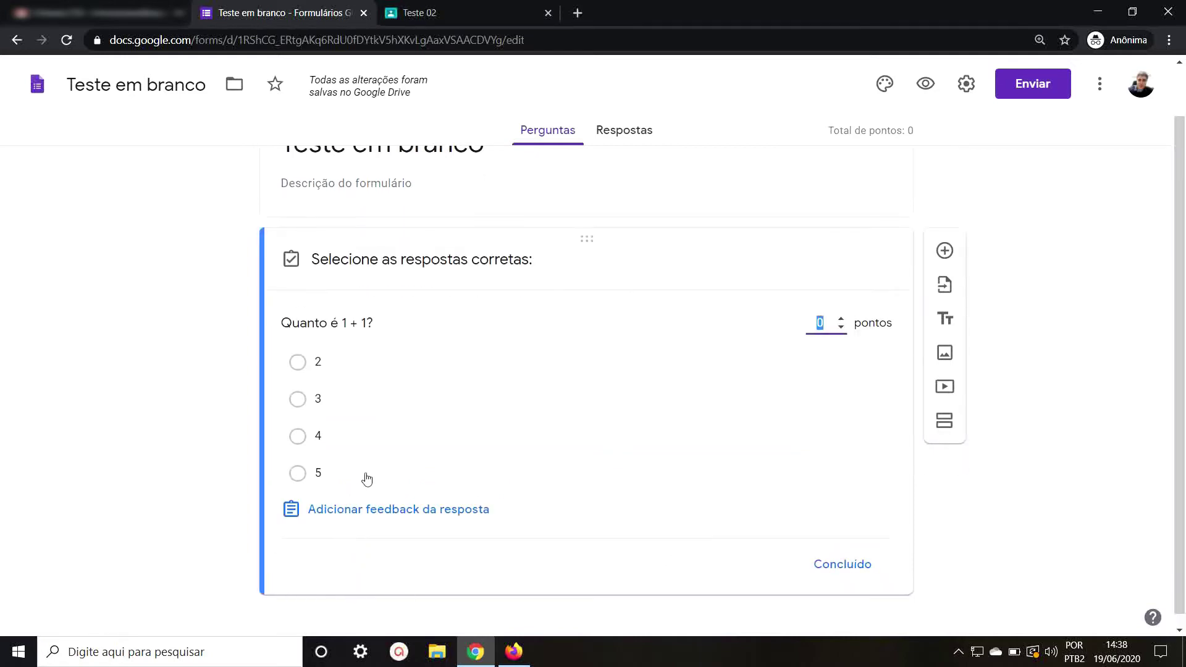
left_click(297, 364)
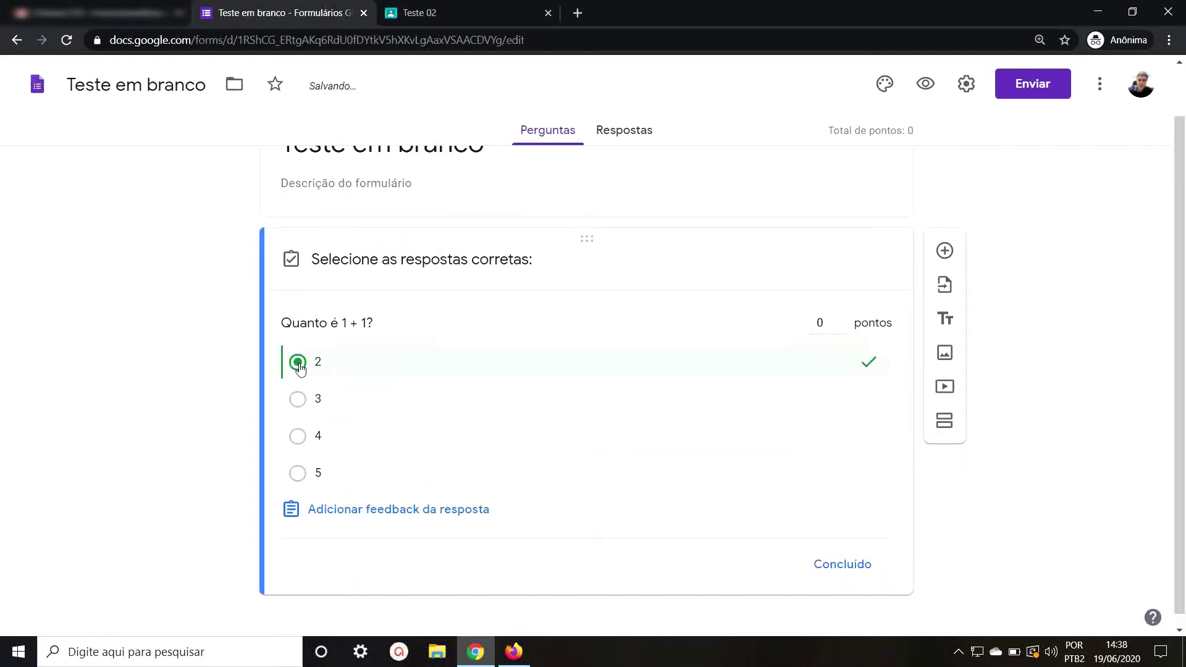
left_click(822, 322)
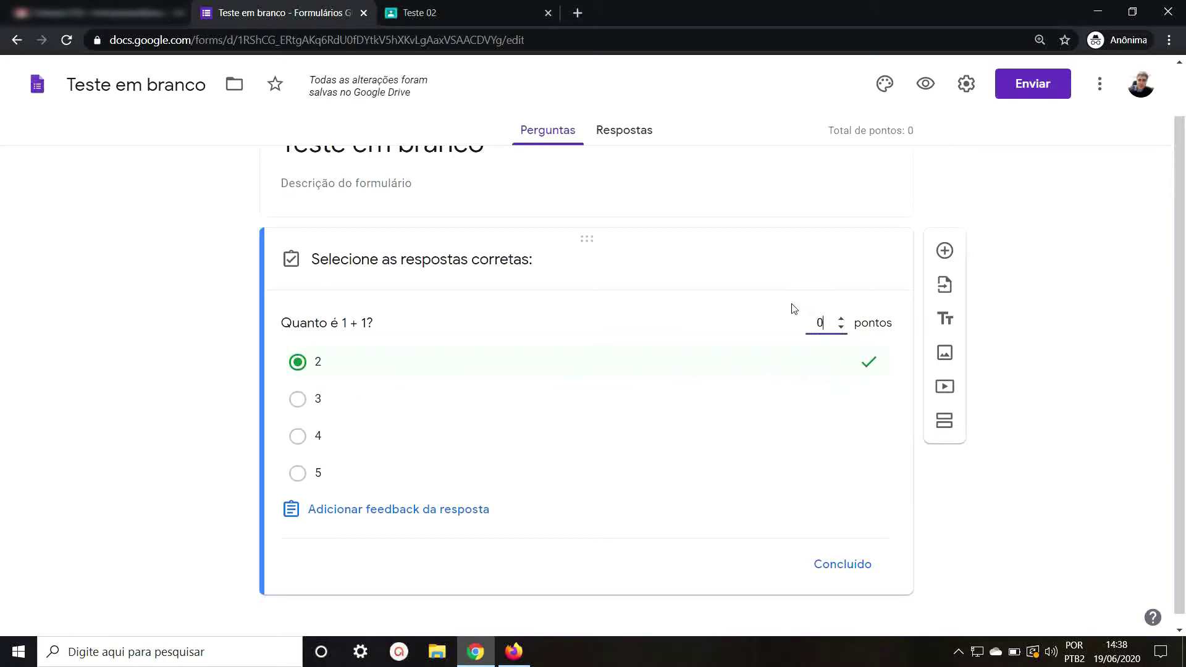
key("BackSpace")
type("2")
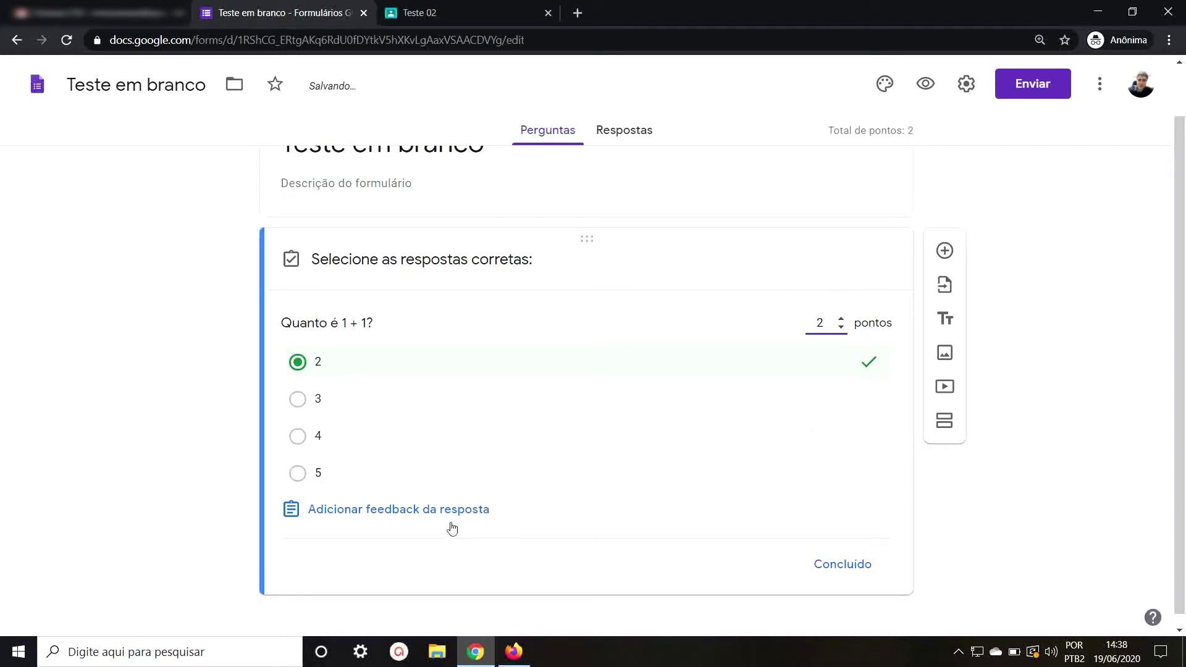
Add answer feedback reading "Errou" for incorrect answers and "Parabéns!" for correct answers, and save it
left_click(399, 509)
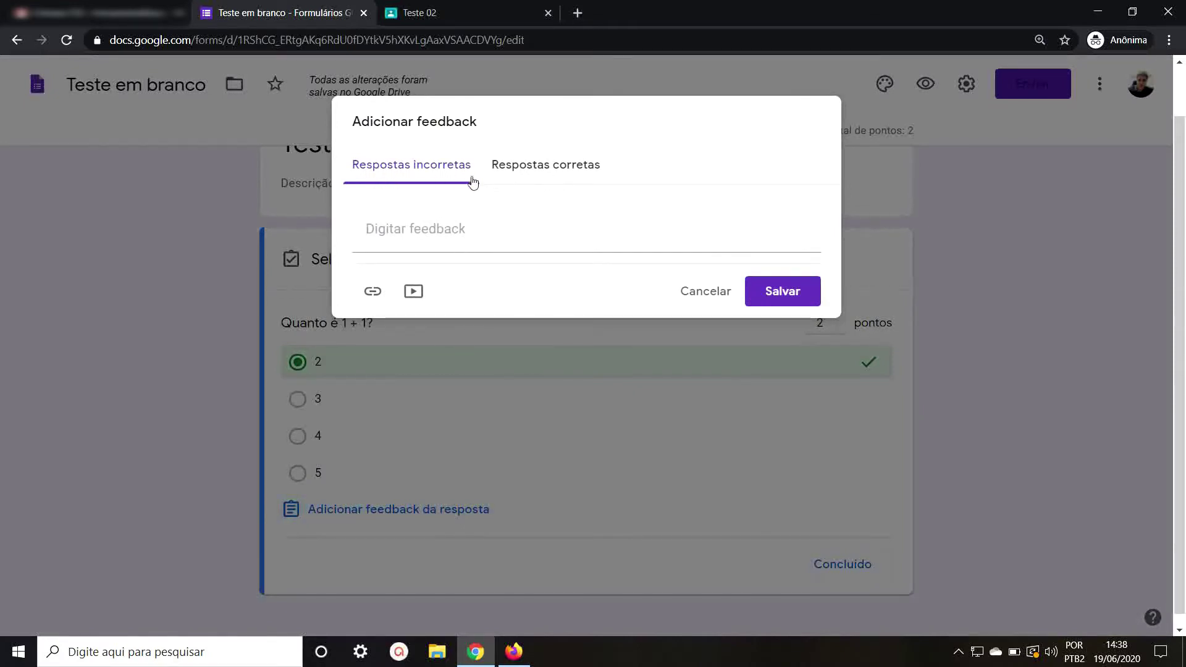
left_click(432, 230)
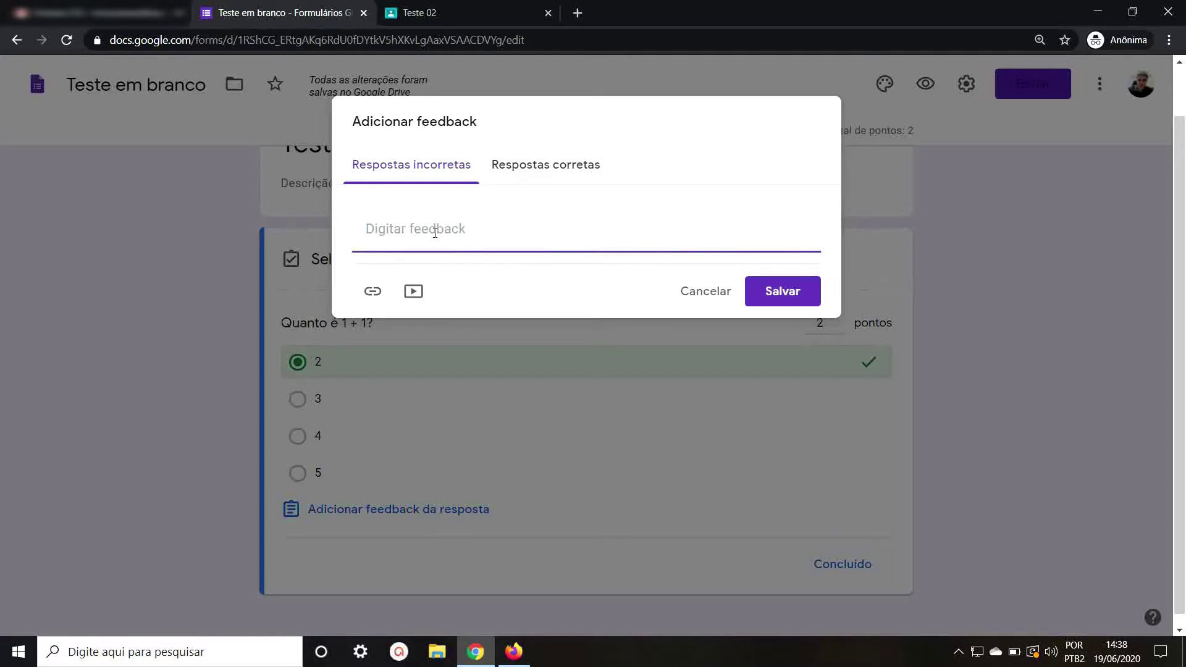
type("E")
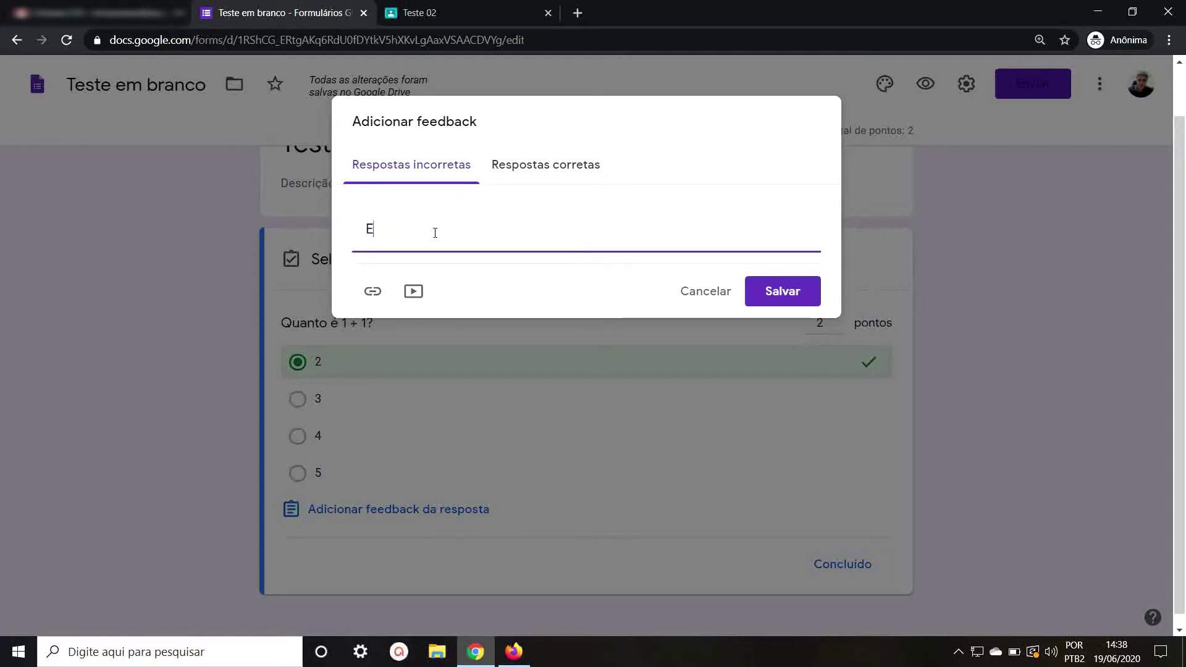
type("rrou")
left_click(519, 170)
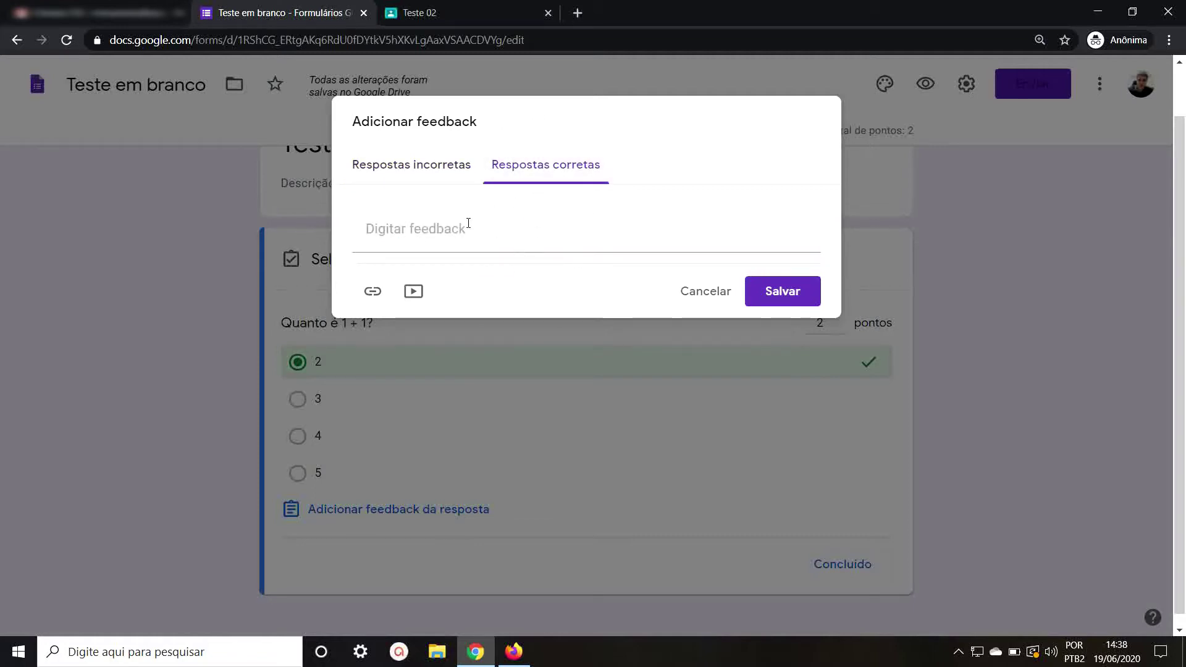
left_click(463, 226)
type("Par")
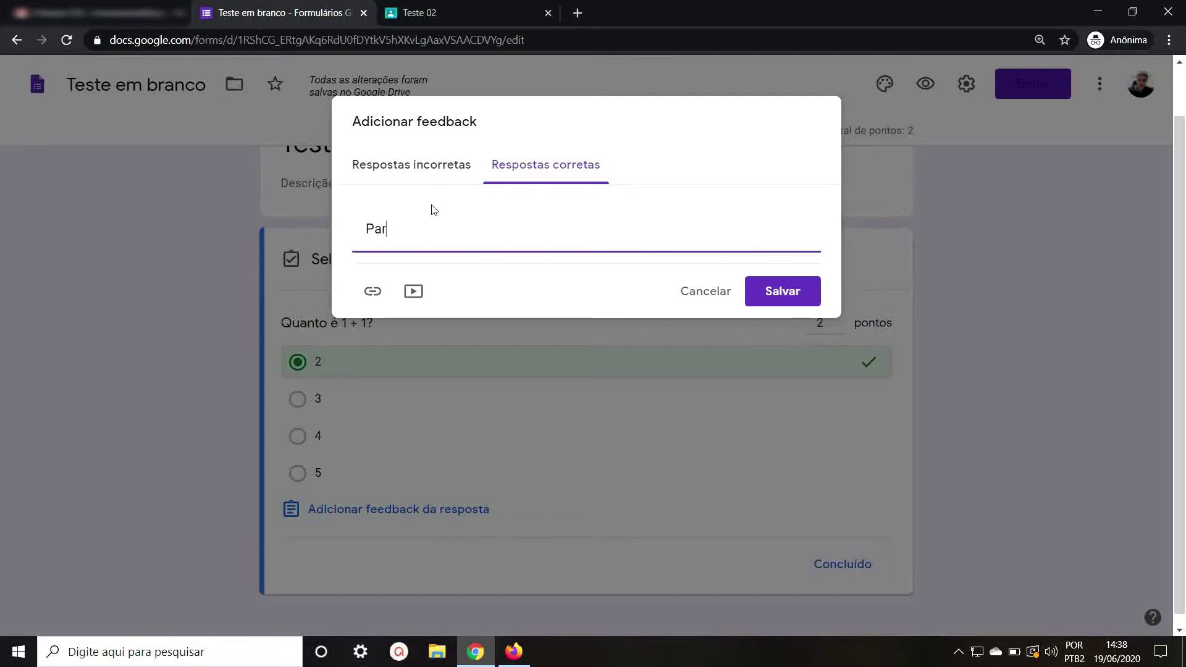
type("abéns!")
left_click(772, 290)
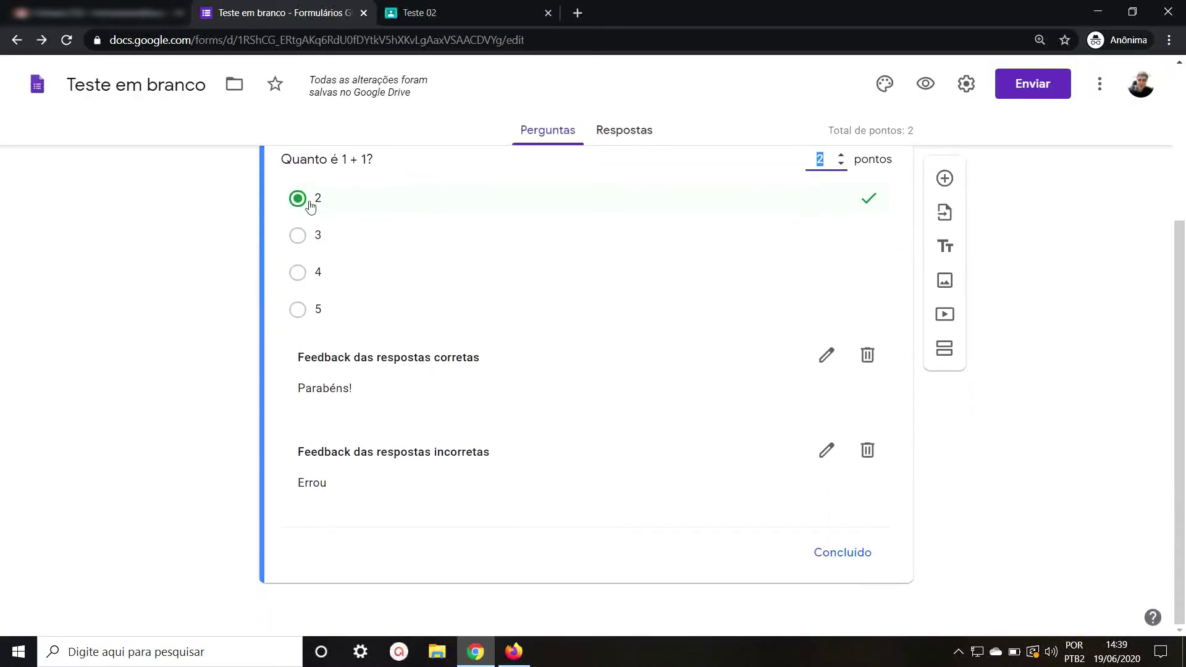
Review the question's answer key, including the correct option, points and both feedback texts
scroll(309, 204, "up", 3)
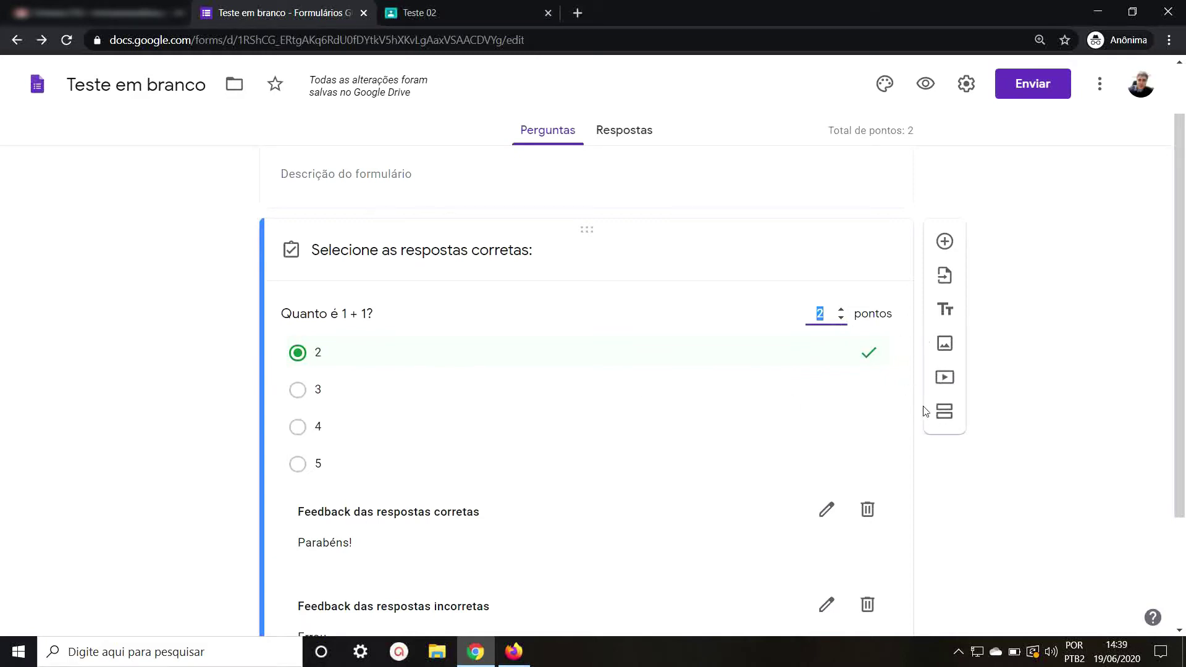
scroll(790, 509, "down", 1)
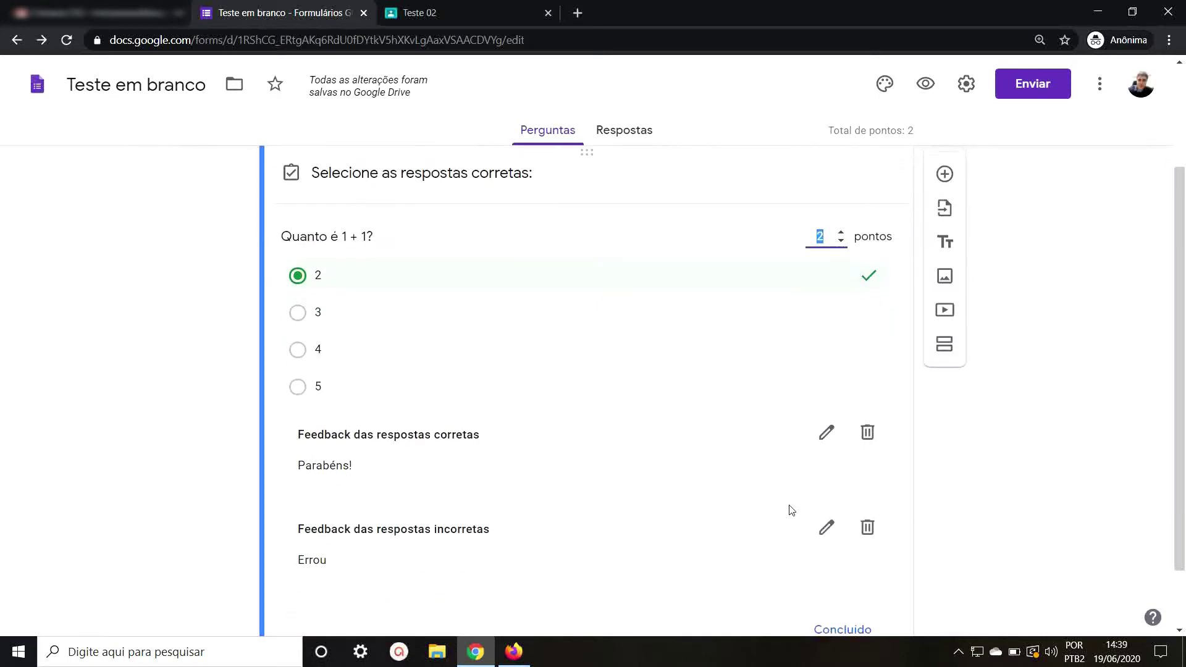
scroll(790, 511, "down", 1)
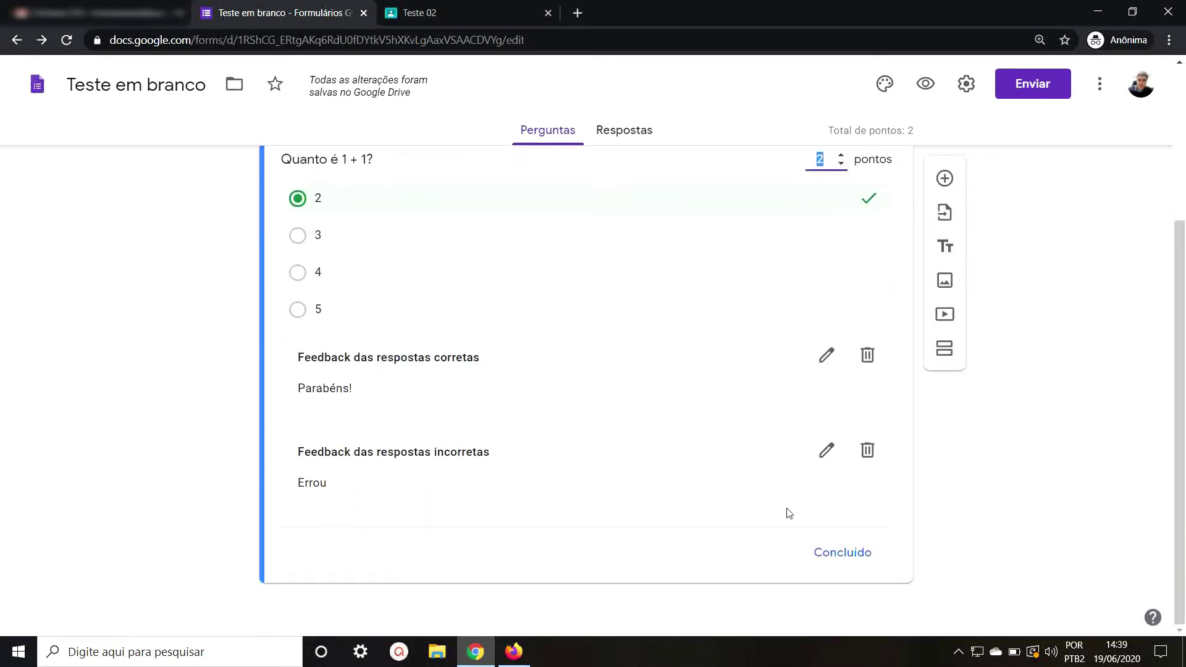
scroll(788, 513, "up", 4)
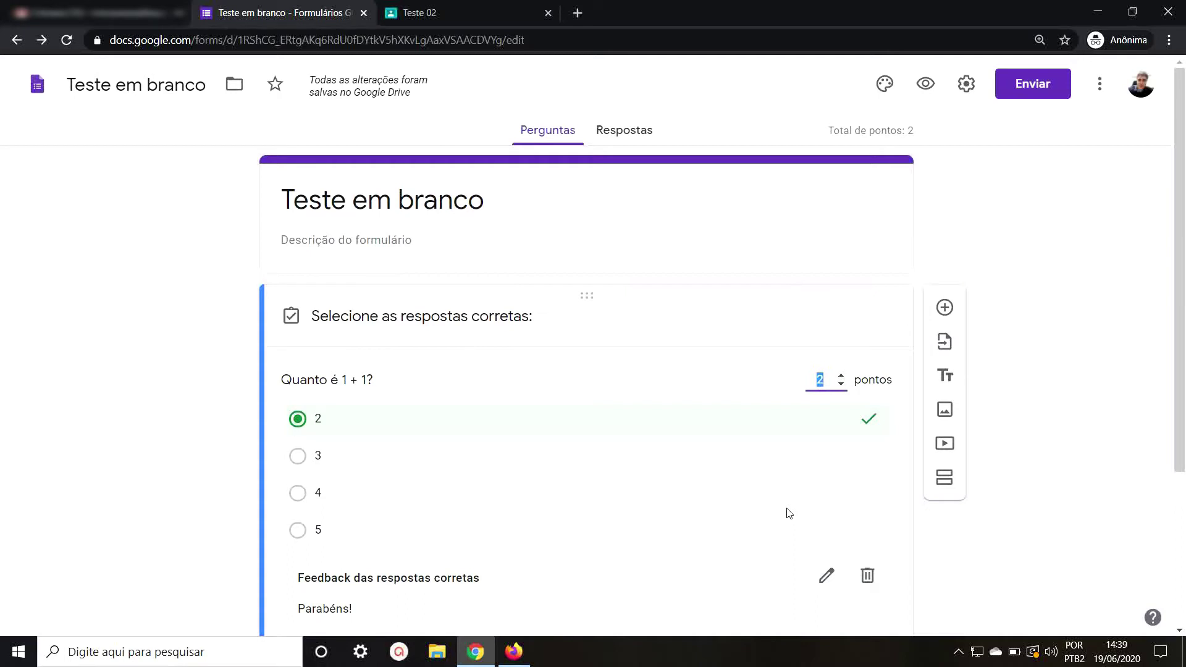
scroll(789, 513, "down", 3)
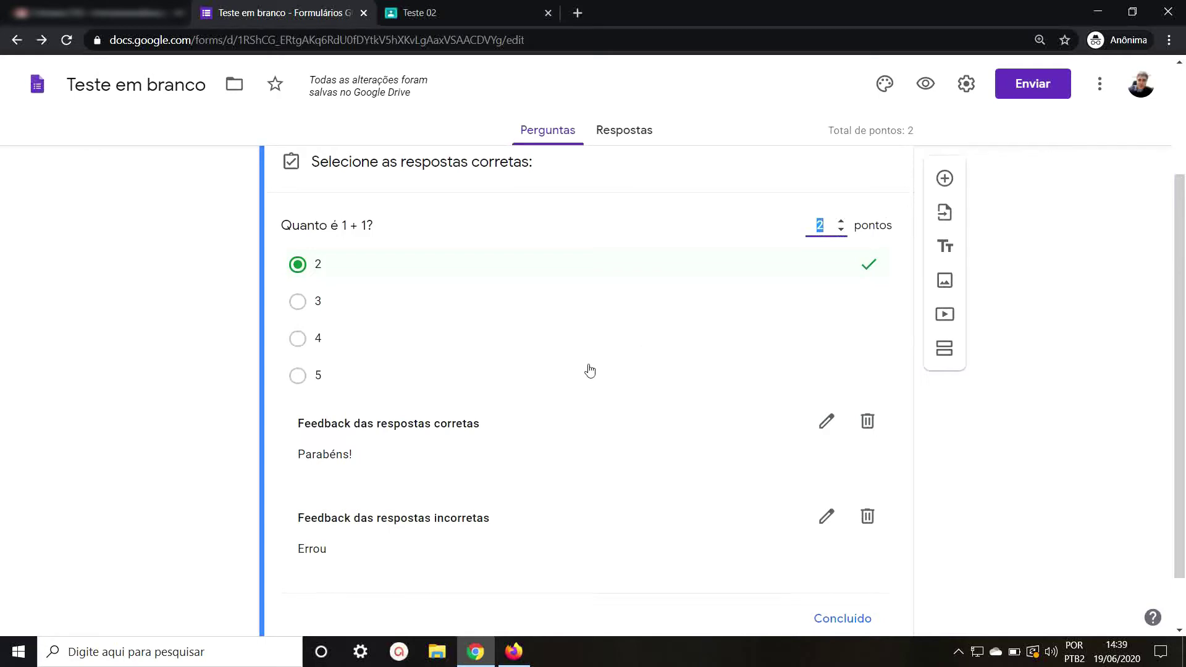
scroll(587, 371, "down", 1)
scroll(709, 448, "up", 3)
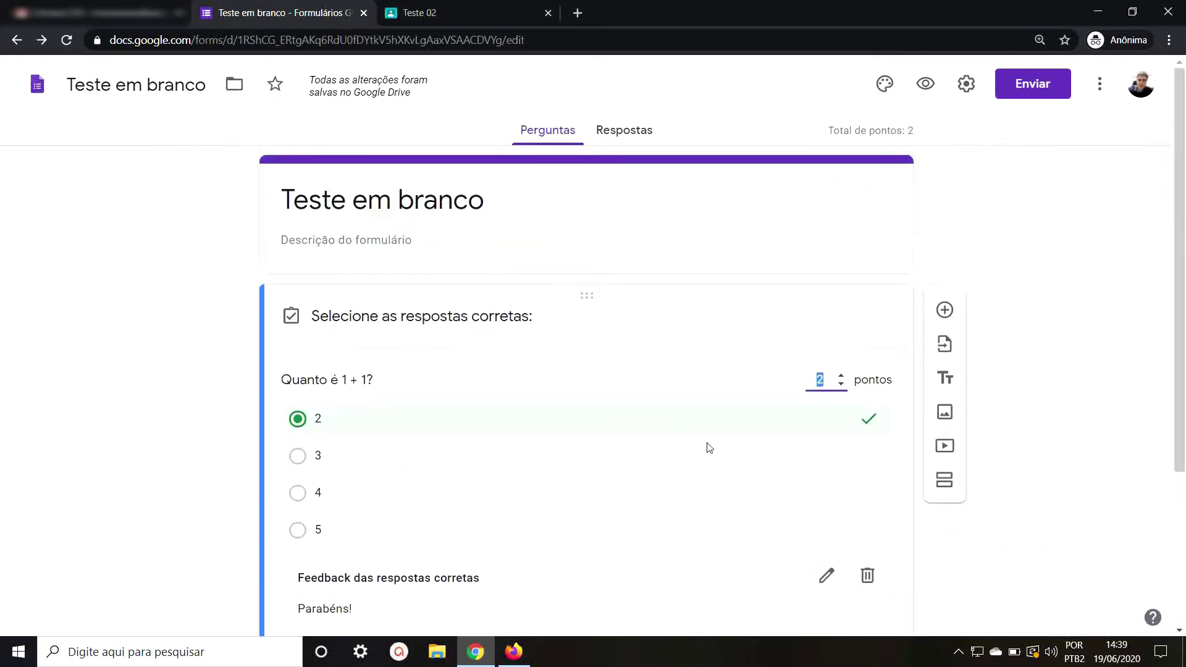
scroll(826, 425, "down", 1)
scroll(823, 421, "down", 2)
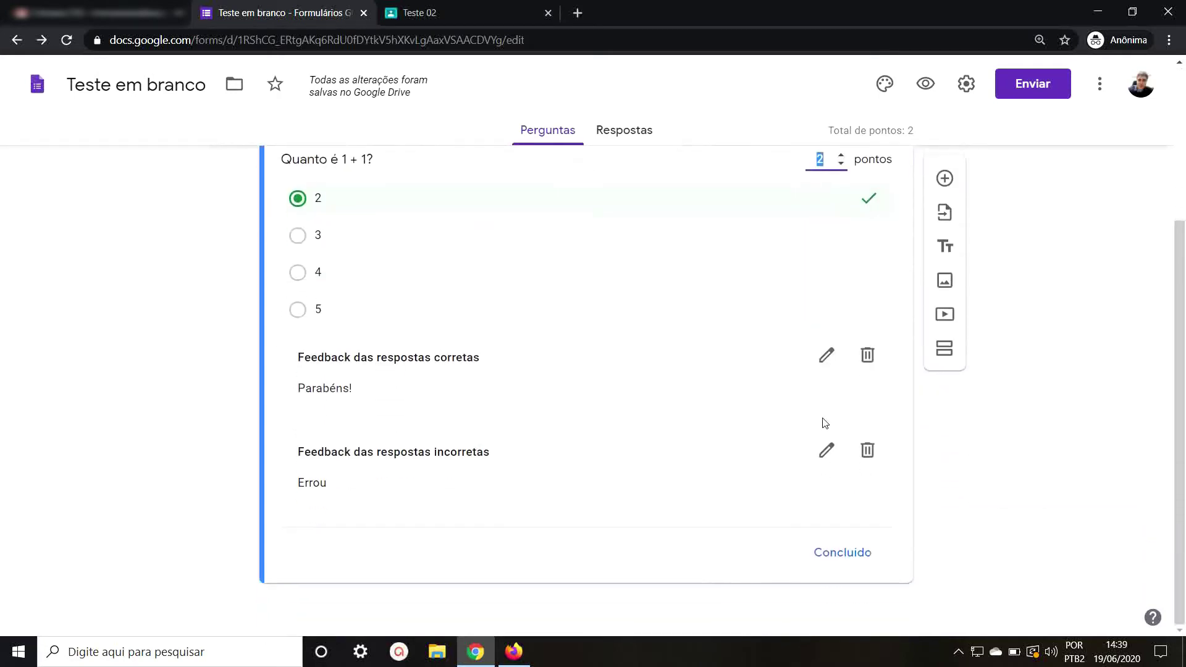
scroll(895, 364, "up", 3)
scroll(852, 432, "down", 3)
scroll(526, 491, "up", 3)
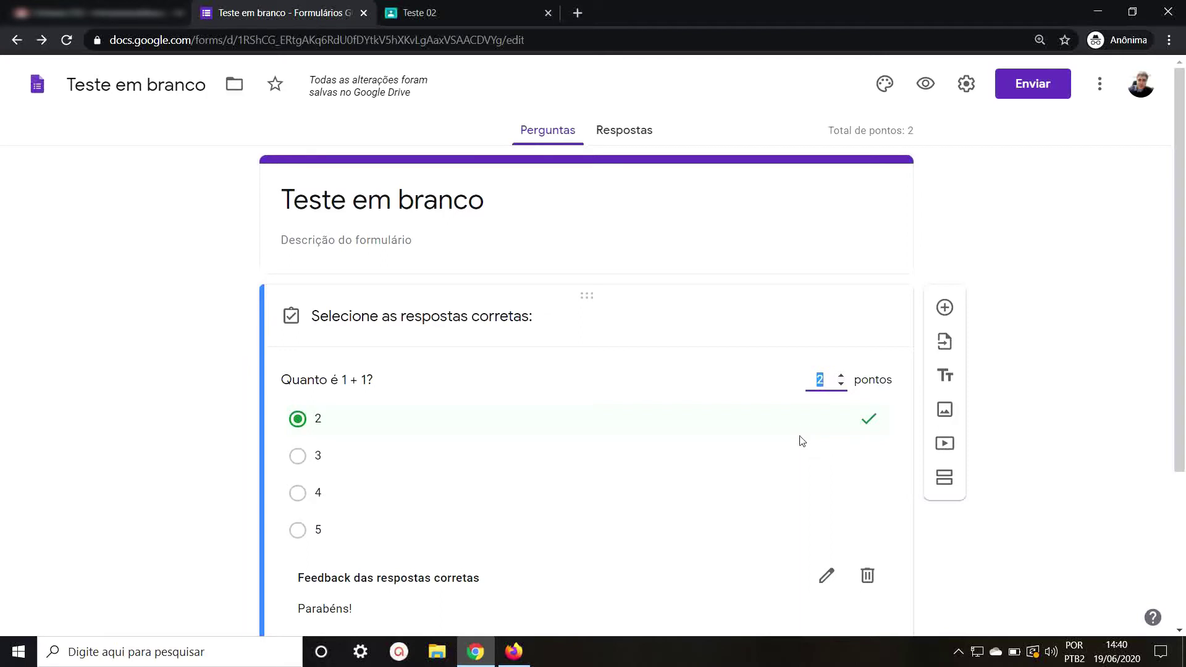
scroll(775, 423, "down", 1)
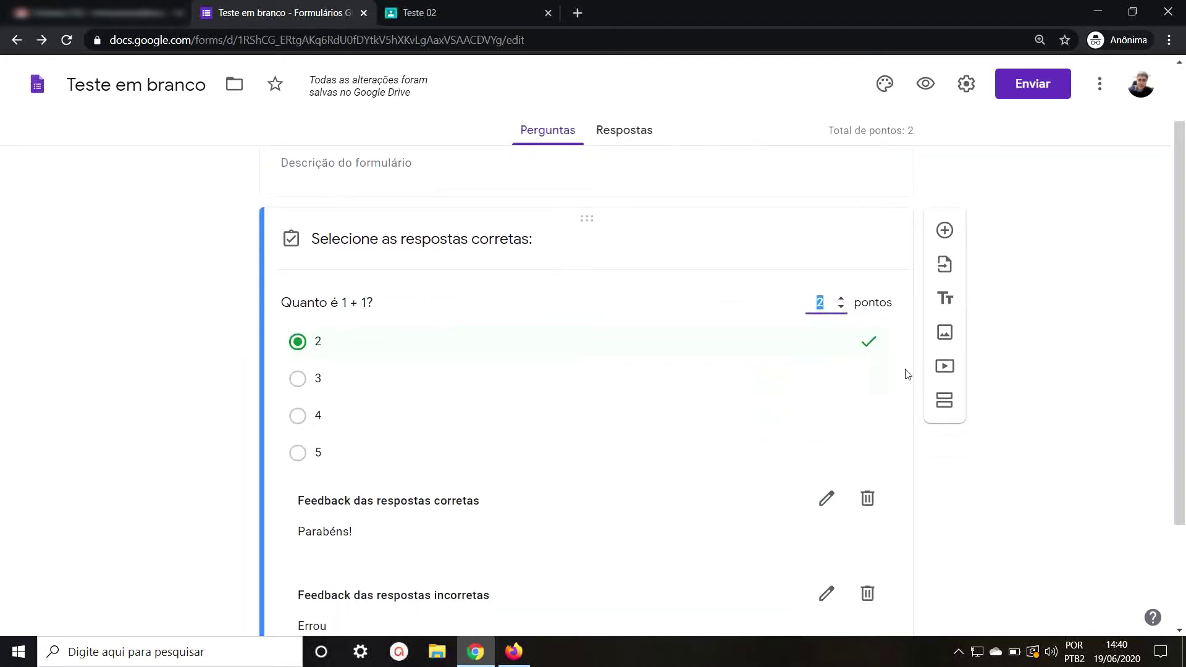
Add a second section after the 1 + 1 question and title the first section "Pergunta 1"
left_click(952, 419)
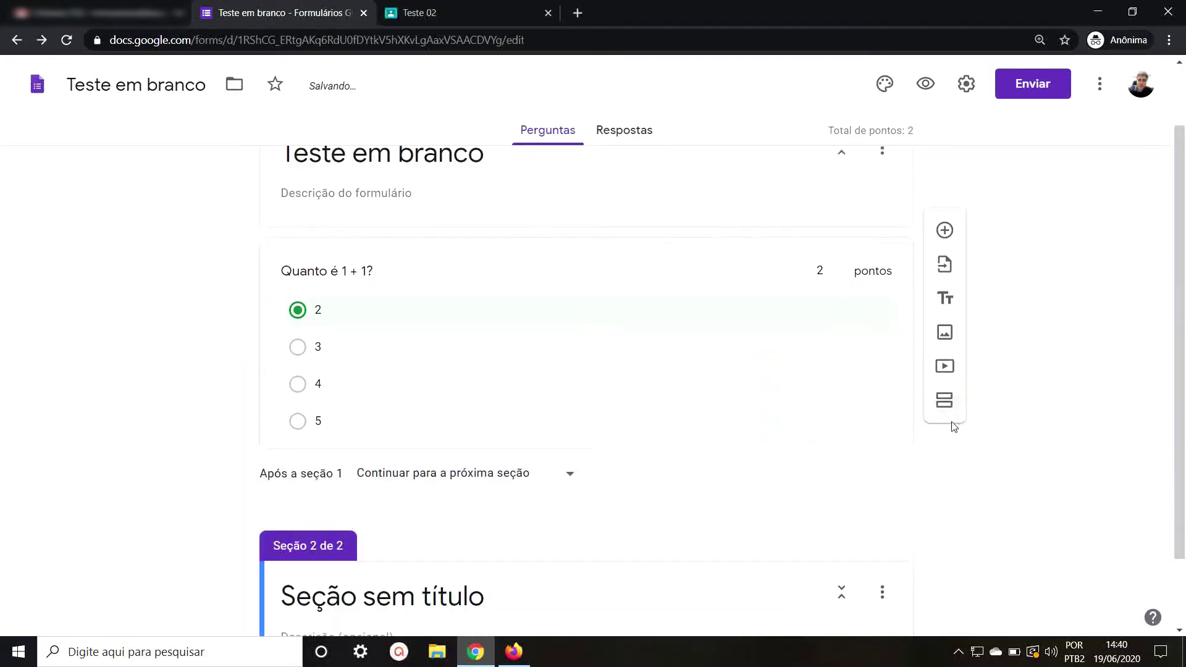
left_click(435, 232)
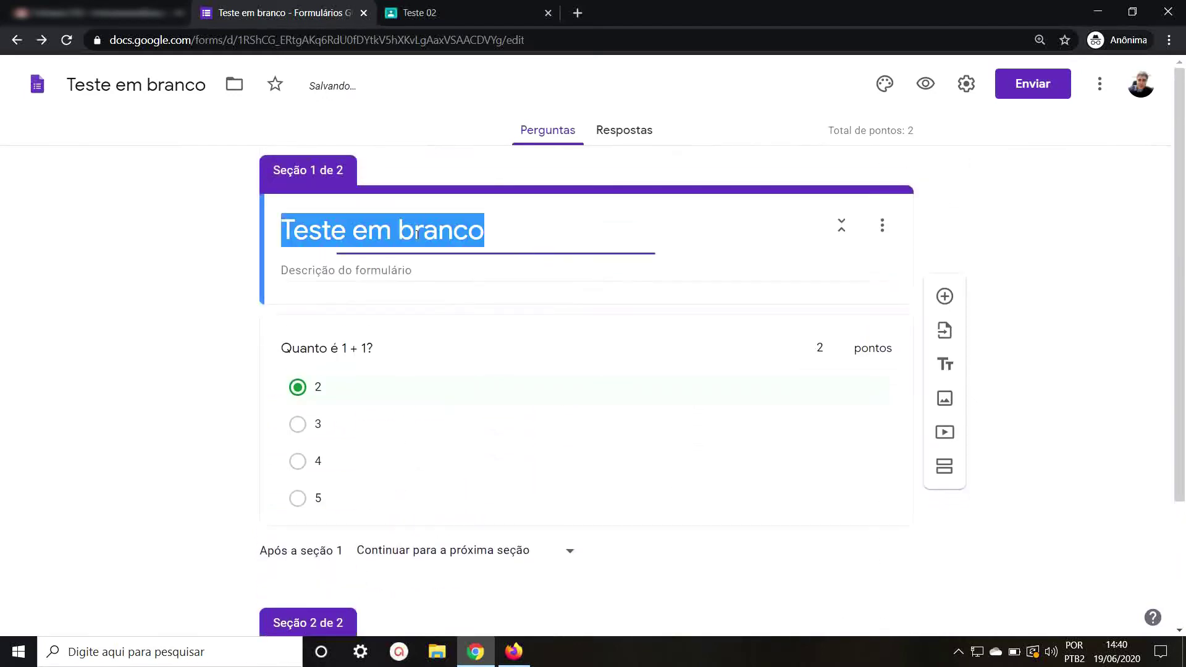
key("BackSpace")
type("Per")
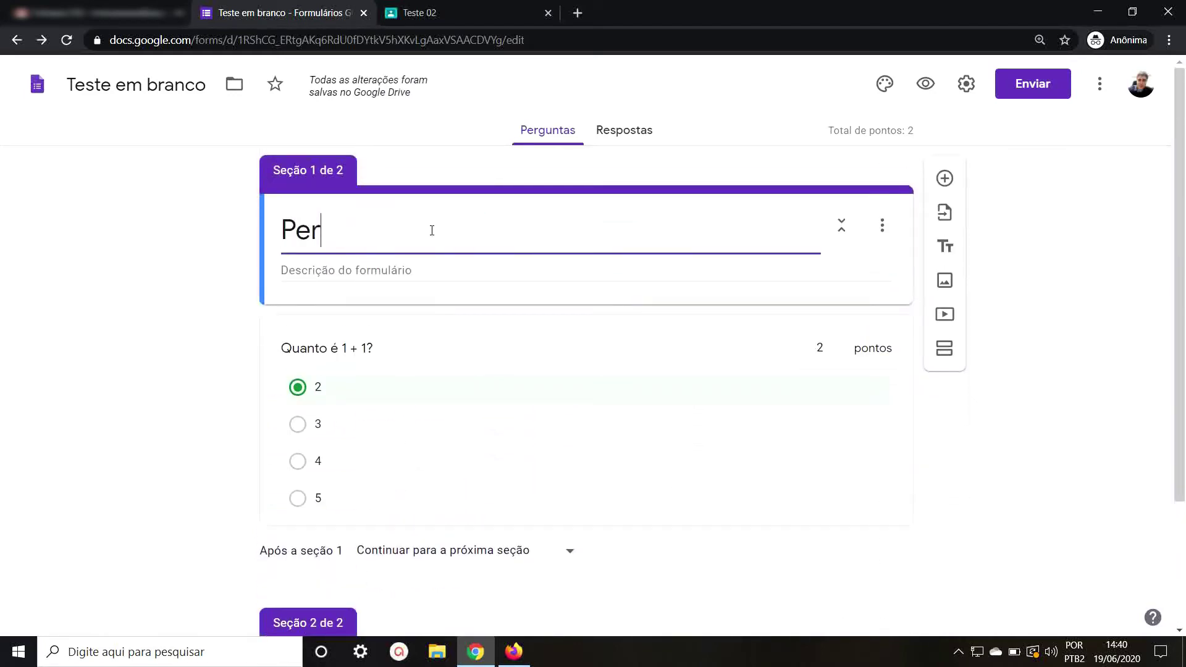
type("gunta 1")
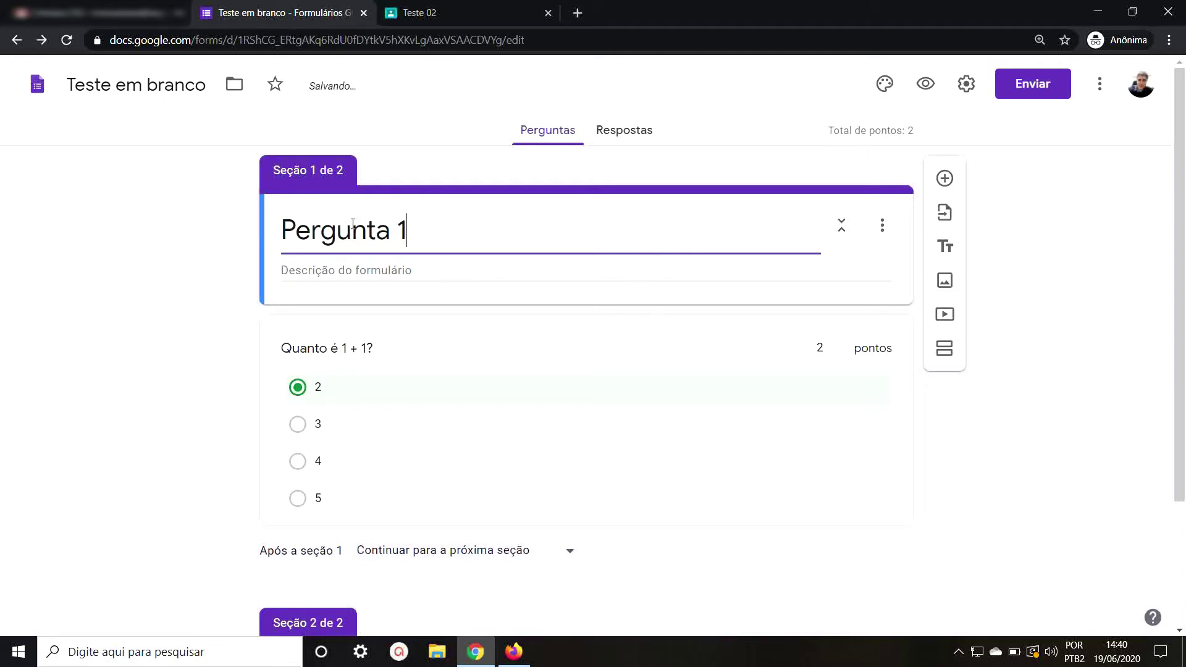
left_click(331, 275)
Title the second section "Pergunta 2"
scroll(396, 322, "down", 3)
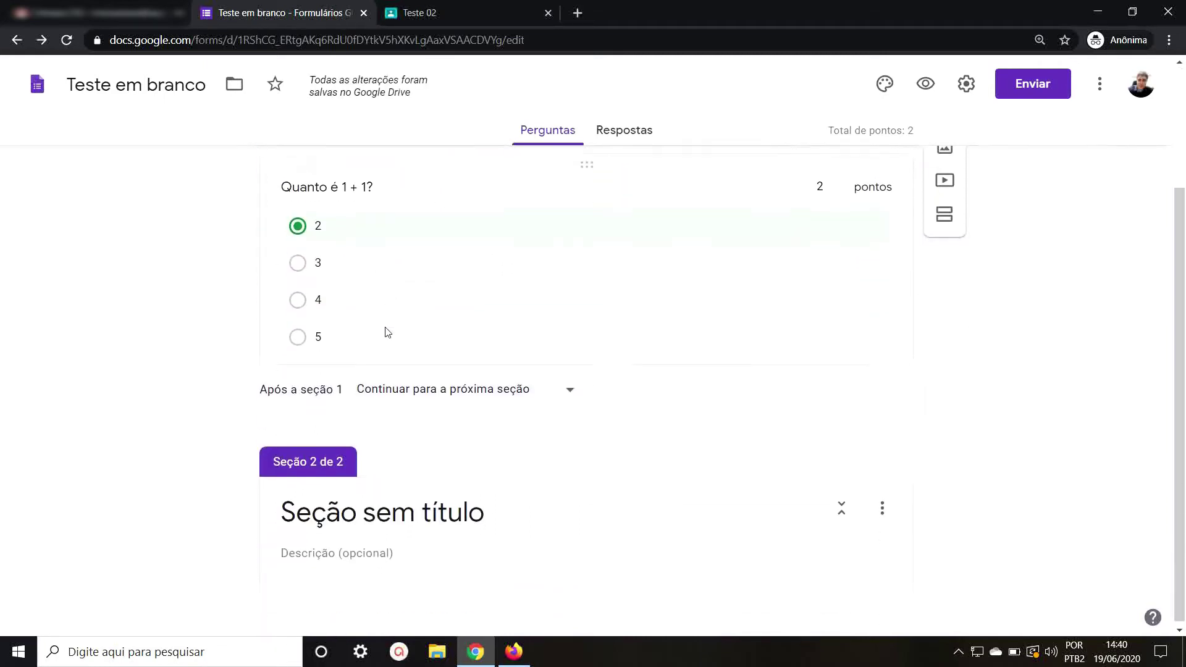
left_click(305, 509)
key("BackSpace")
type("Per")
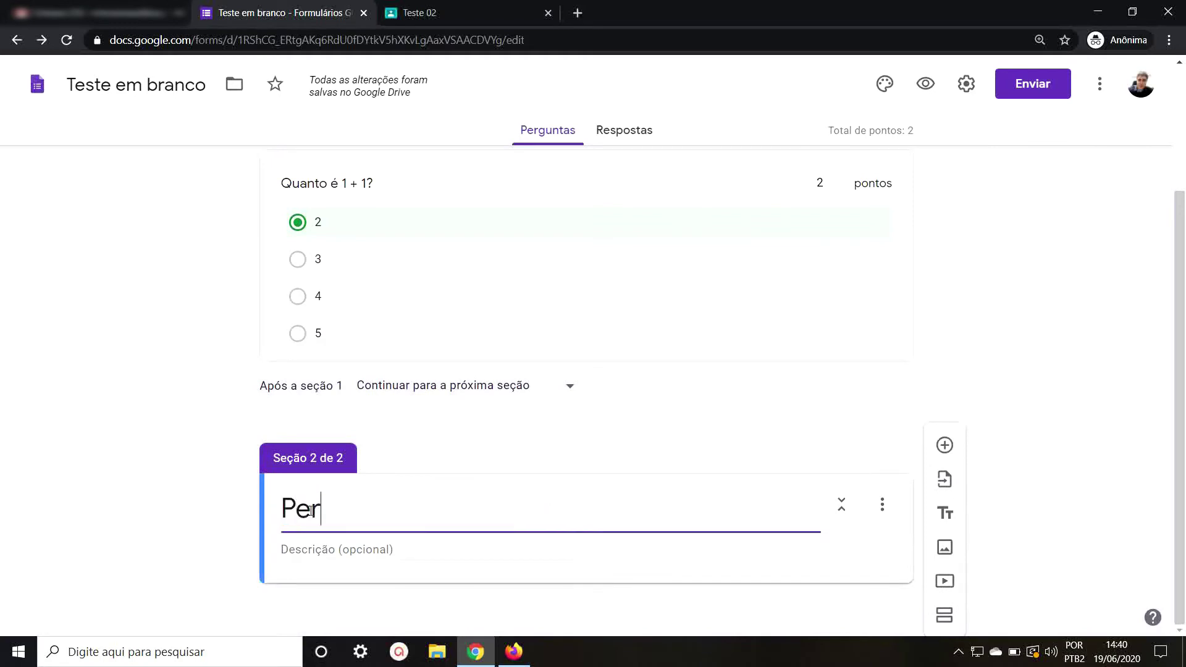
type("gunta 2")
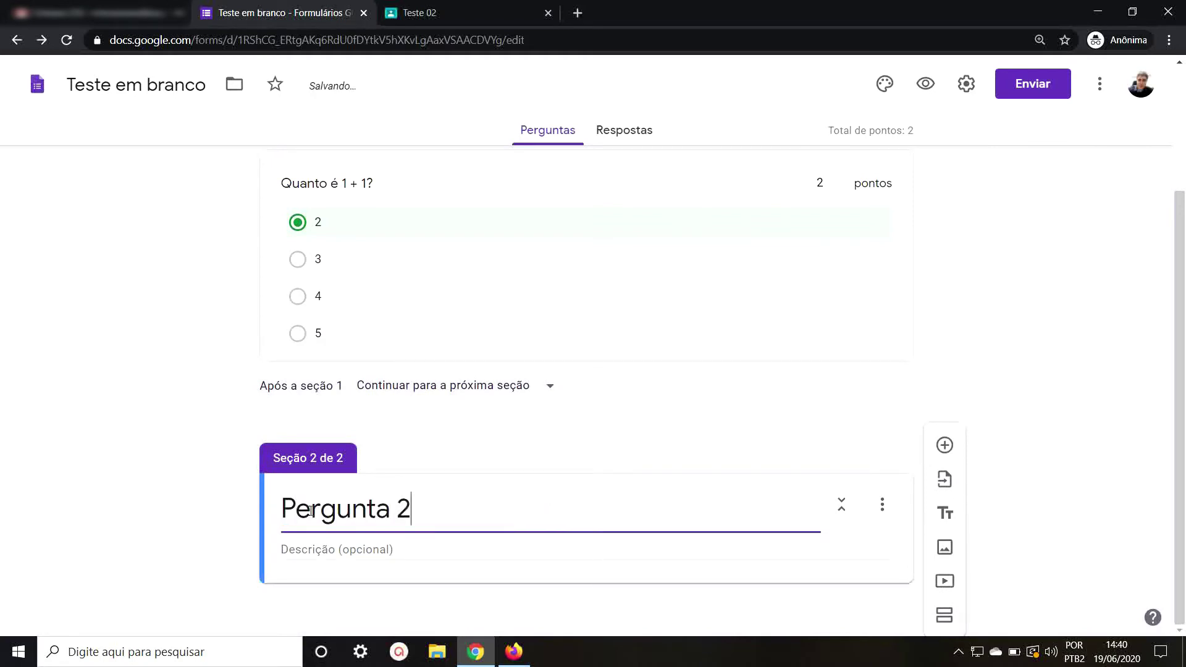
left_click(433, 565)
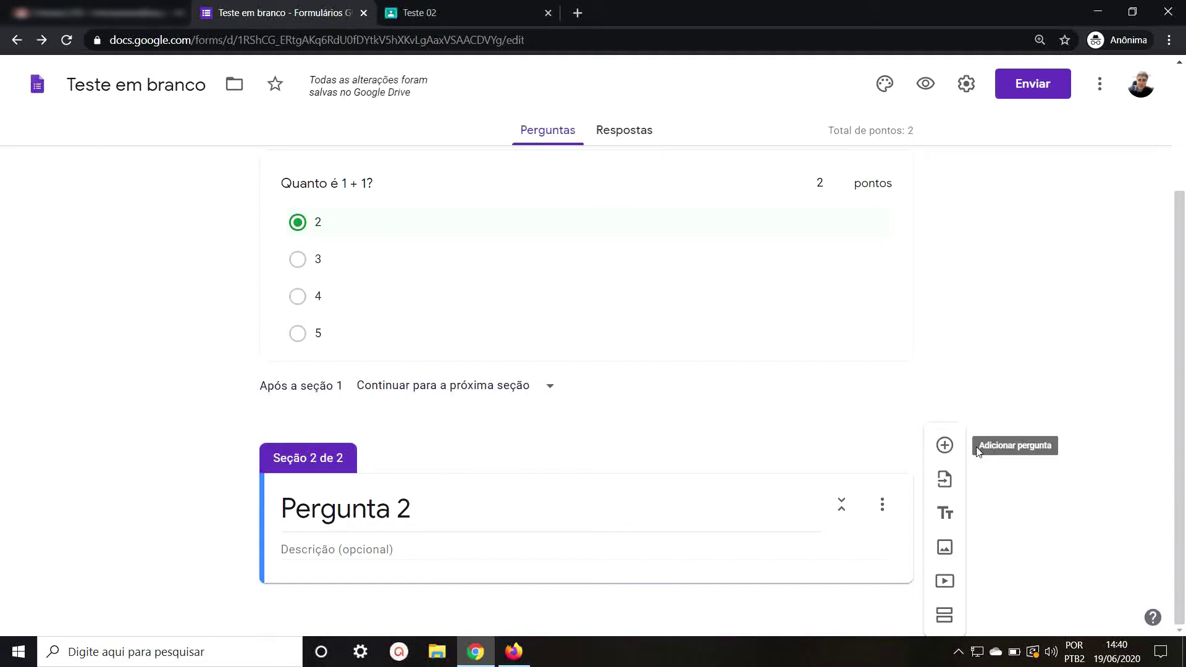
Add the question "Qual o nome do nosso Planeta?" to the second section and set its type to Múltipla escolha
left_click(945, 446)
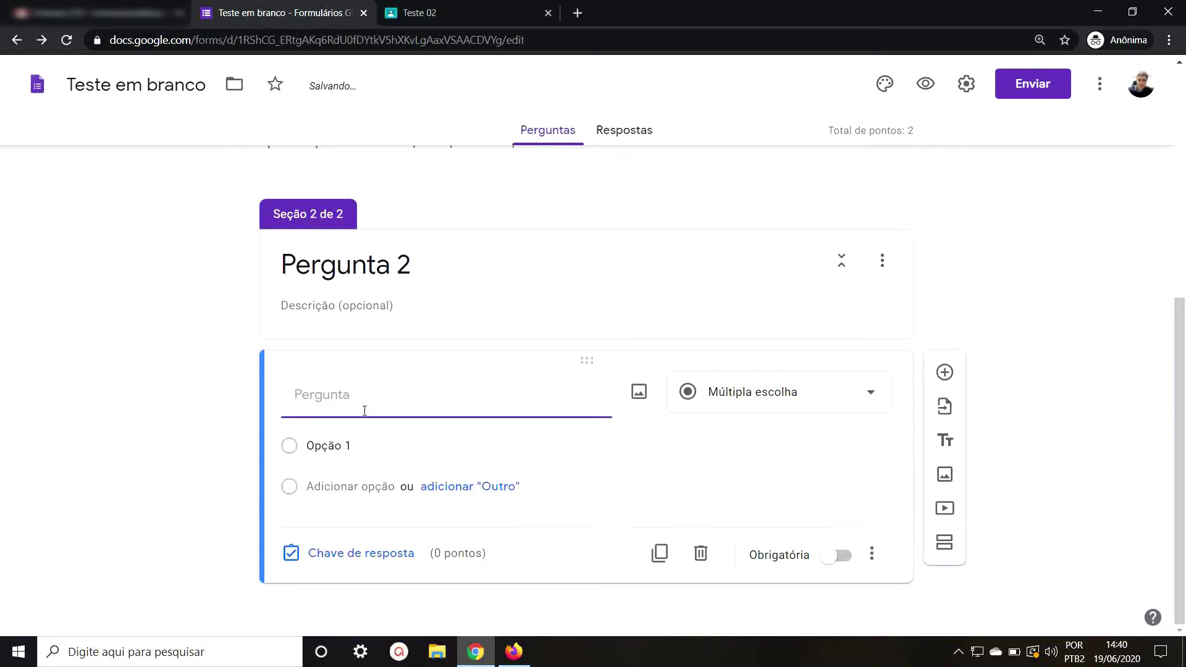
type("Qual")
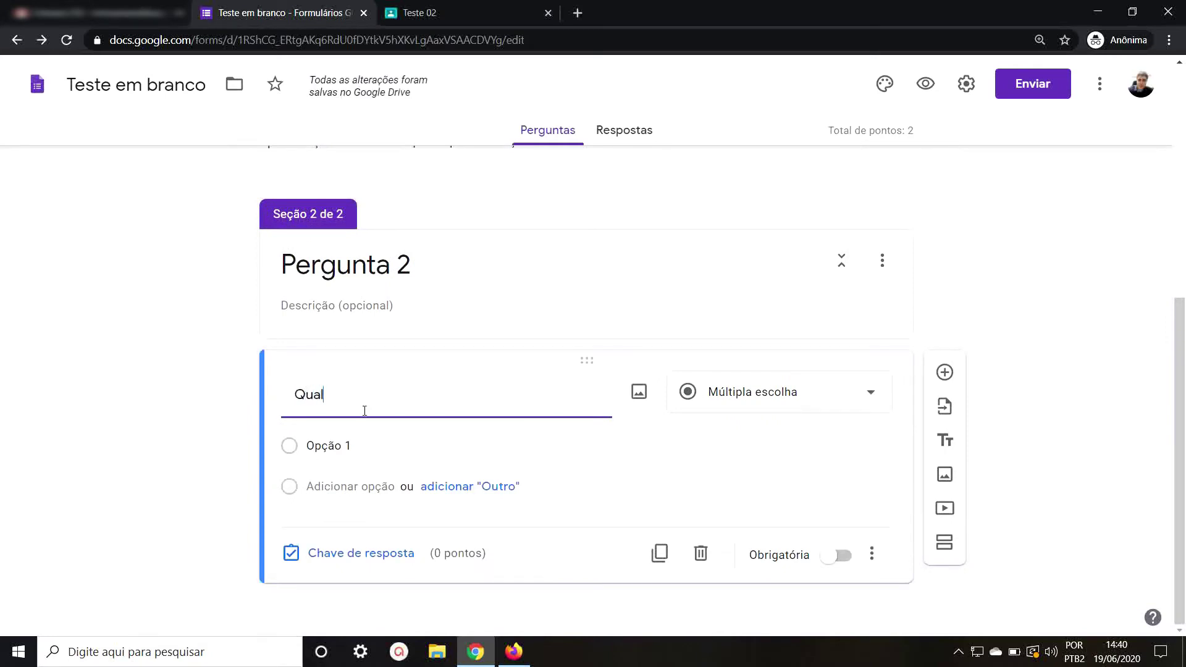
type(" o nome do n")
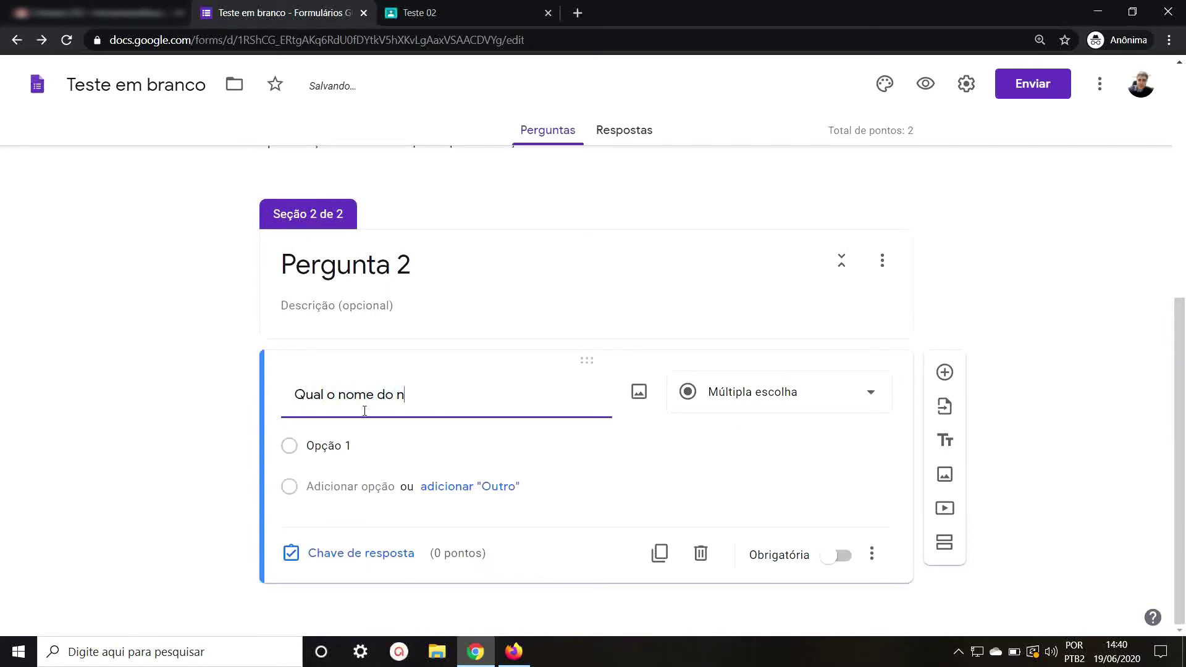
type("osso Plna")
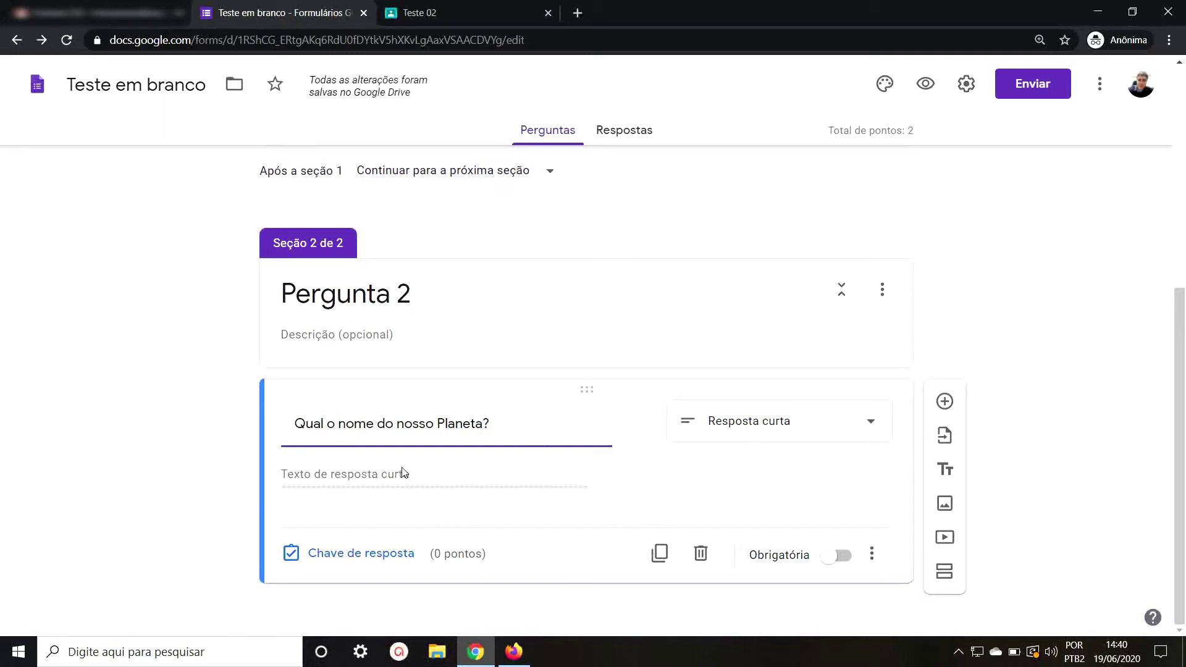
left_click(755, 425)
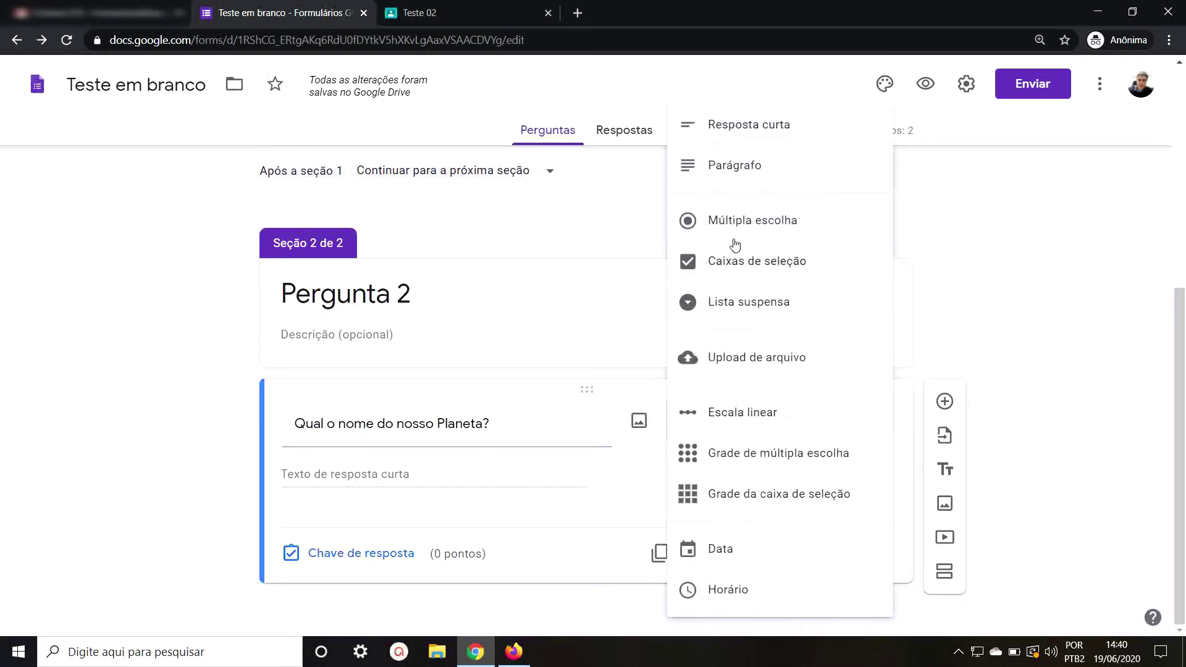
left_click(744, 221)
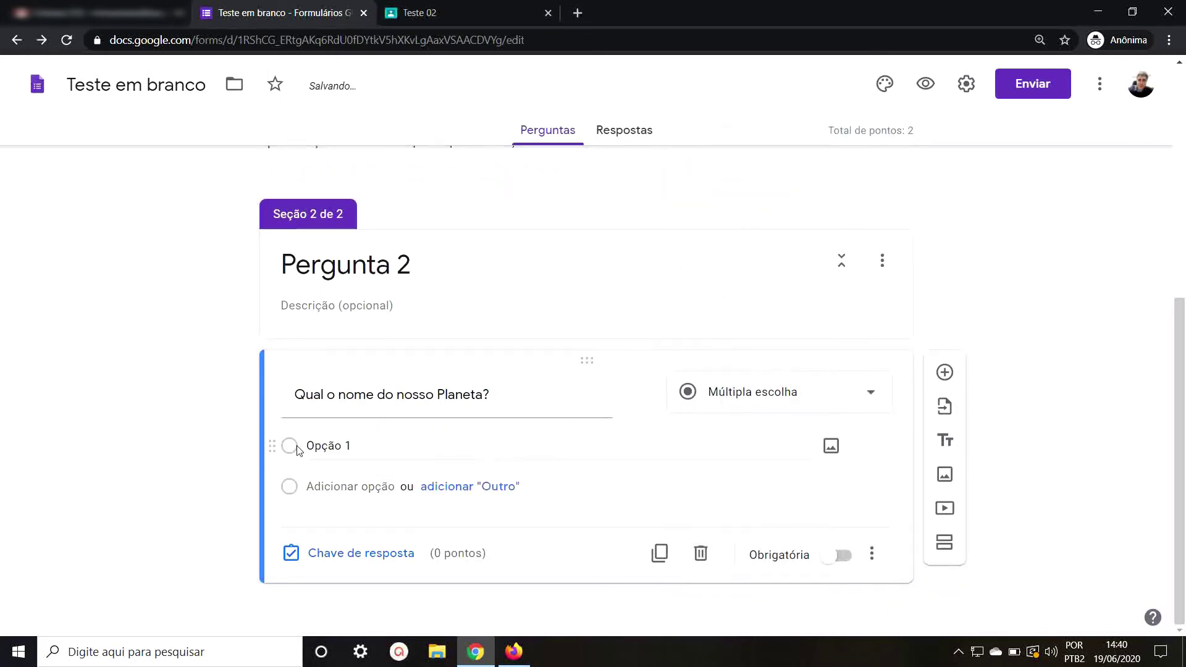
Fill in three answer options for the planet question: Terra, Marte and Sol
left_click(346, 445)
type("Te")
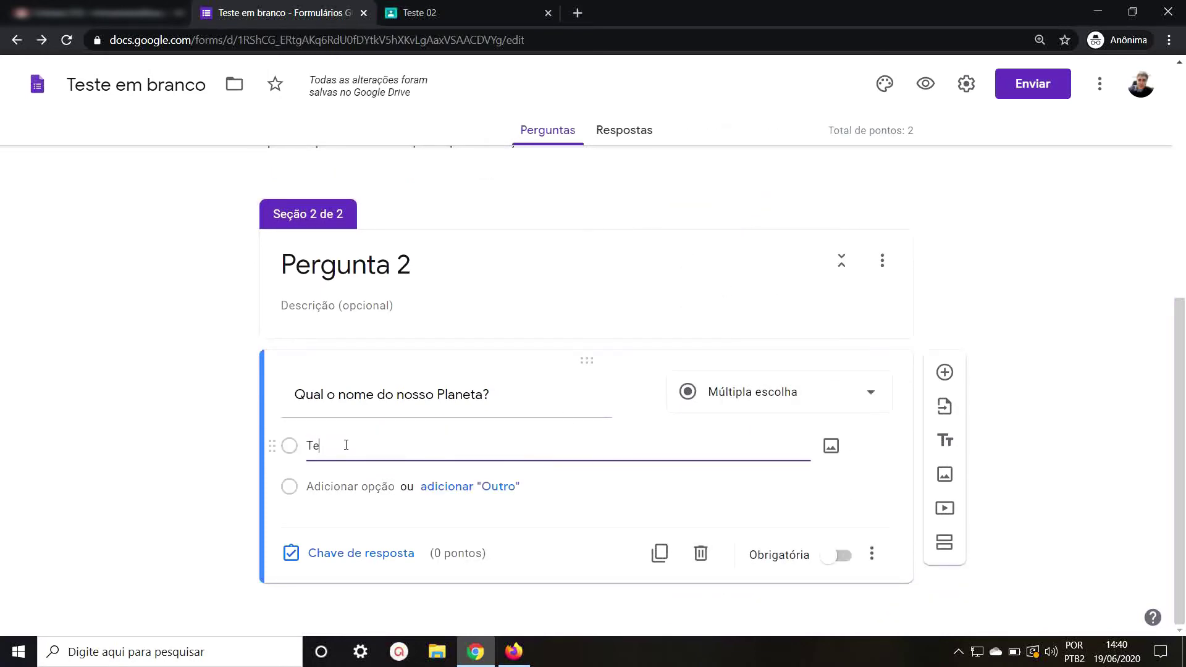
type("rra")
key("Return")
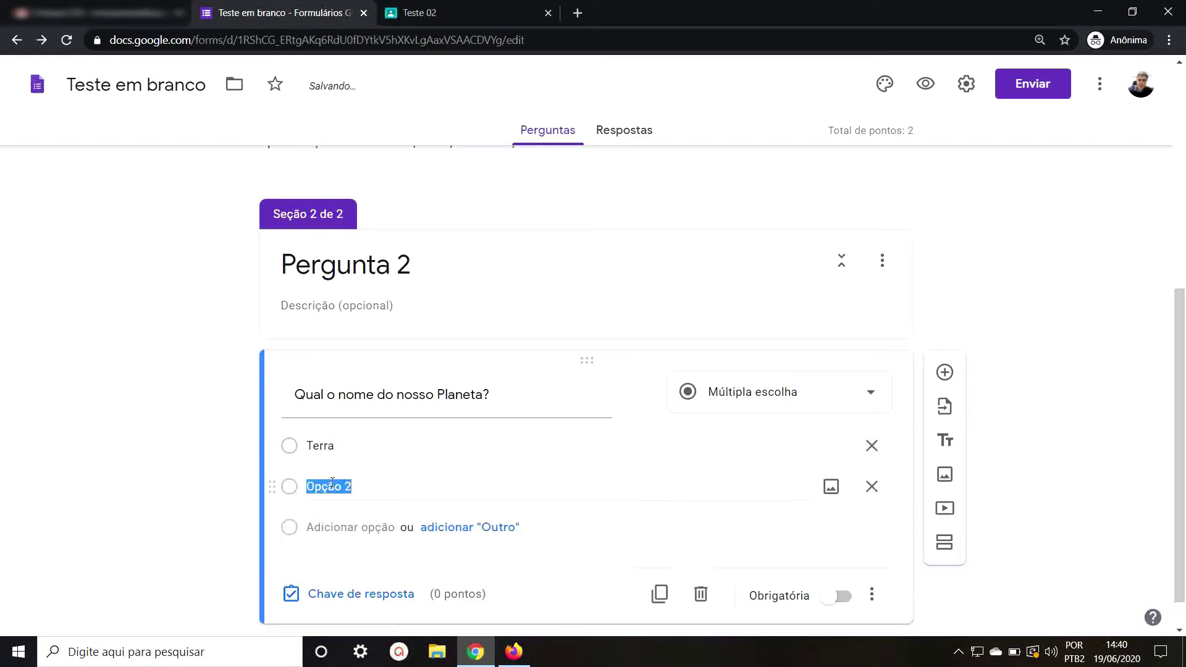
type("Mar")
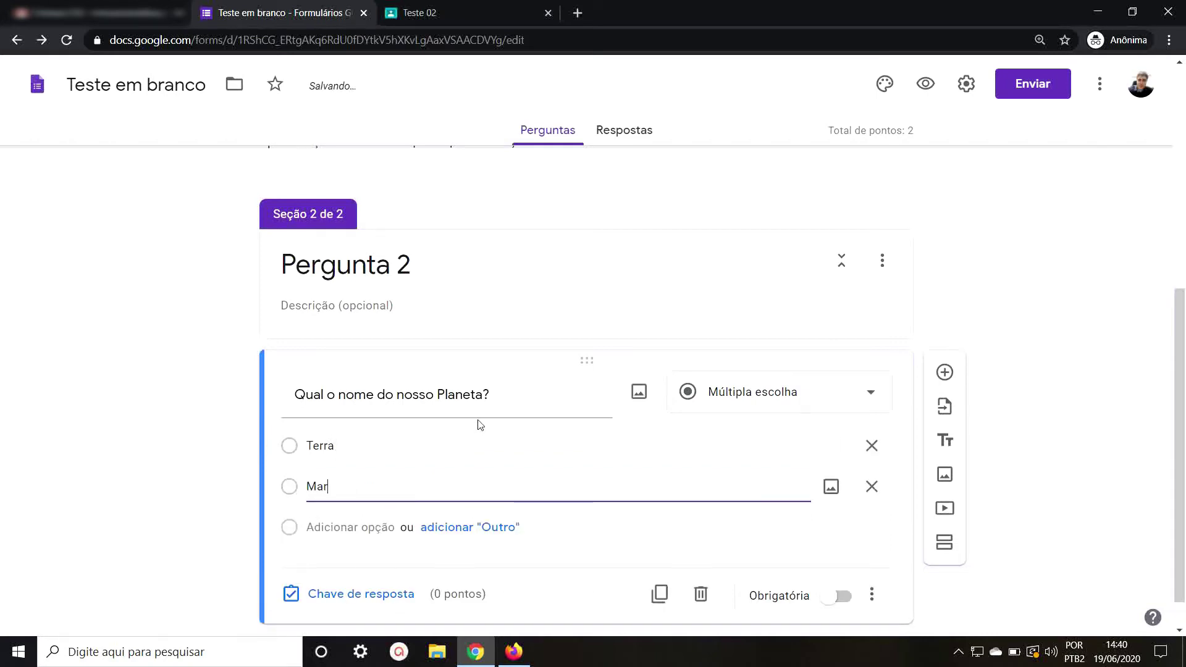
type("te")
left_click(326, 528)
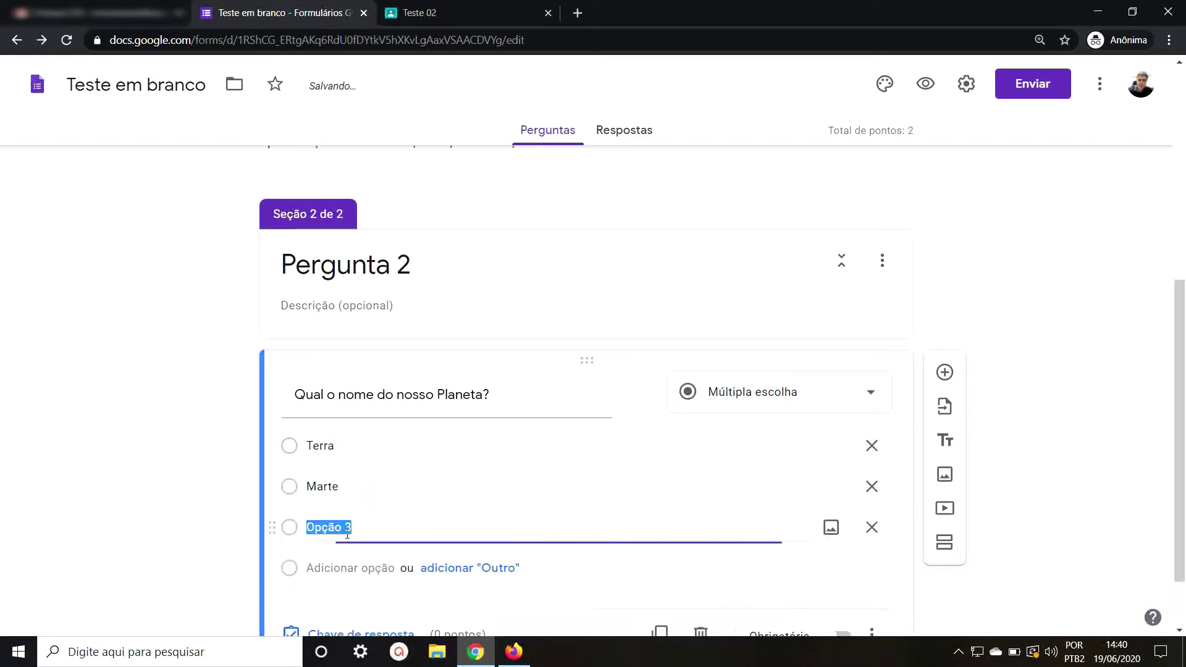
type("Sol")
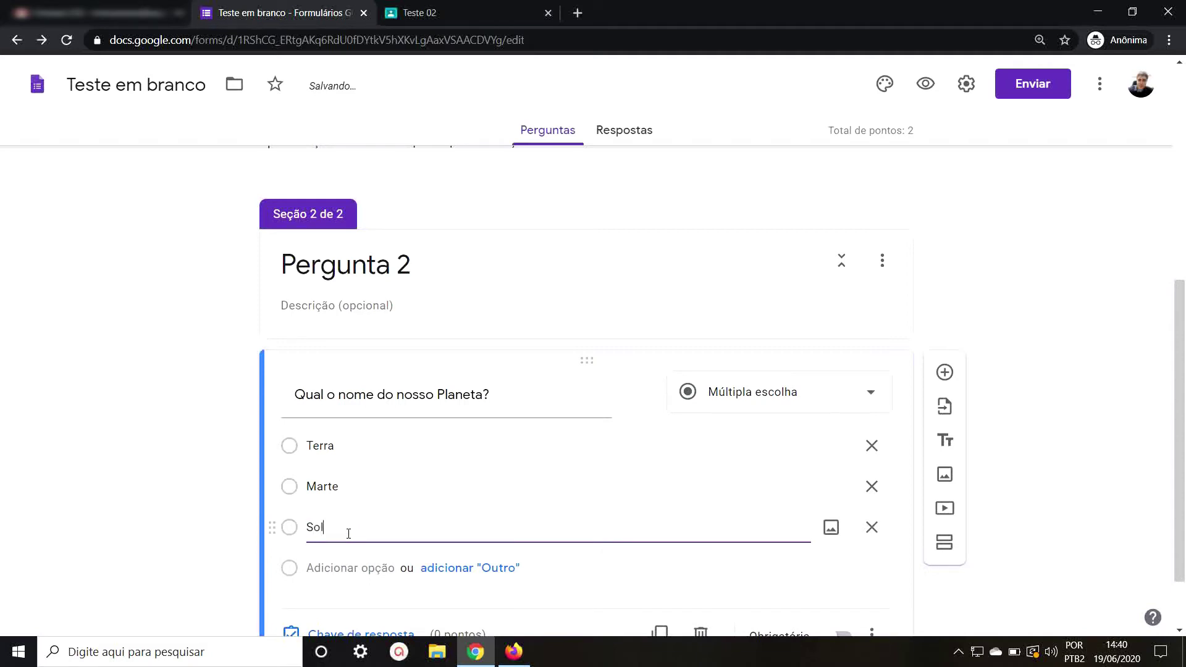
left_click(656, 612)
scroll(638, 540, "down", 2)
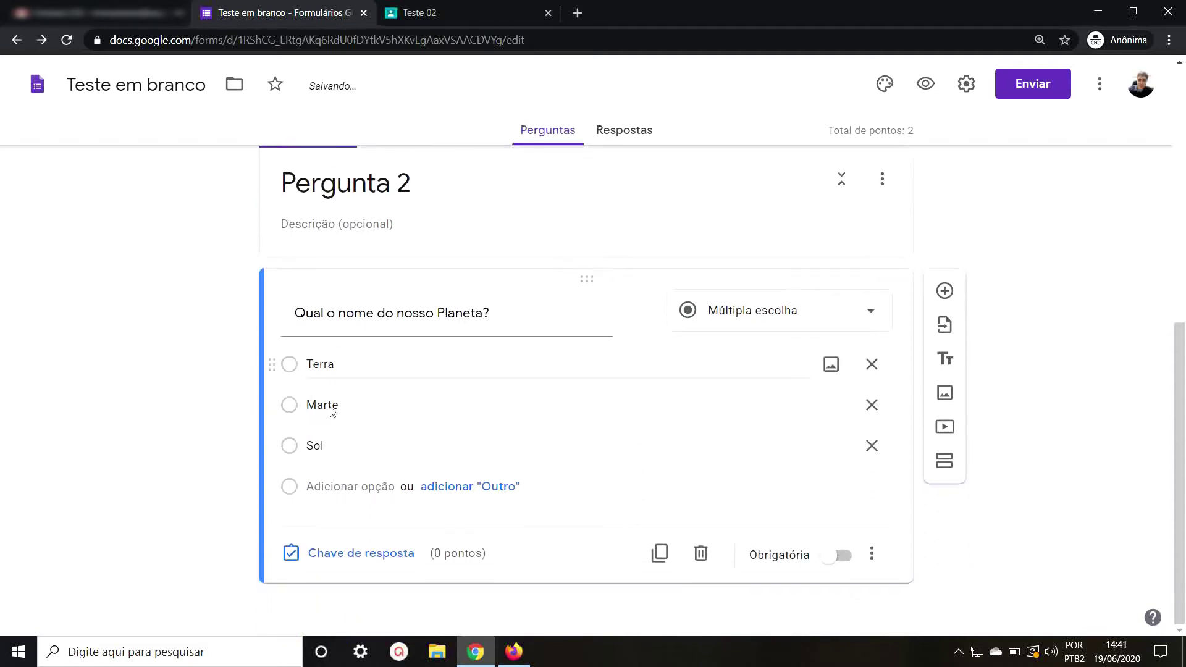
Mark Terra as the correct answer in the planet question's answer key and make the question required
left_click(333, 555)
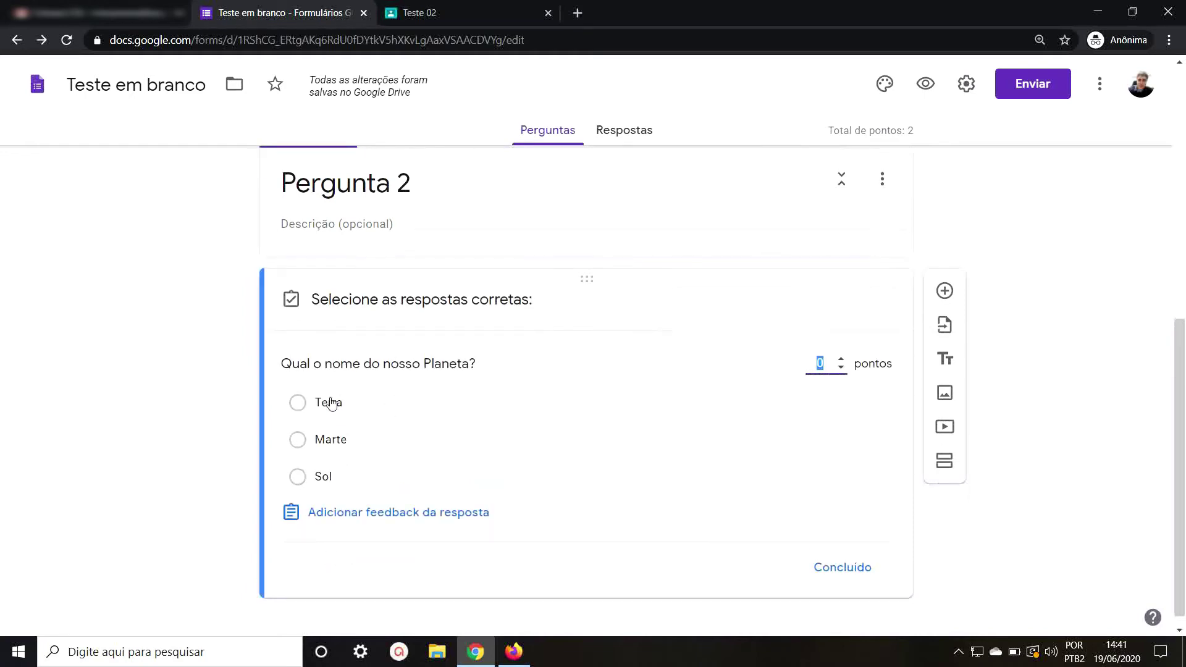
left_click(299, 406)
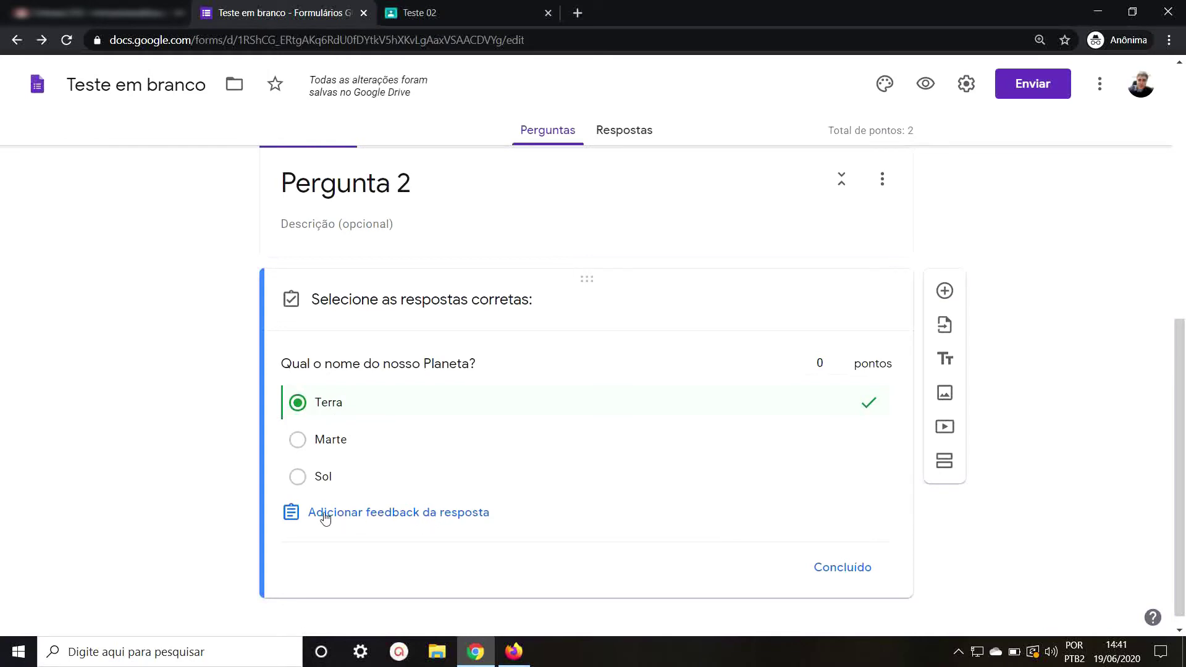
left_click(826, 566)
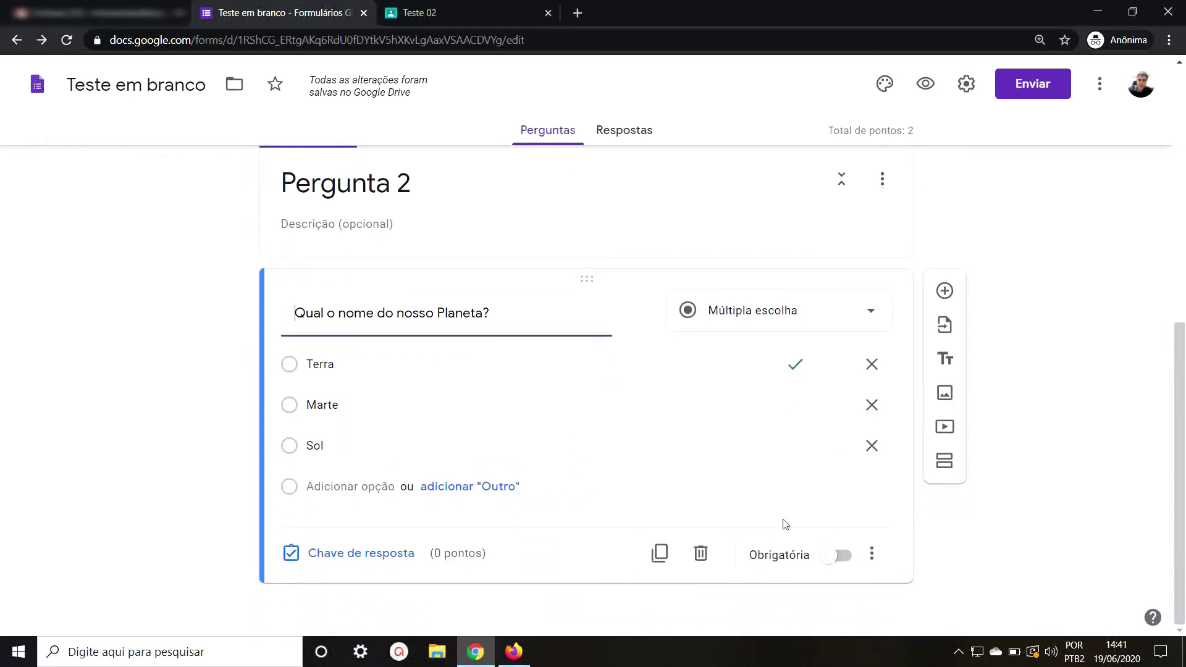
left_click(835, 560)
Close the answer key of the "Quanto é 1 + 1?" question and make that question required
scroll(695, 534, "up", 8)
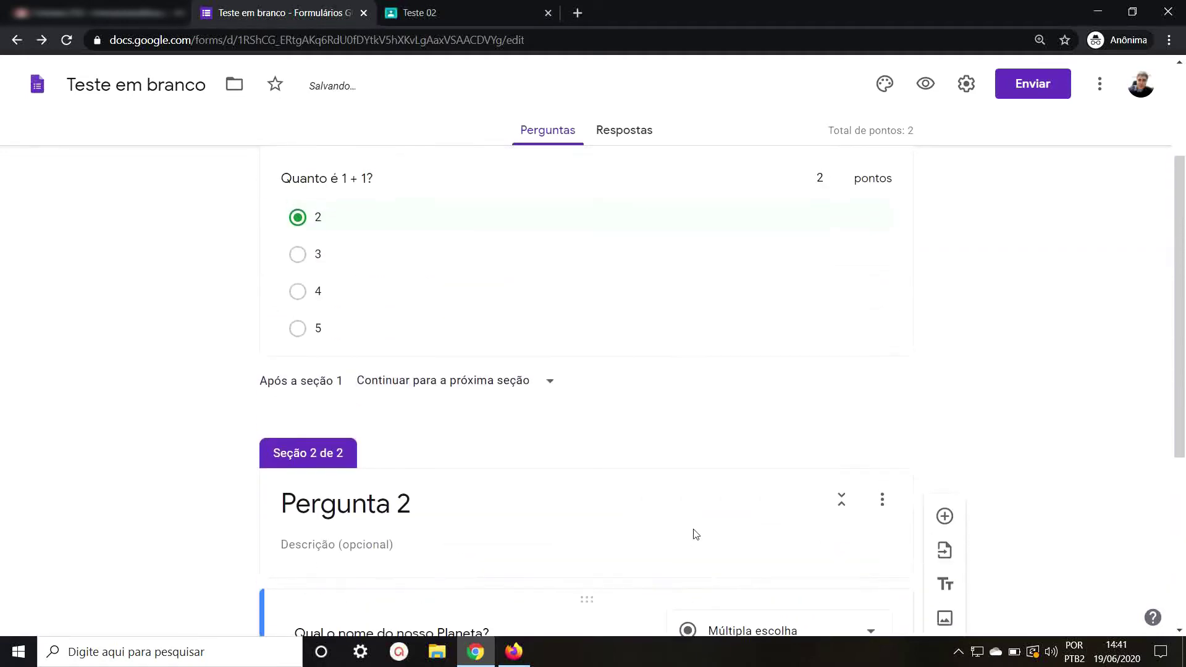
left_click(639, 318)
scroll(749, 511, "down", 2)
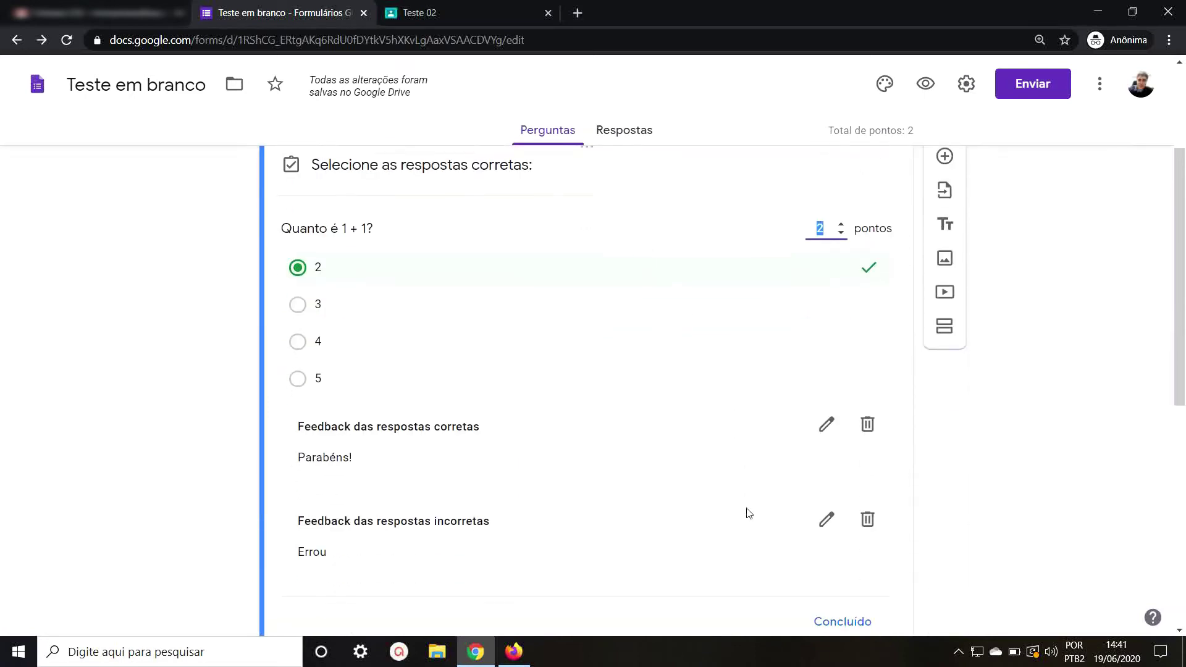
scroll(733, 516, "up", 2)
scroll(722, 512, "down", 5)
scroll(722, 510, "up", 6)
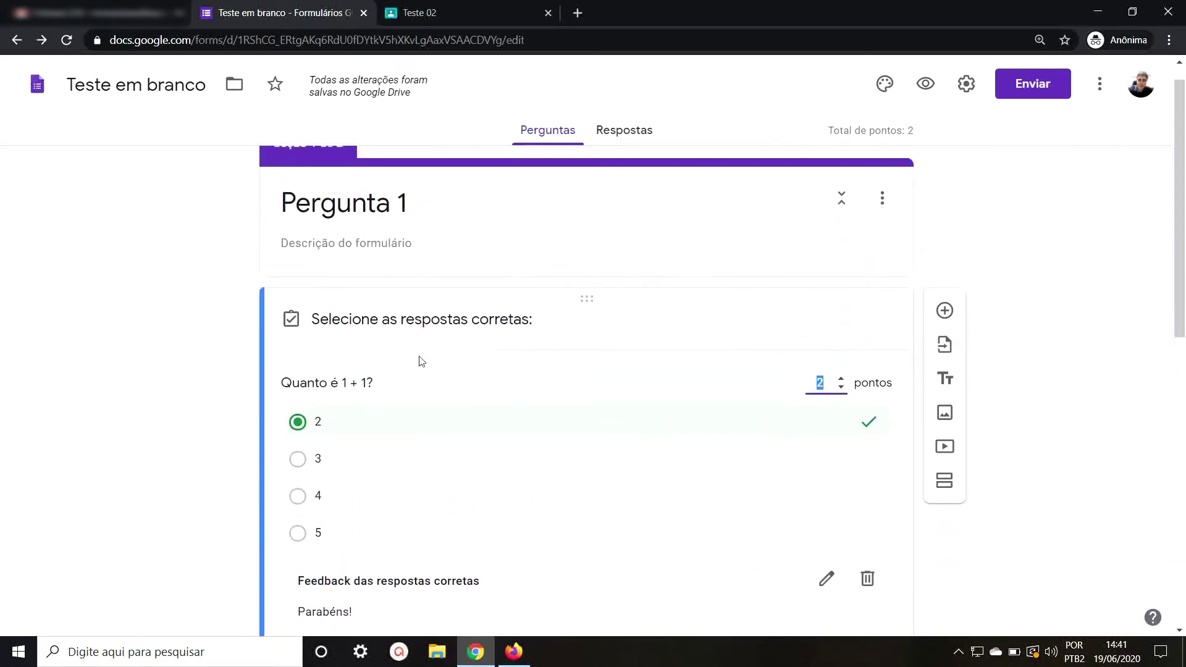
left_click(409, 334)
scroll(825, 524, "down", 5)
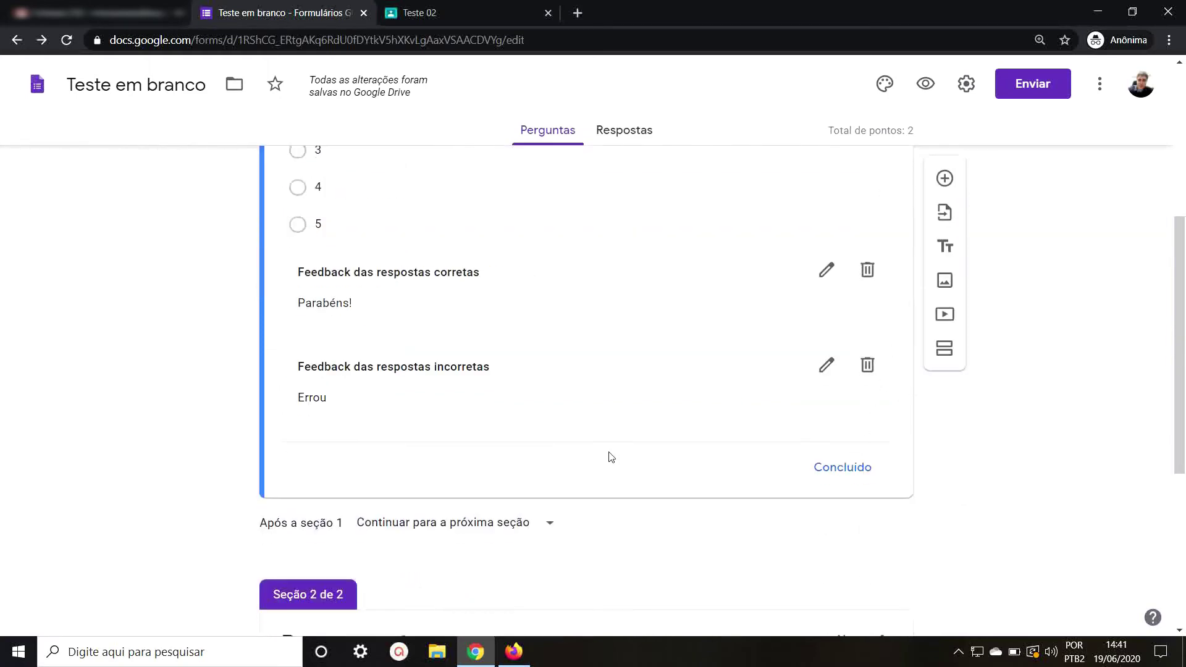
left_click(814, 481)
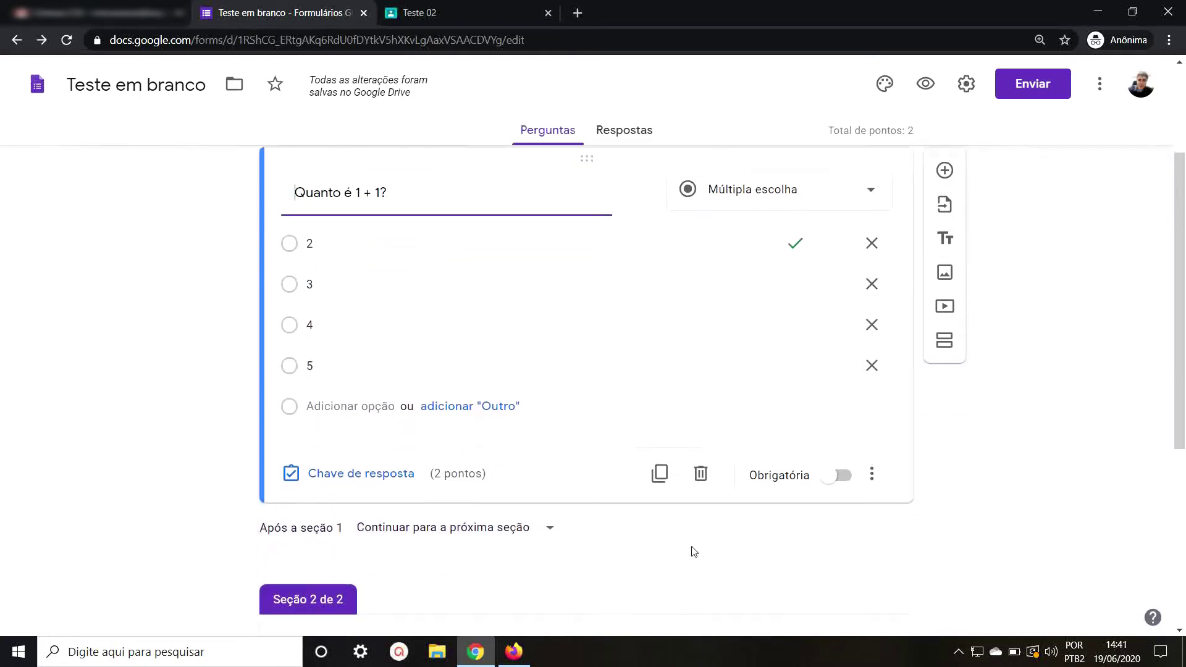
left_click(835, 477)
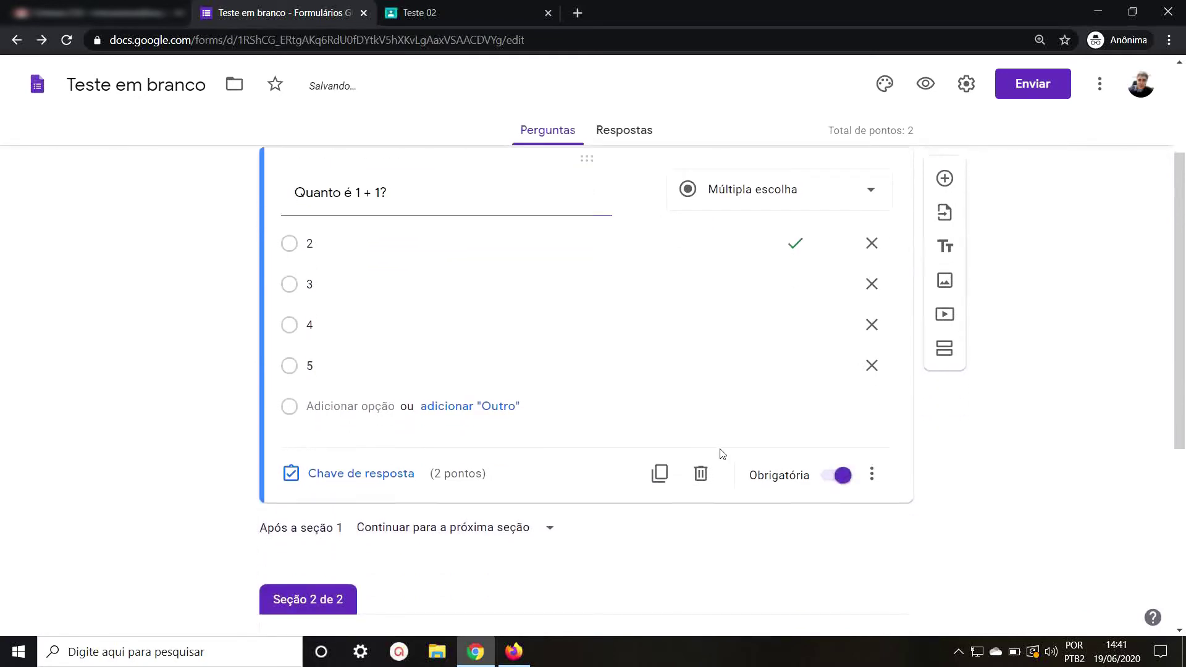
Set the planet question's score to 2 points in its answer key
scroll(582, 469, "up", 3)
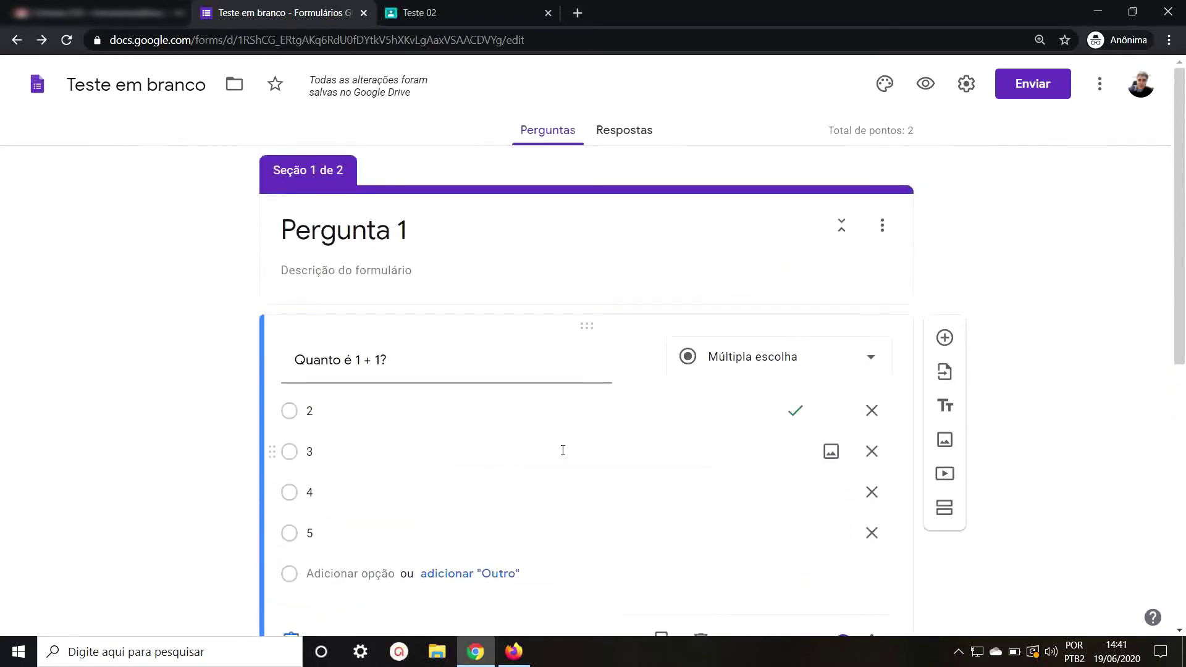
scroll(562, 450, "down", 7)
scroll(562, 456, "up", 3)
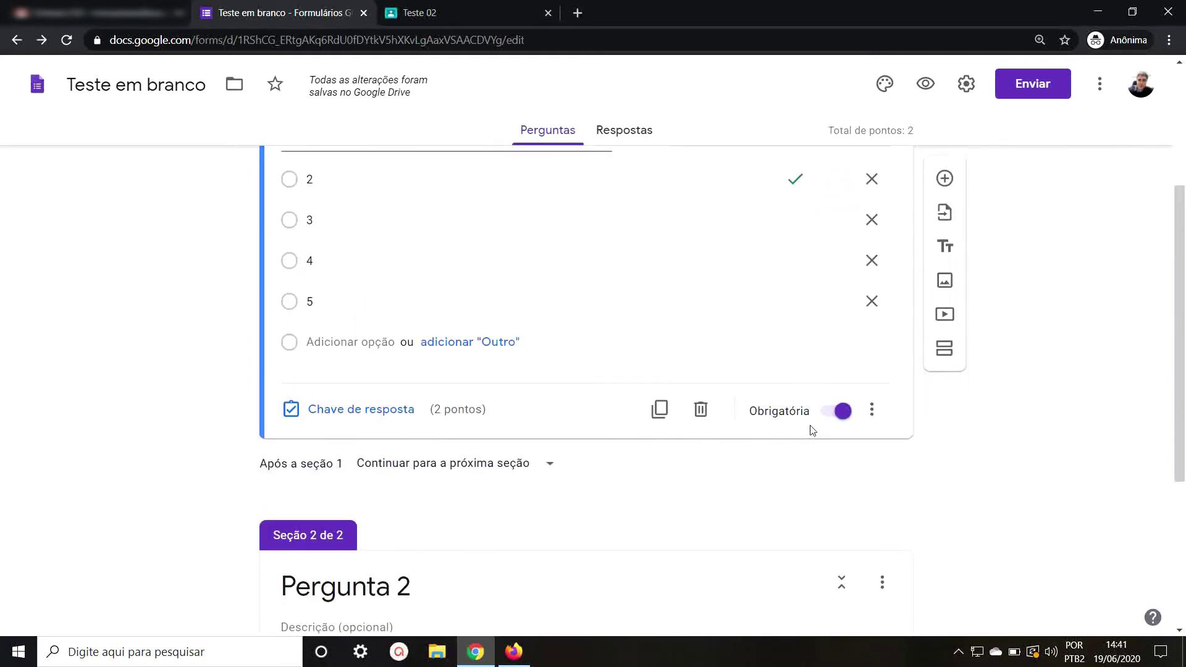
scroll(494, 476, "down", 5)
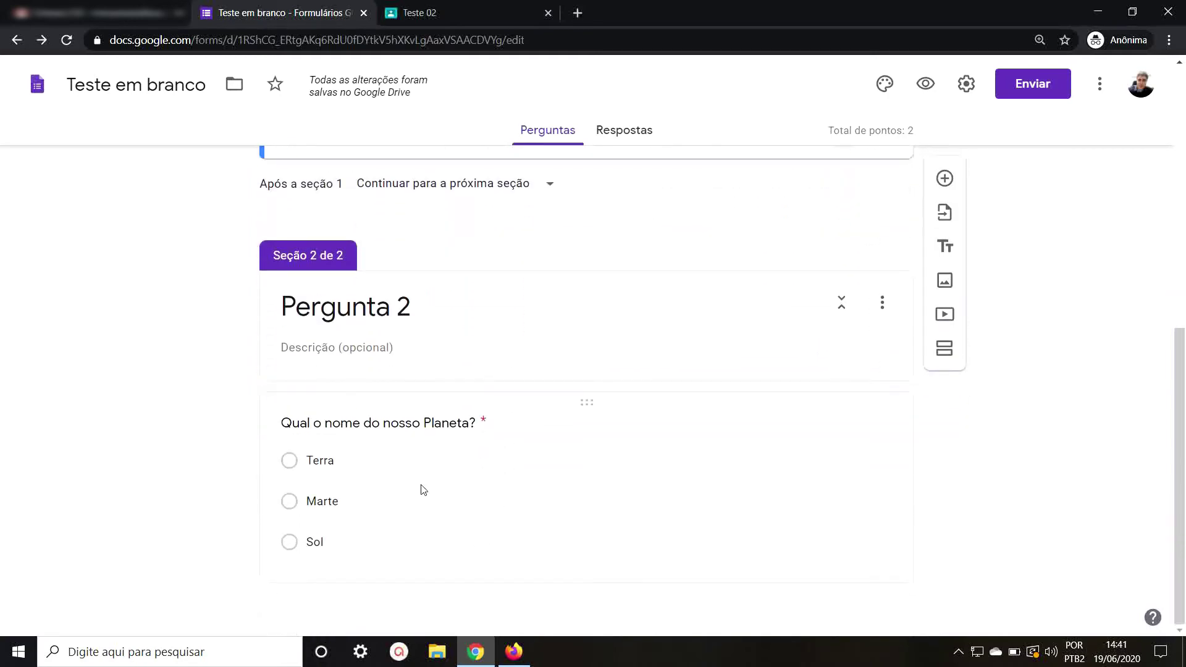
scroll(498, 453, "up", 6)
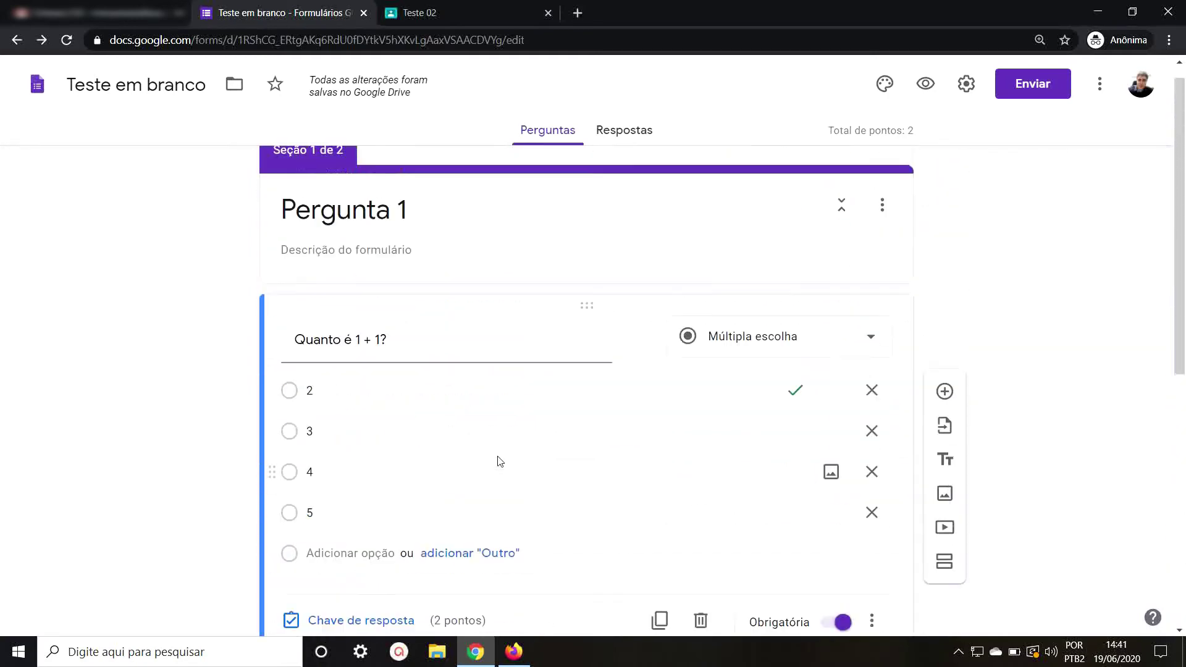
scroll(498, 461, "down", 5)
scroll(450, 498, "down", 1)
left_click(530, 541)
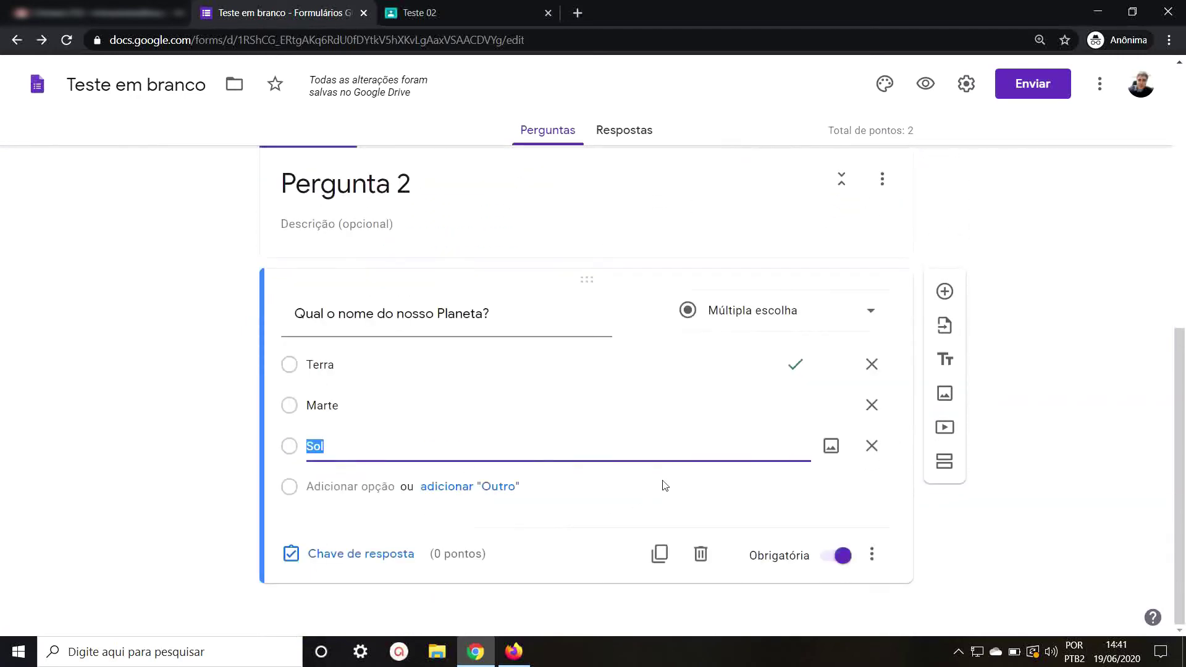
left_click(359, 559)
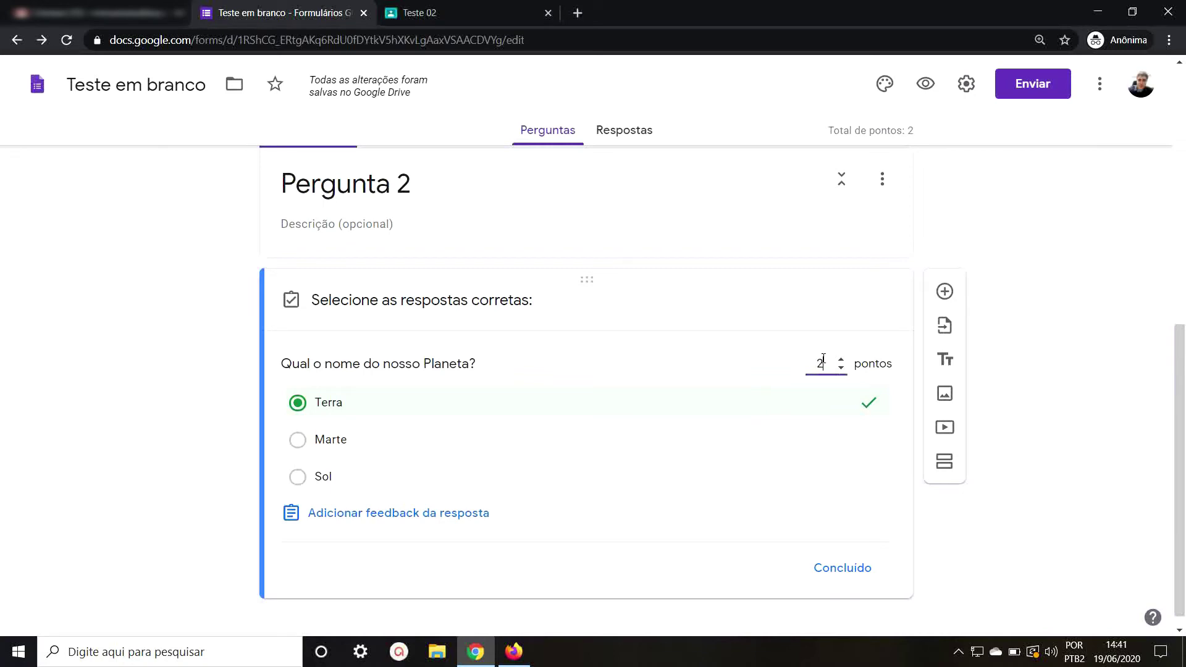
Close the planet question's answer key and review the questions in both sections of the form
left_click(844, 574)
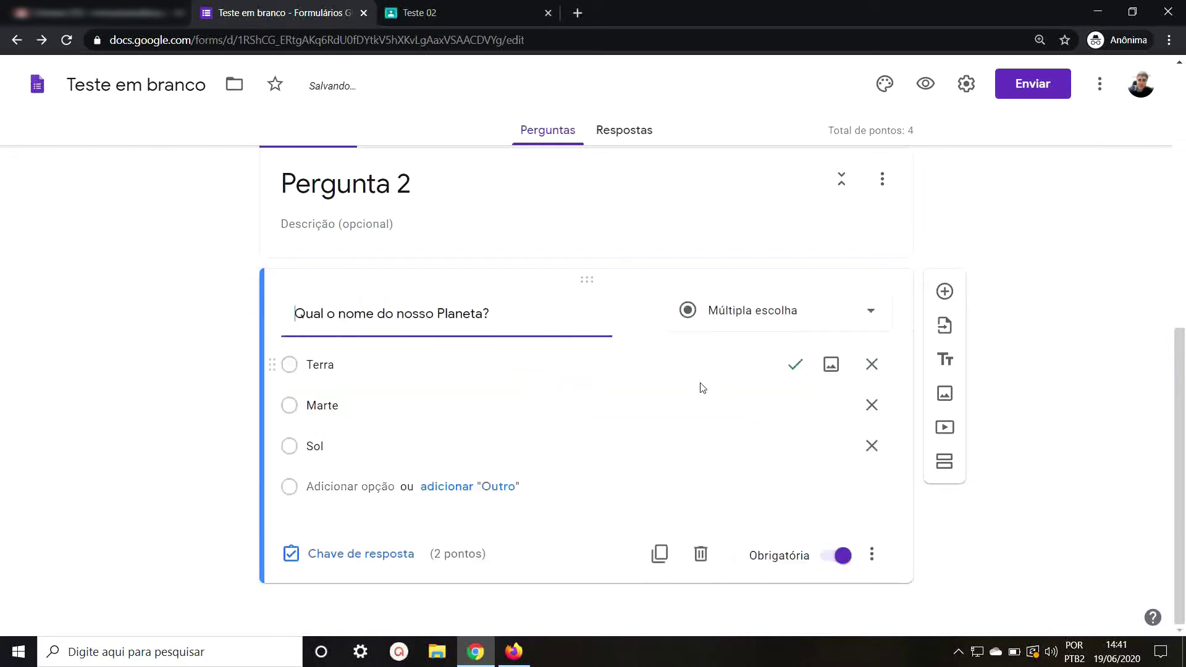
scroll(609, 462, "up", 5)
scroll(609, 462, "up", 2)
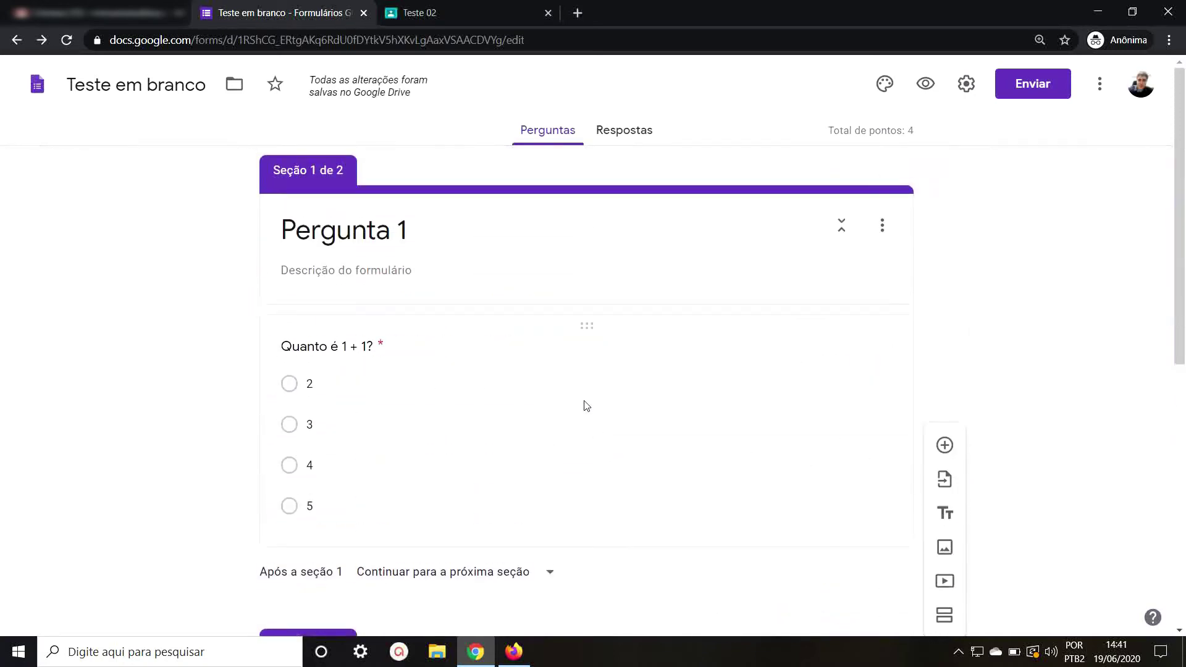
scroll(585, 405, "down", 8)
scroll(585, 401, "up", 8)
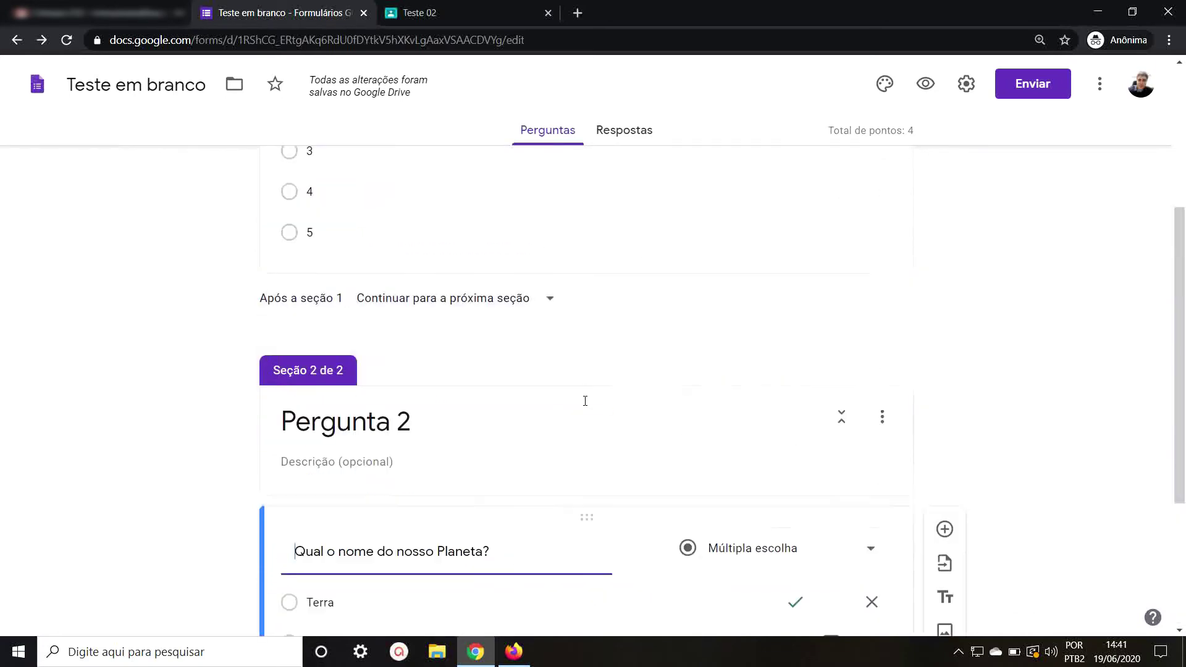
scroll(586, 406, "up", 1)
scroll(585, 405, "down", 8)
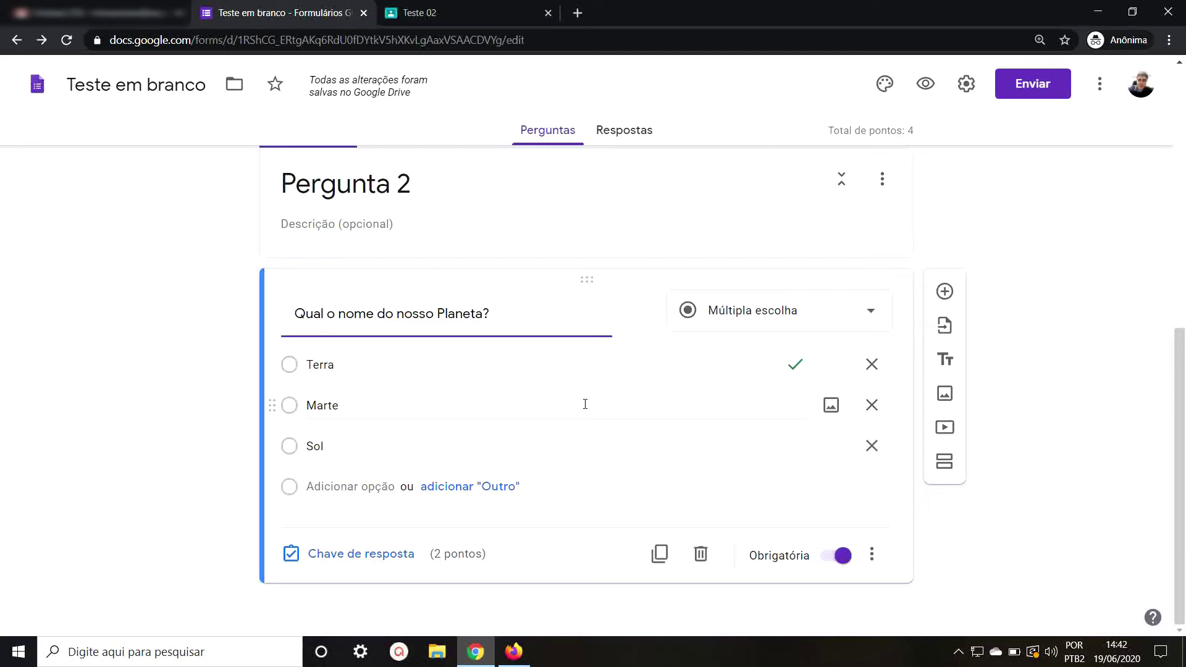
scroll(661, 347, "up", 8)
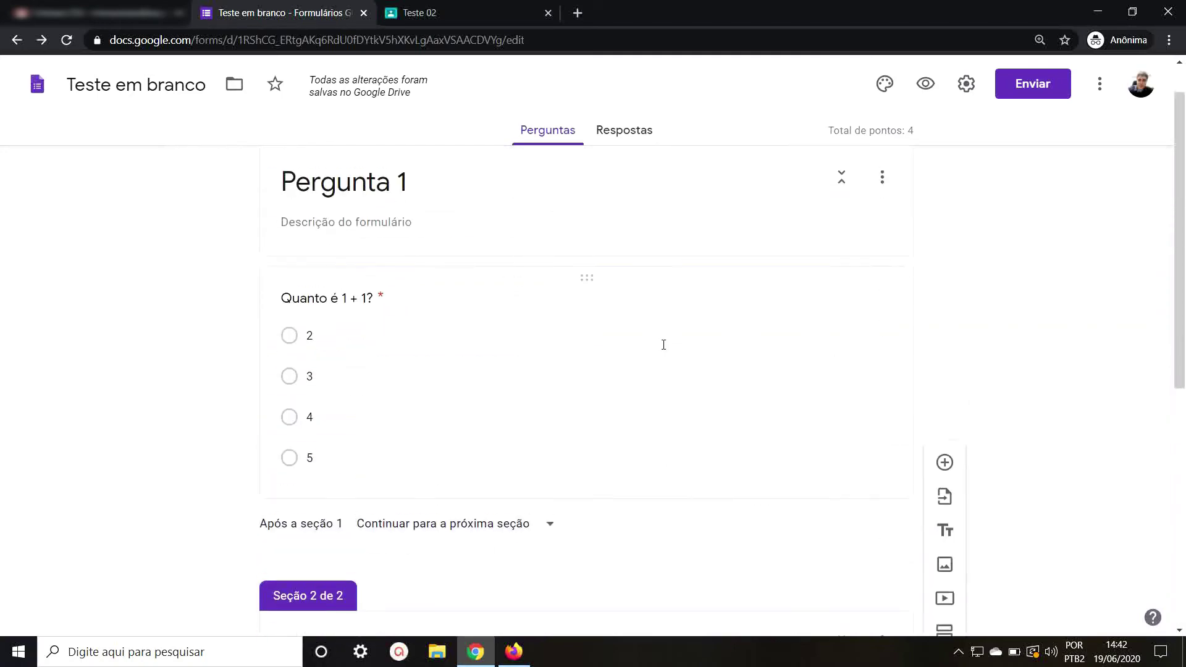
scroll(502, 307, "down", 8)
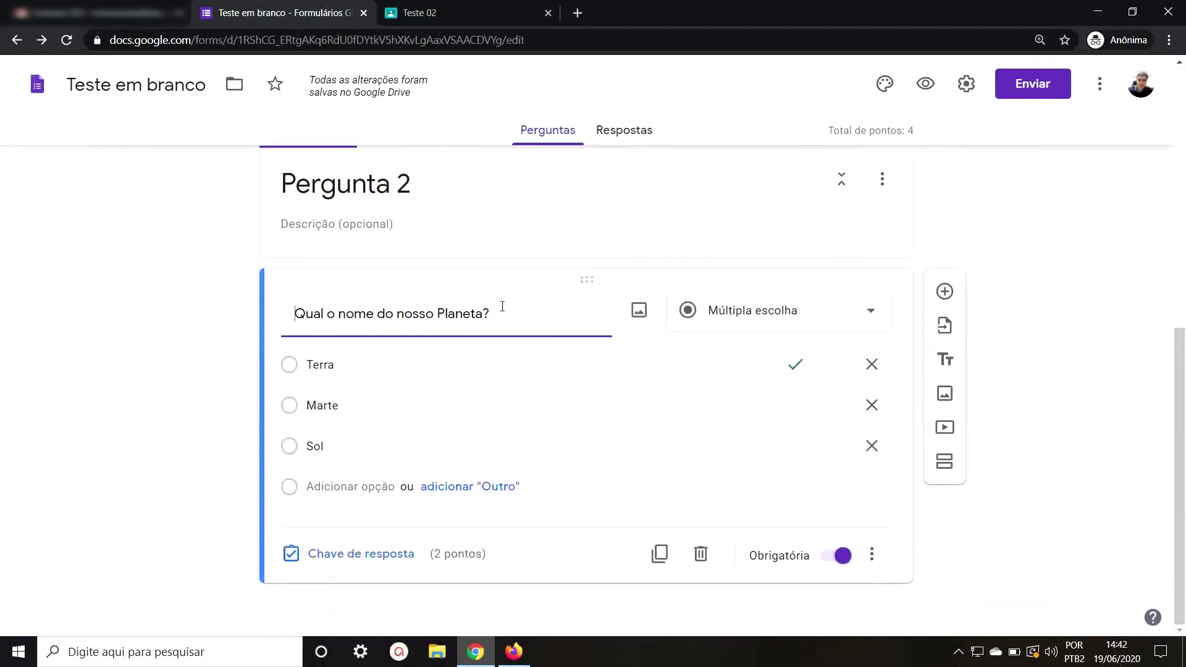
Rename the form from its header title to "Avaliação 1"
scroll(503, 307, "up", 7)
left_click(144, 89)
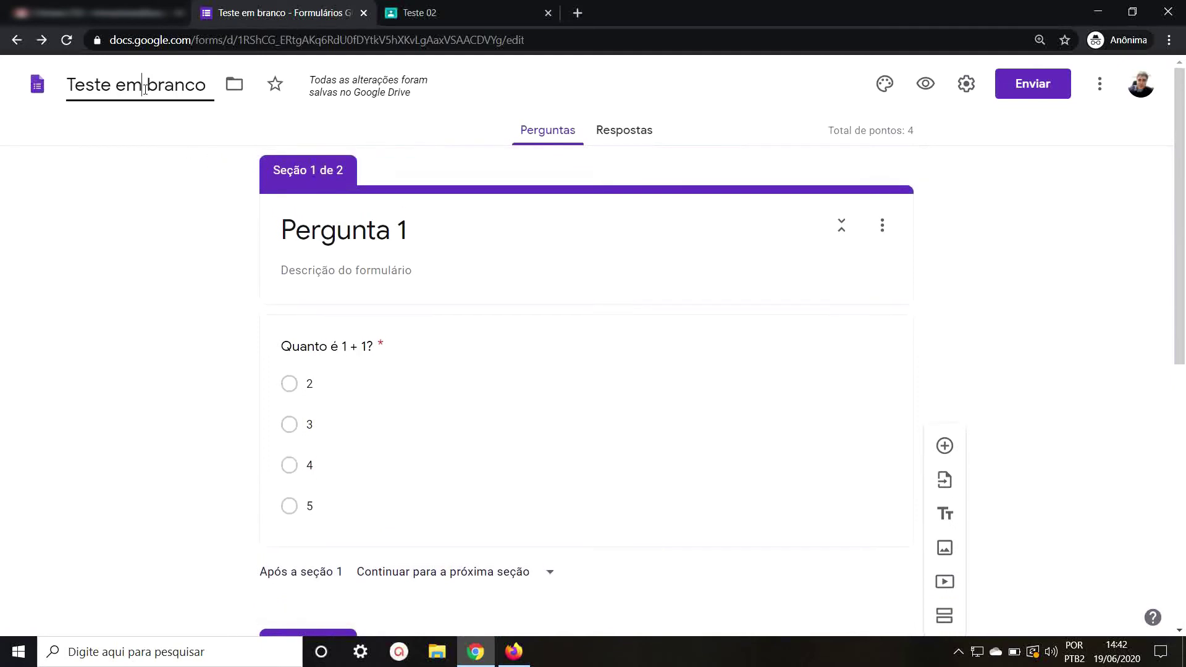
double_click(146, 87)
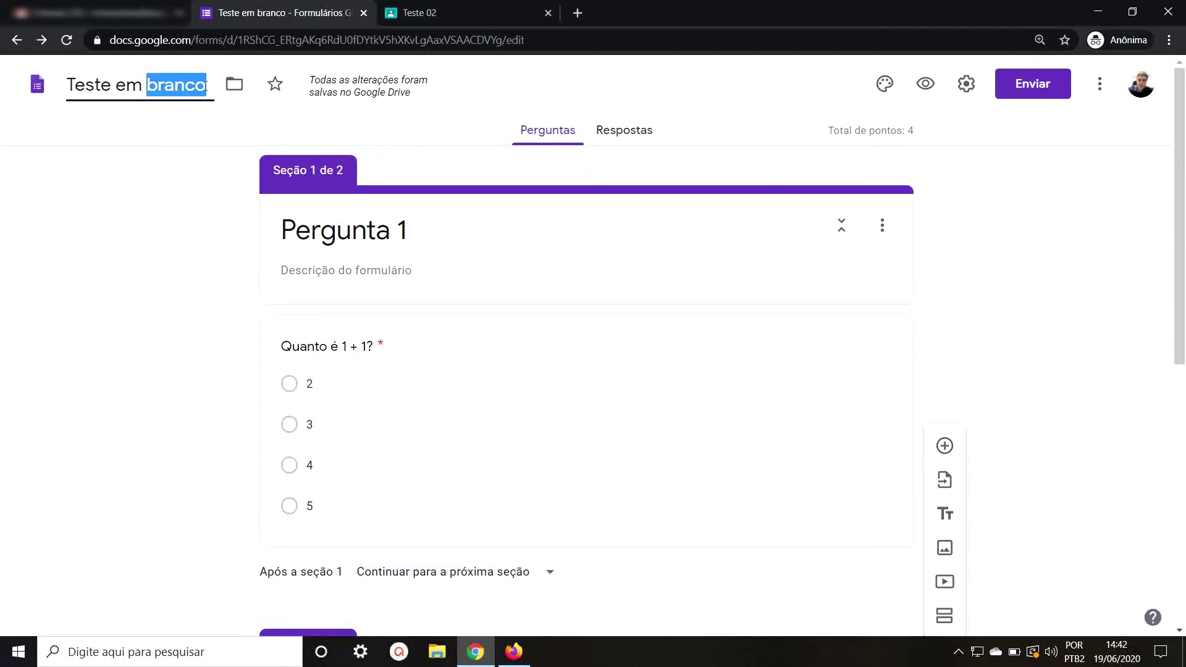
left_click(206, 84)
key("BackSpace")
key("BackSpace")
key("BackSpace")
key("BackSpace")
key("BackSpace")
key("BackSpace")
key("BackSpace")
key("BackSpace")
key("BackSpace")
key("BackSpace")
key("BackSpace")
key("BackSpace")
key("BackSpace")
key("BackSpace")
key("BackSpace")
type("F.")
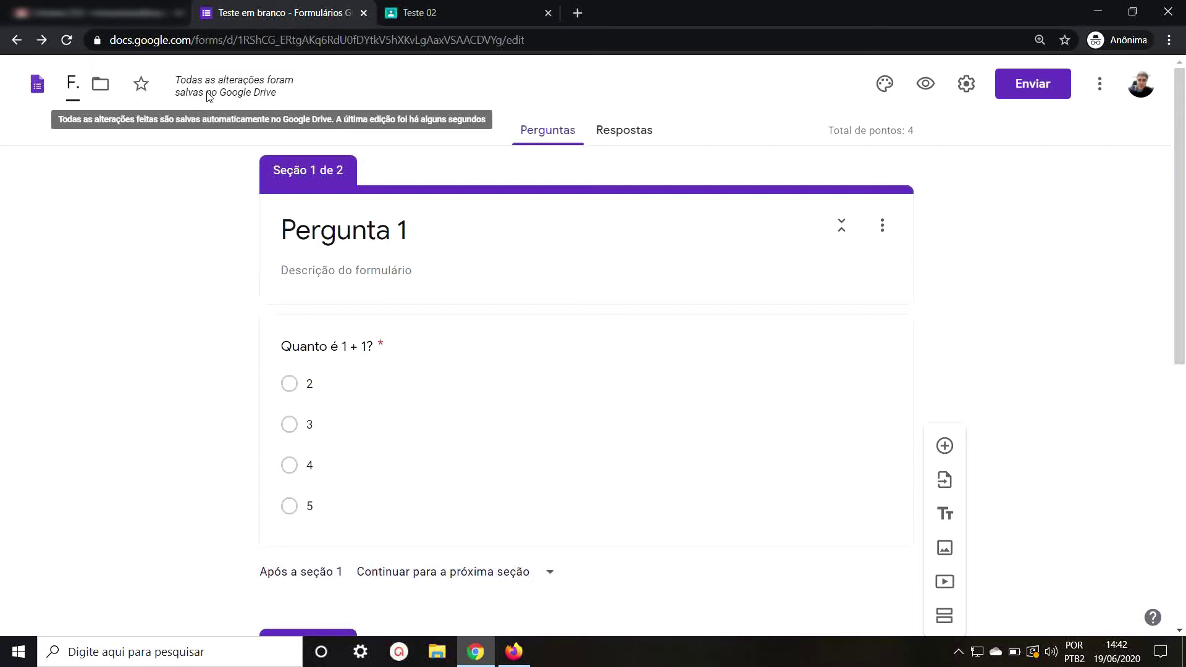
type("Ava")
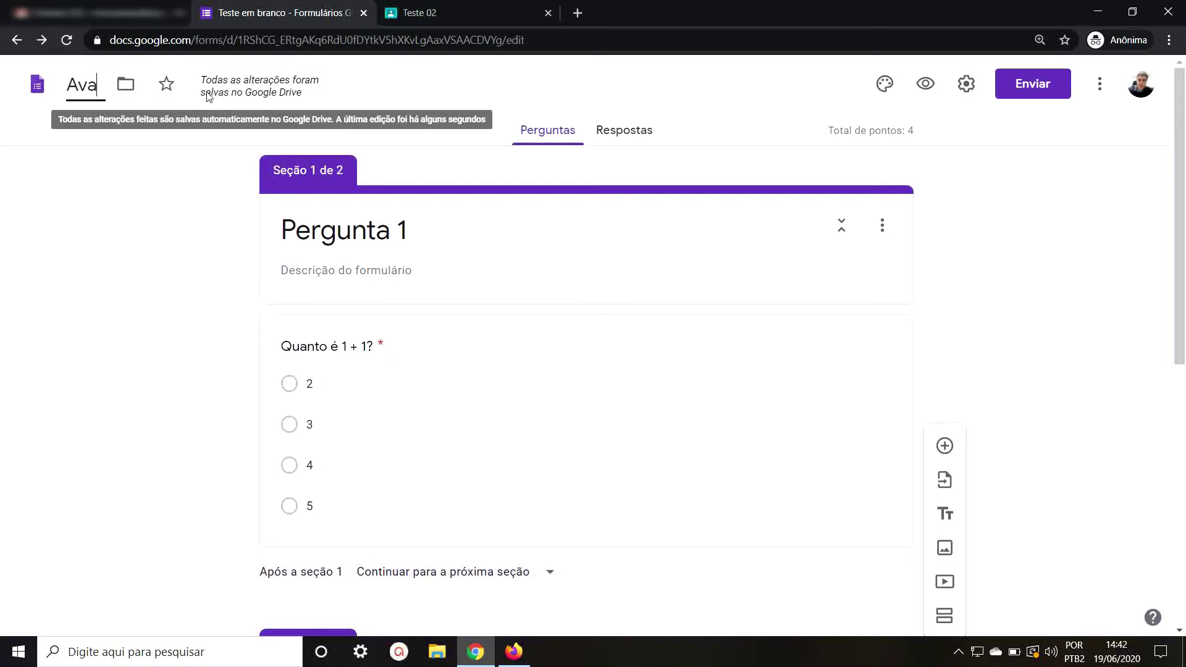
type("liação")
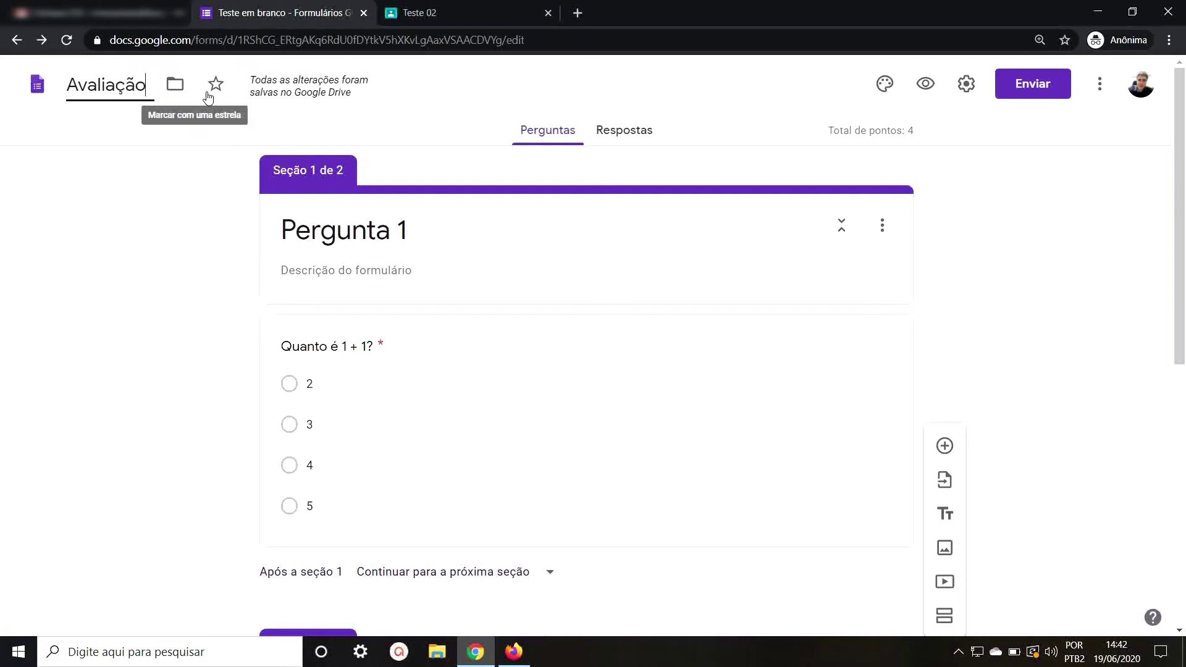
type(" 1")
left_click(147, 432)
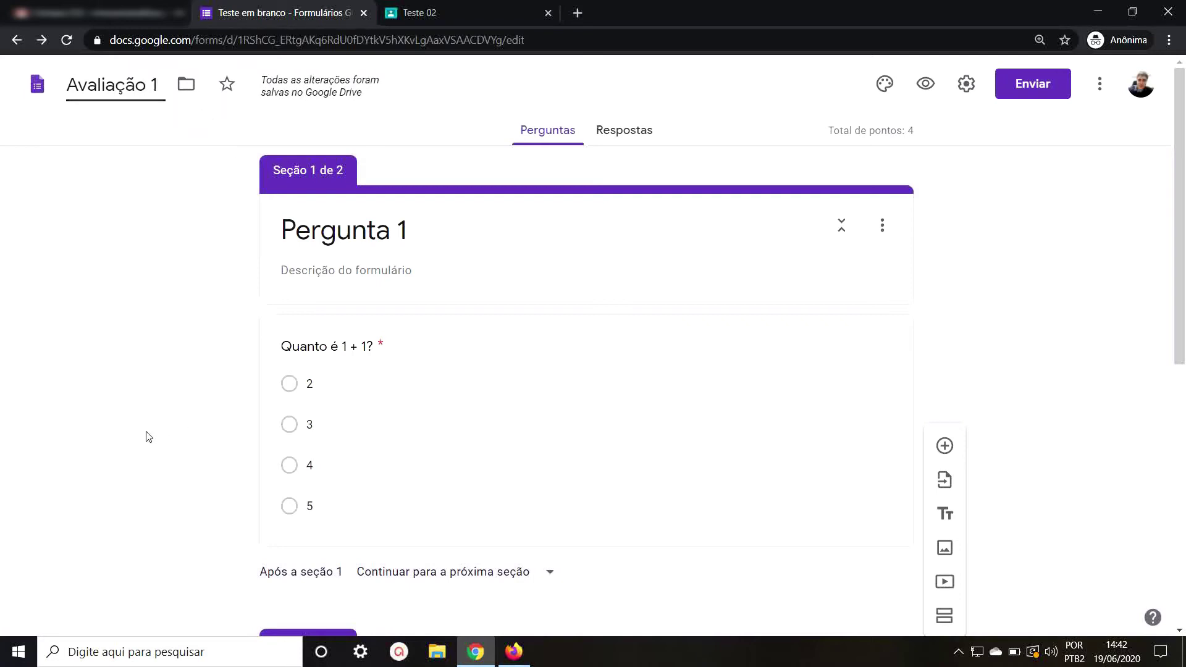
In the form's general settings, enable collecting e-mail addresses and set response receipts to be sent always (Sempre)
scroll(554, 392, "down", 8)
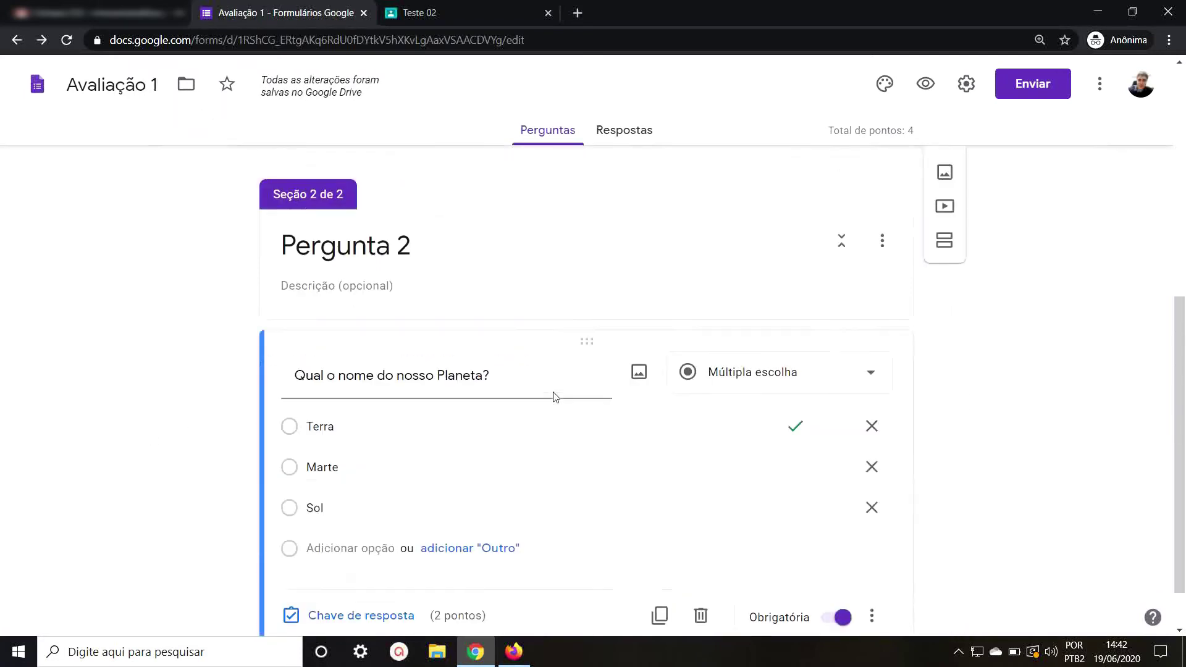
scroll(544, 397, "up", 8)
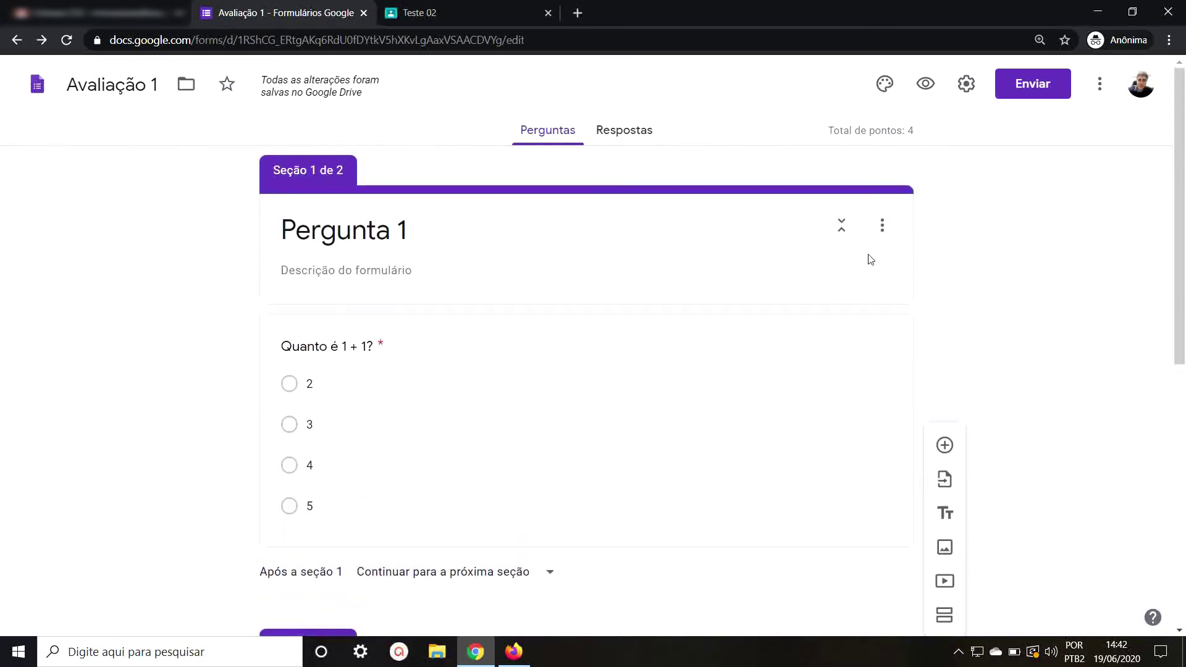
left_click(968, 87)
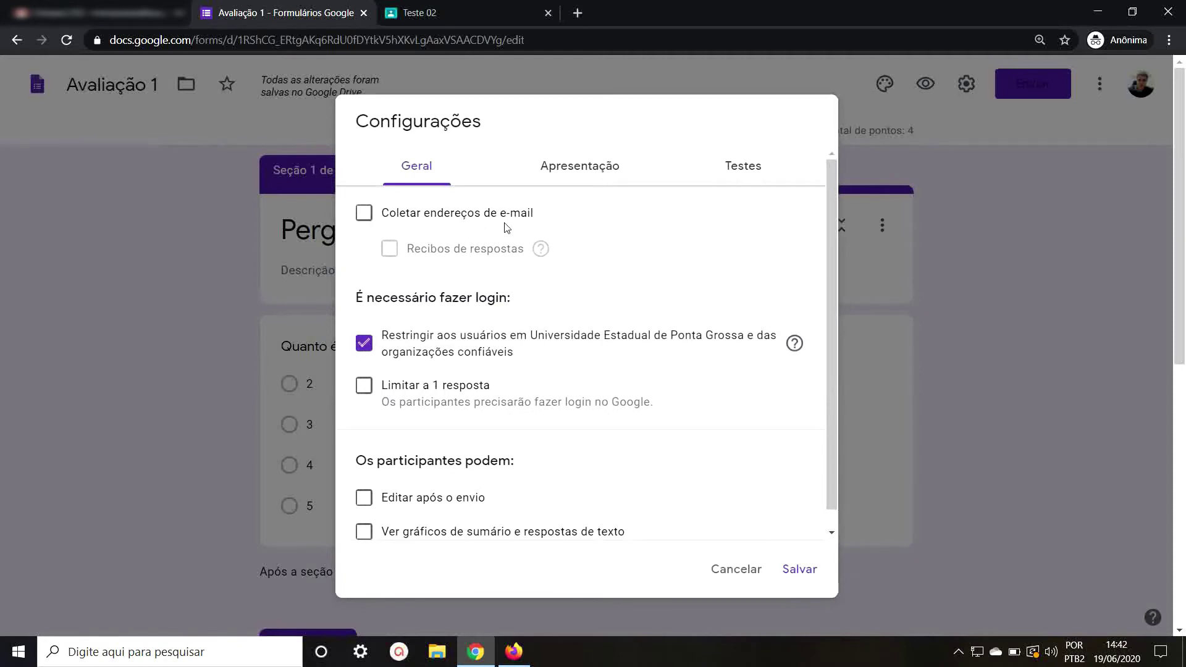
left_click(364, 212)
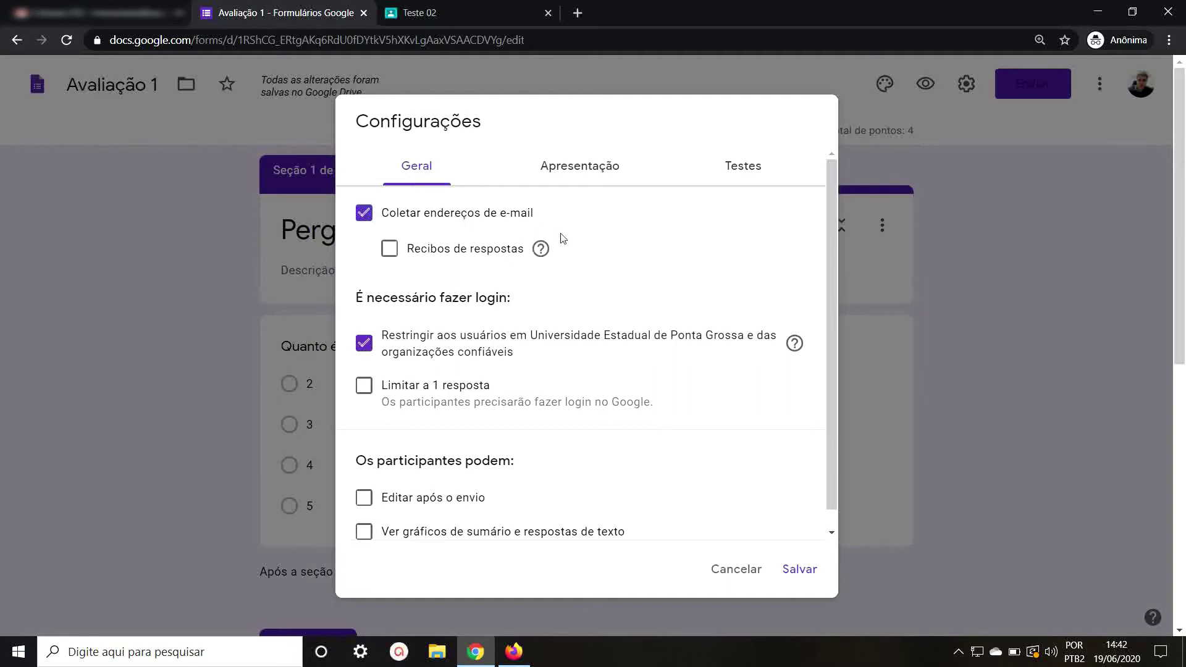
scroll(561, 236, "down", 1)
scroll(579, 234, "up", 1)
left_click(389, 248)
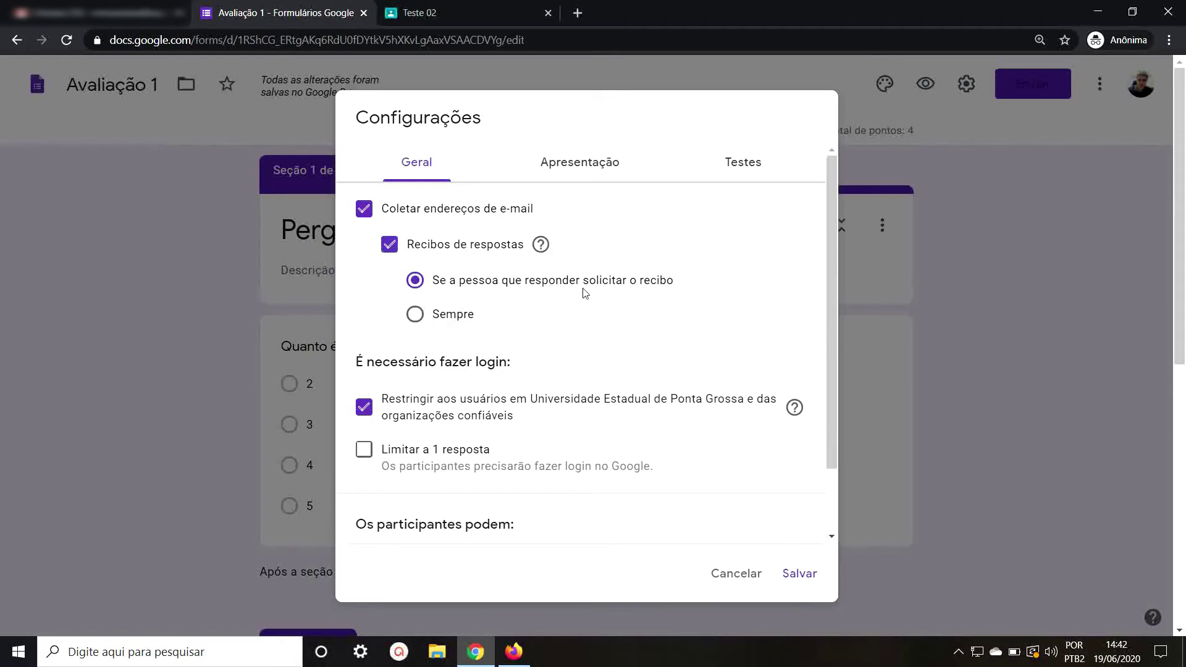
left_click(416, 316)
Limit the form to 1 response per participant and check the post-submission editing option
scroll(497, 322, "down", 1)
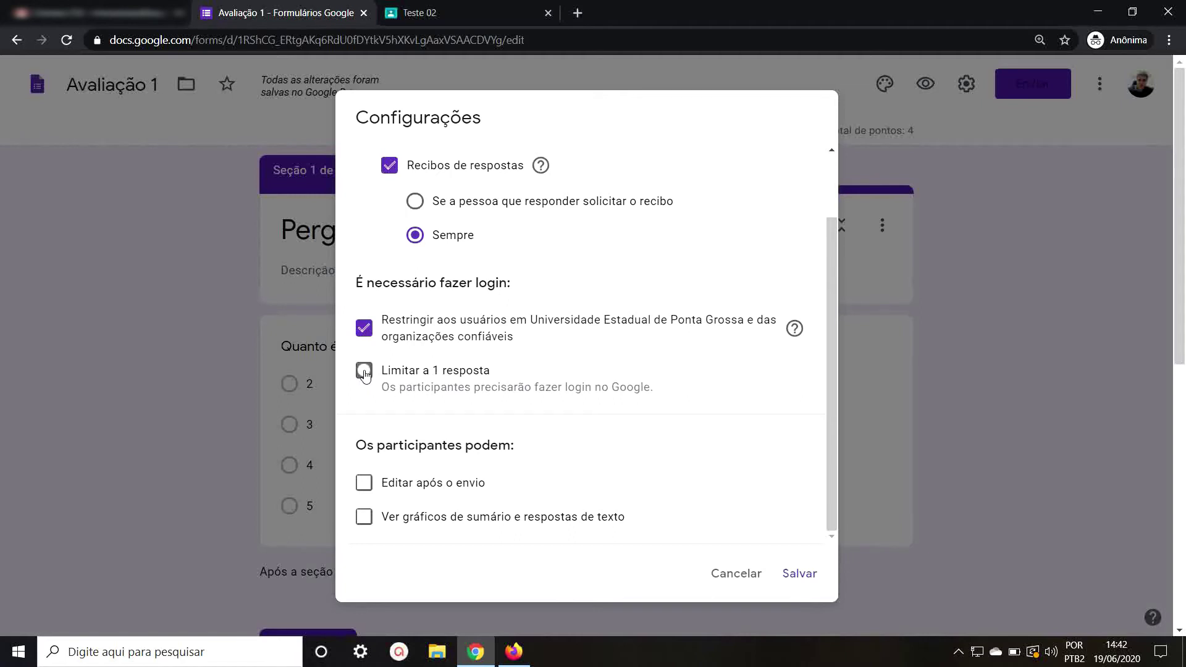
left_click(364, 374)
scroll(497, 319, "down", 3)
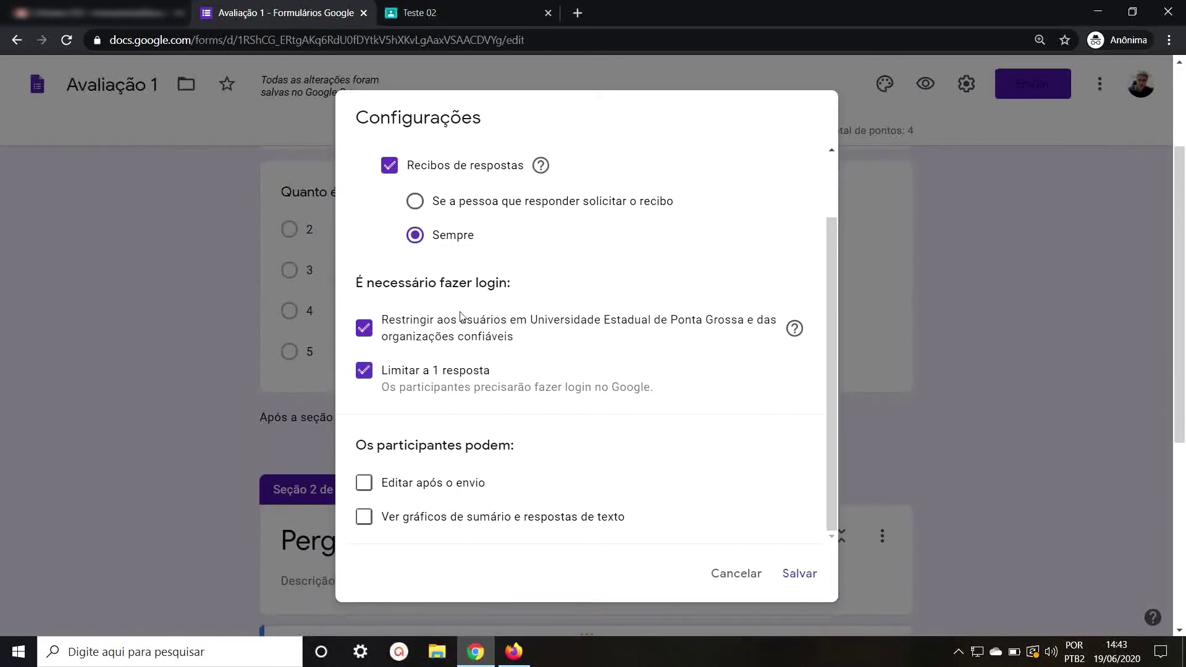
left_click(402, 495)
left_click(370, 490)
scroll(594, 482, "up", 2)
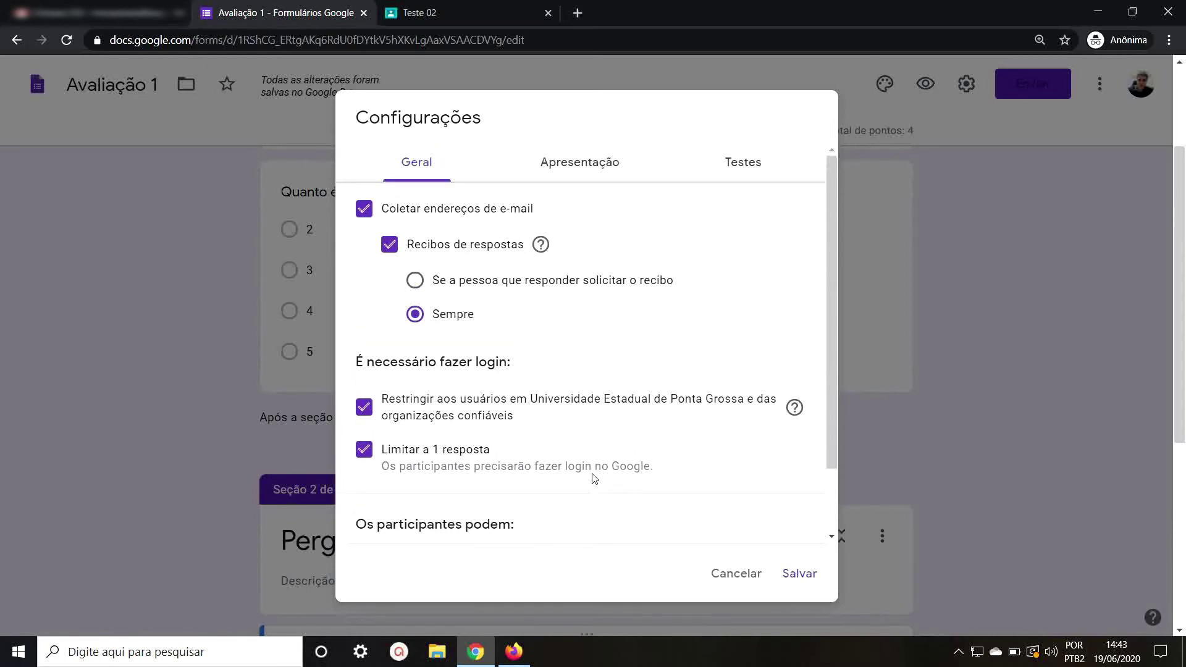
Enable shuffling of the question order in the form's presentation settings
left_click(569, 161)
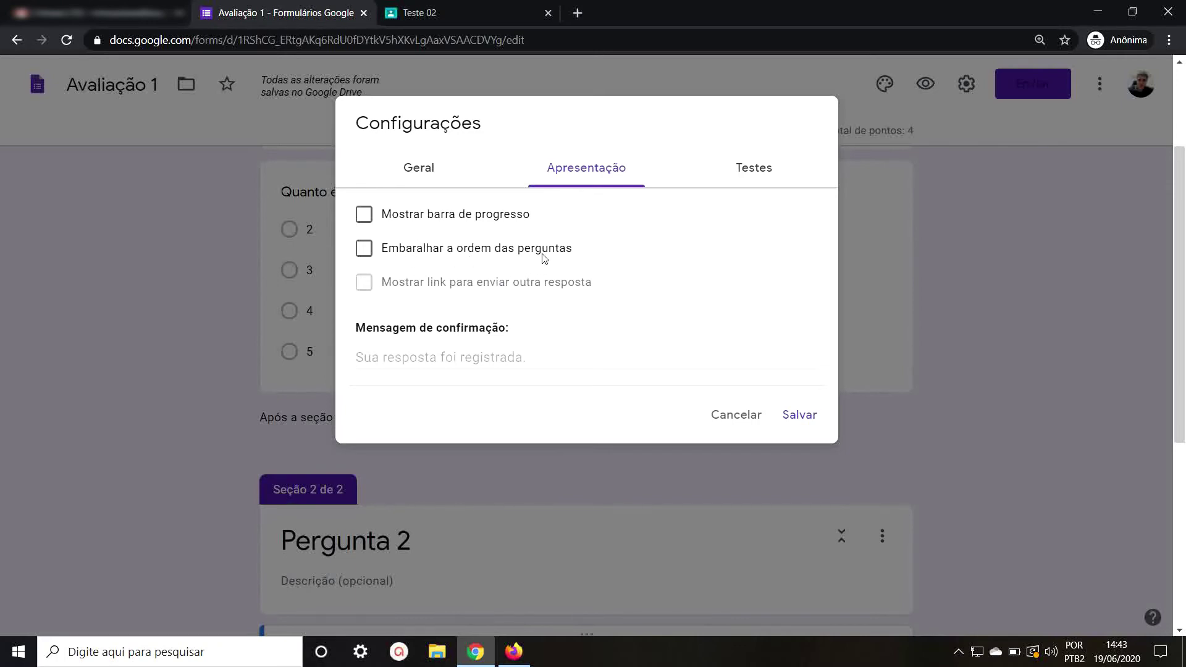
left_click(367, 251)
scroll(495, 275, "down", 1)
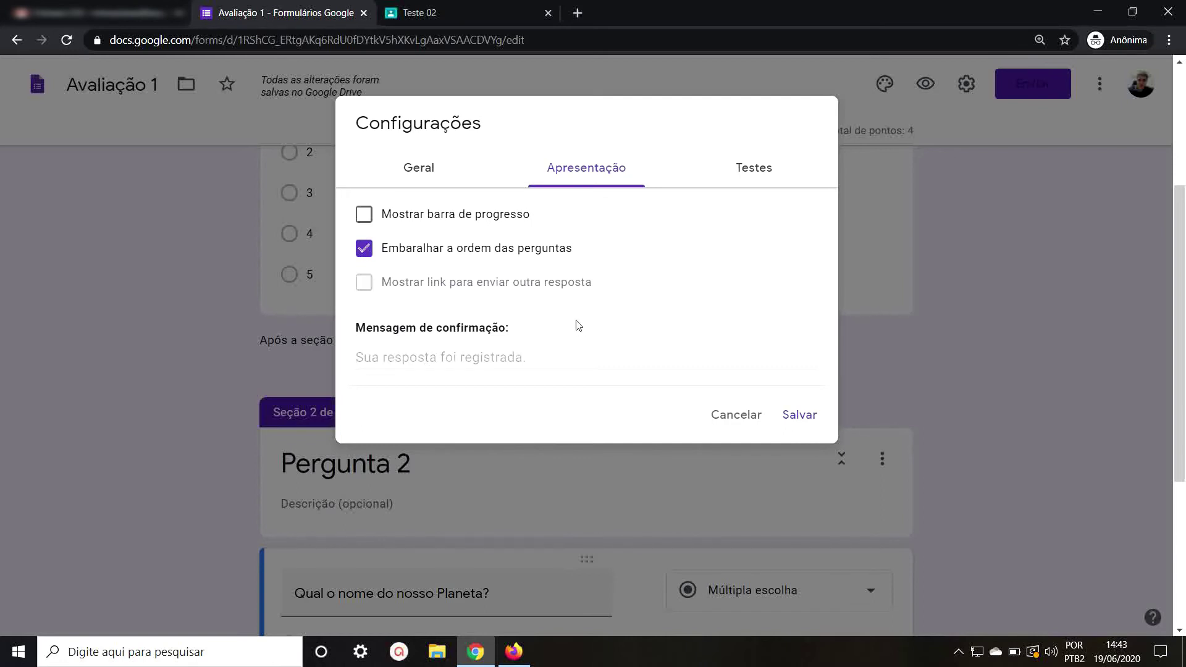
Set the quiz grade to be released later, after manual review (Posteriormente, depois da revisão manual), and save the form settings
left_click(764, 176)
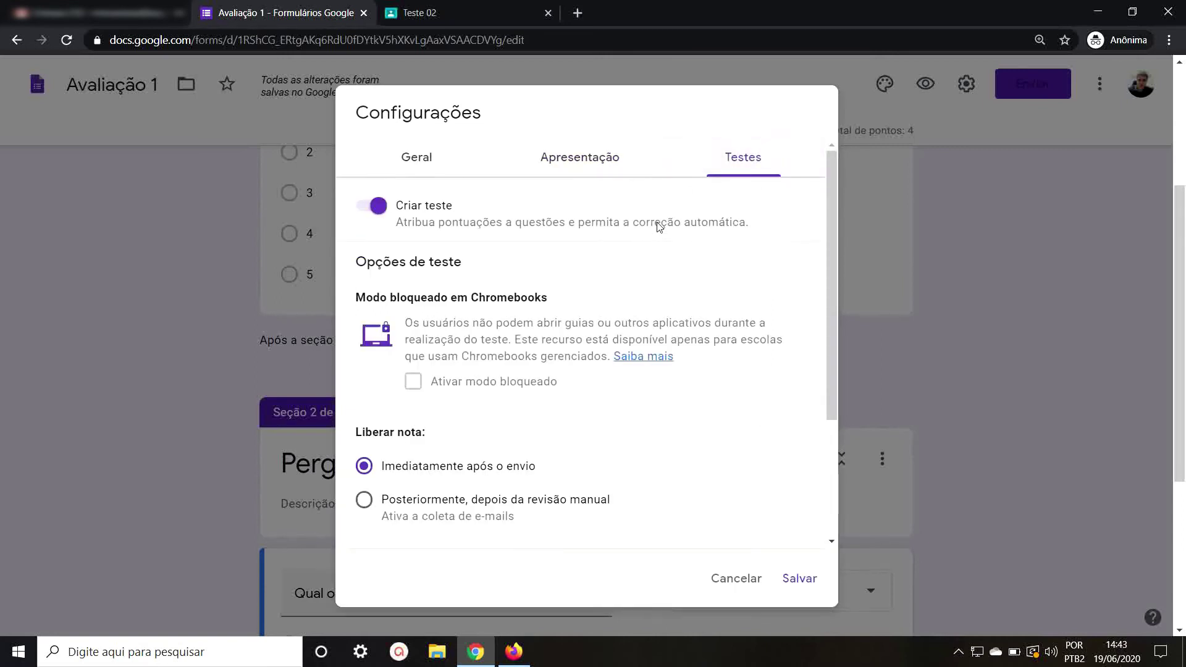
scroll(637, 279, "down", 3)
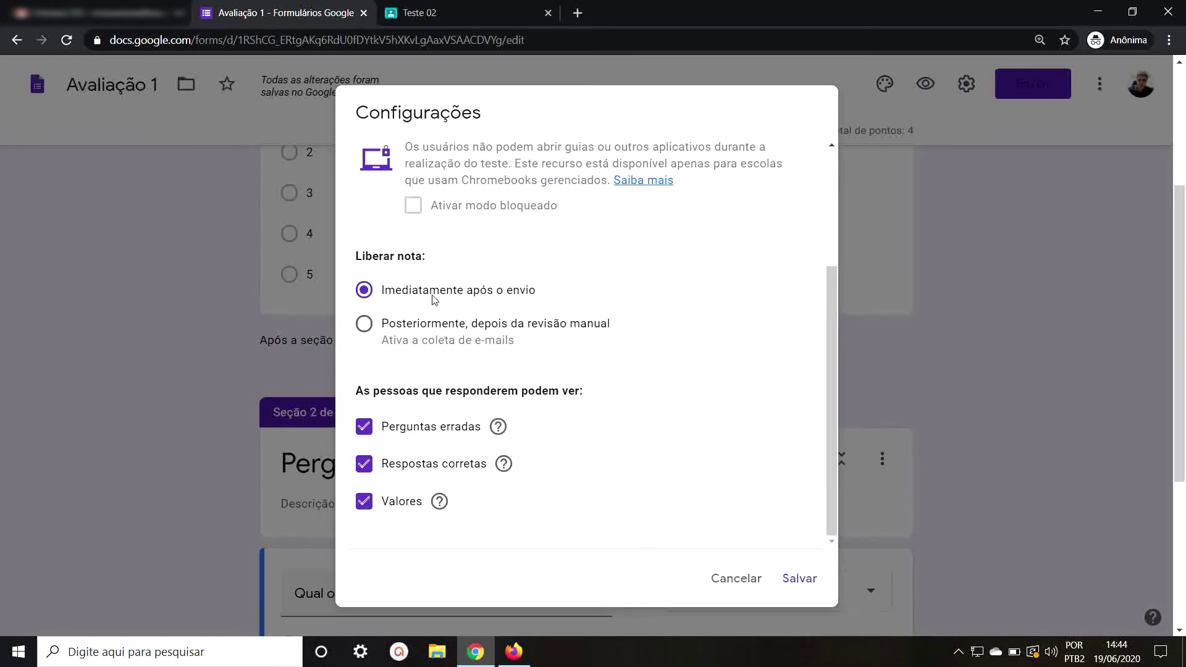
left_click(364, 324)
scroll(597, 362, "down", 2)
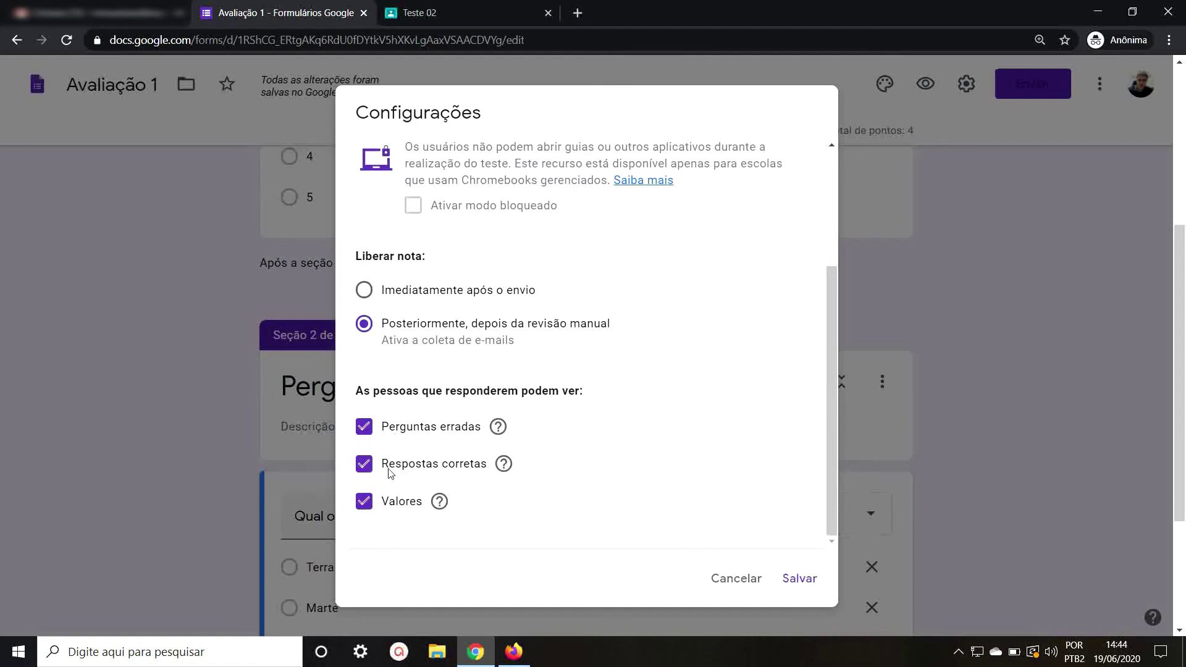
scroll(625, 376, "down", 3)
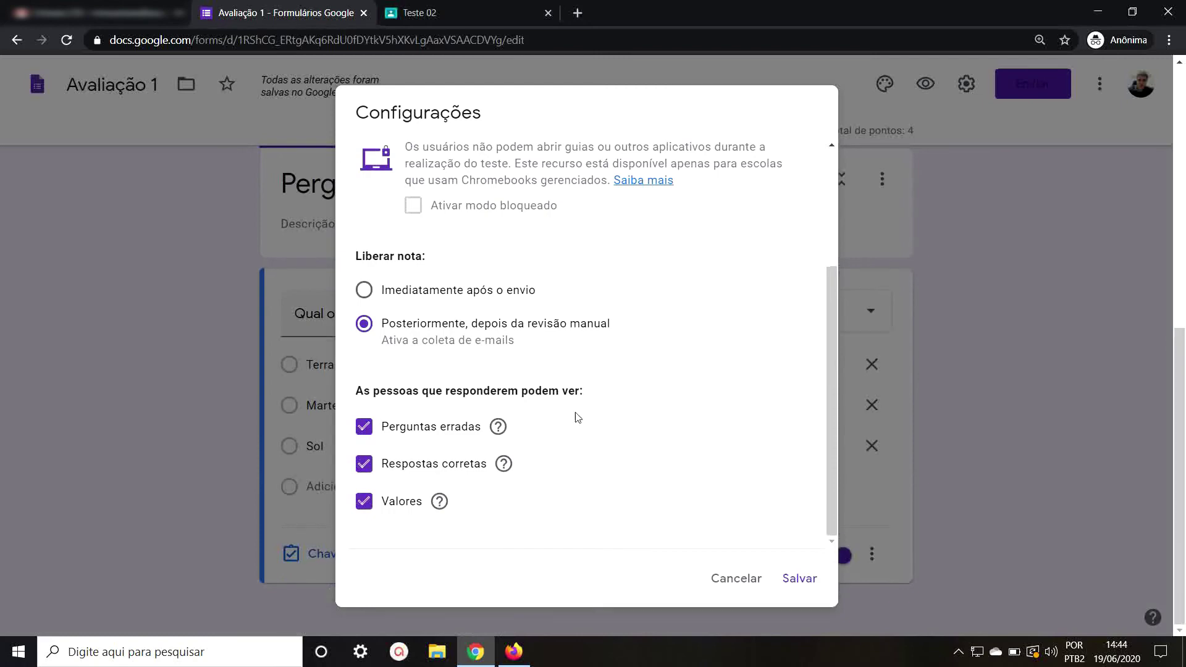
scroll(516, 463, "up", 3)
scroll(518, 433, "down", 2)
left_click(790, 583)
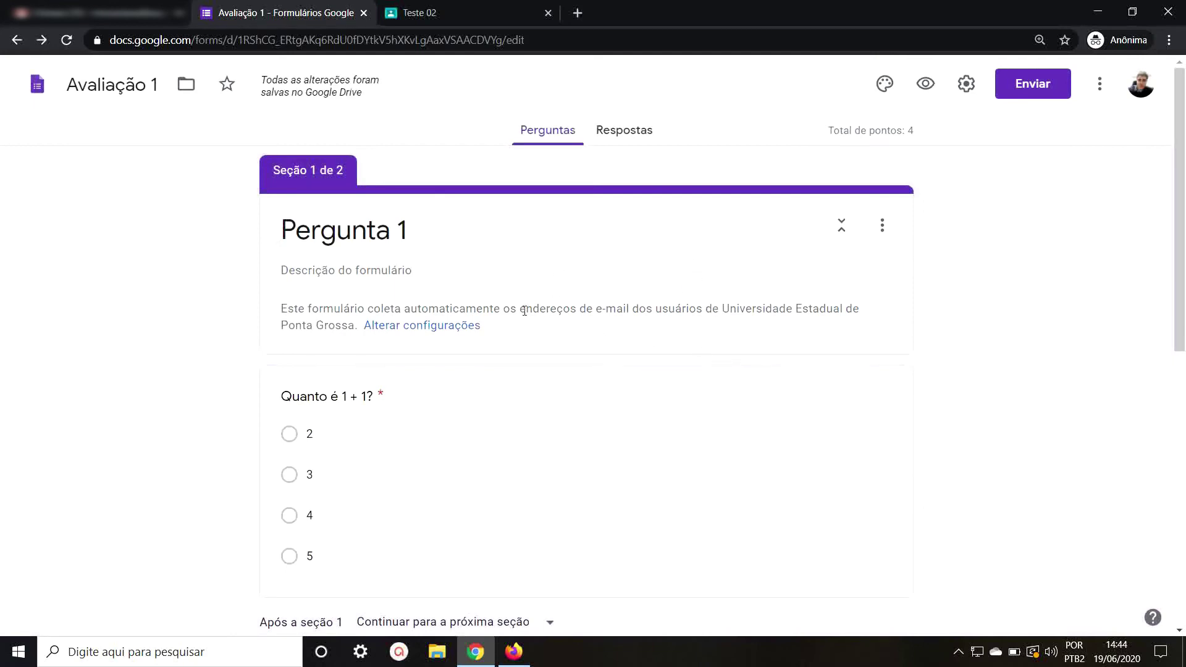
Close the form, check for the saved Avaliação 1 file in Google Drive, and close Drive
left_click(368, 16)
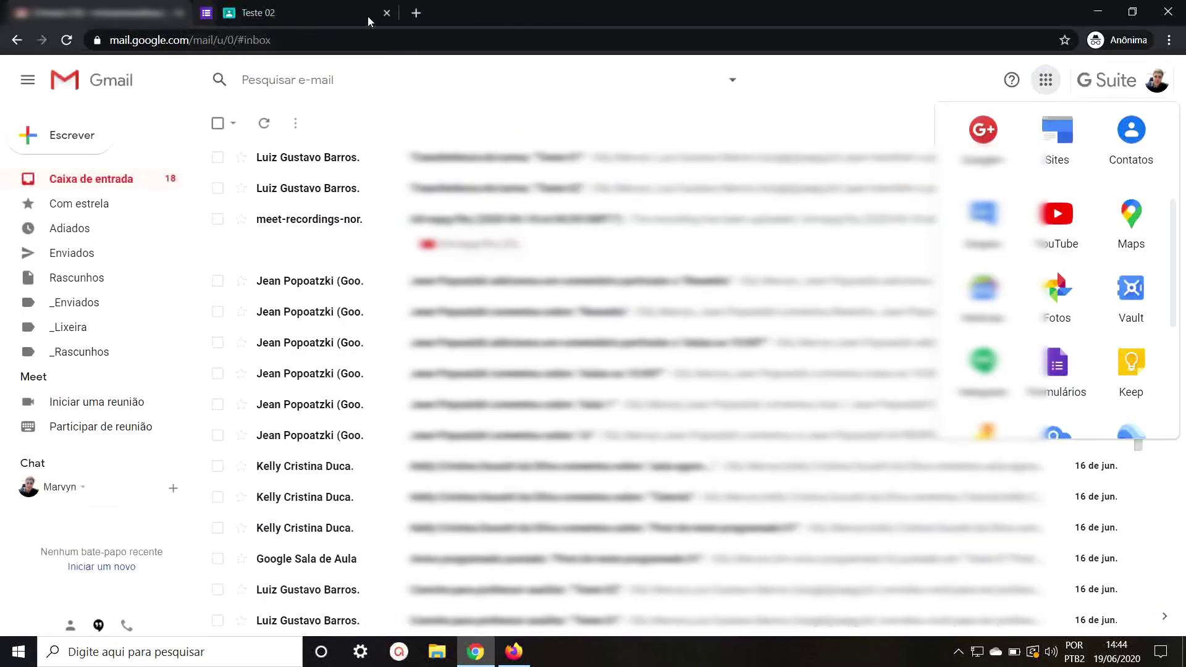
left_click(1045, 79)
scroll(1049, 262, "down", 5)
scroll(1048, 260, "down", 2)
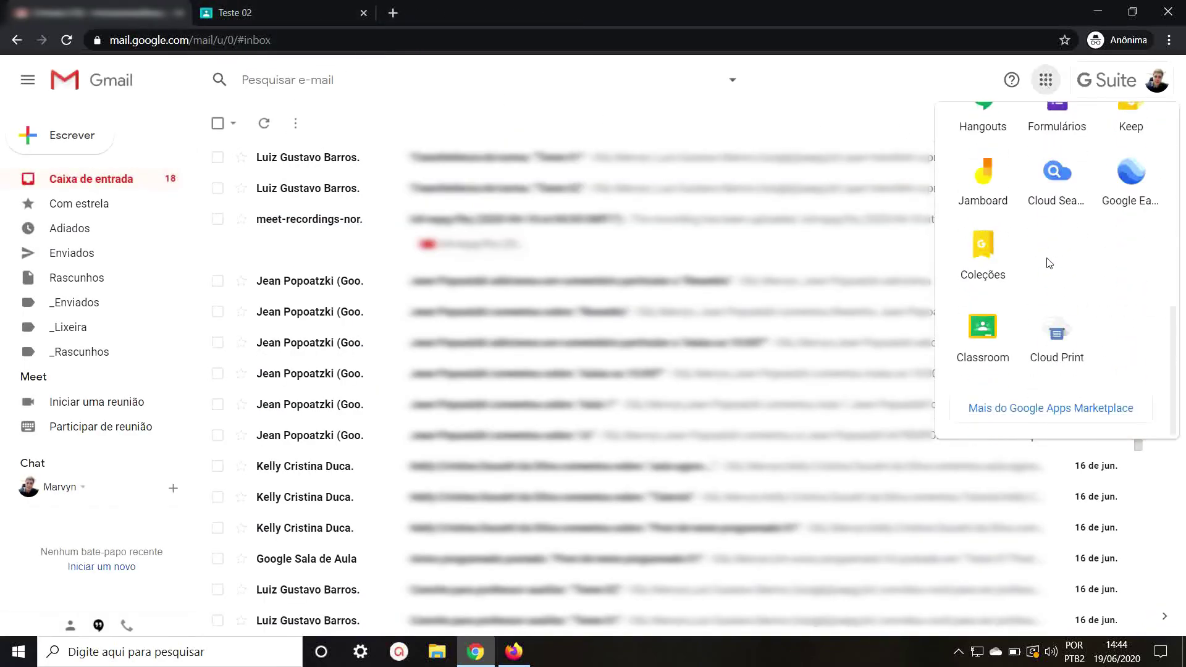
scroll(1046, 259, "up", 10)
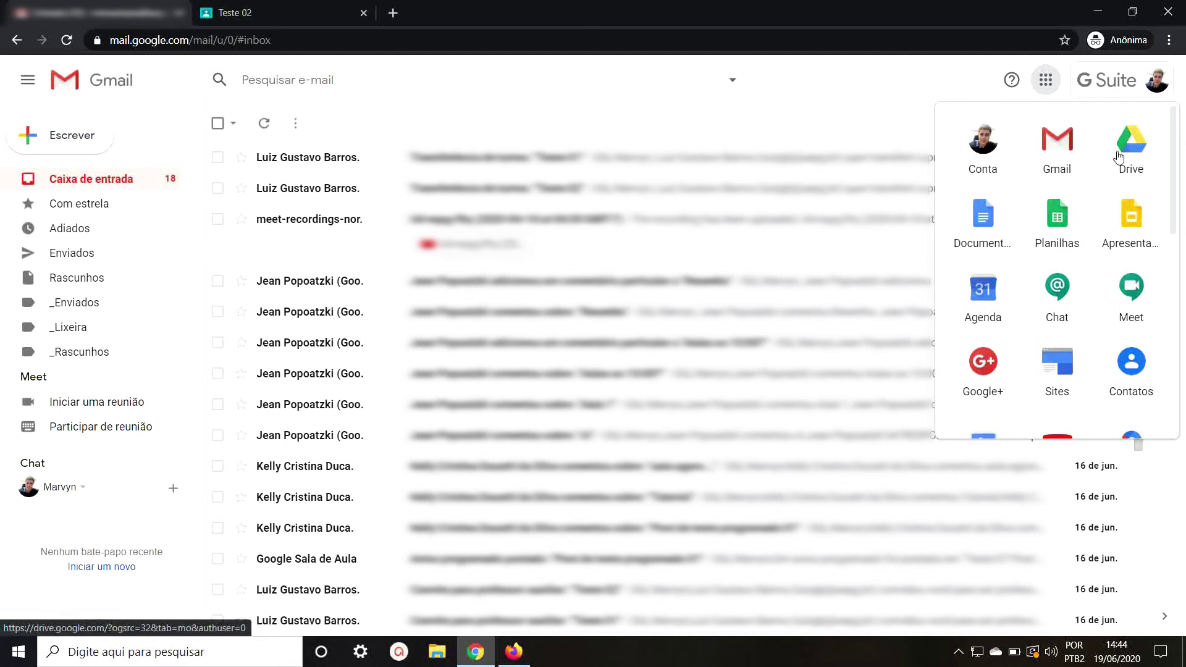
left_click(1128, 153)
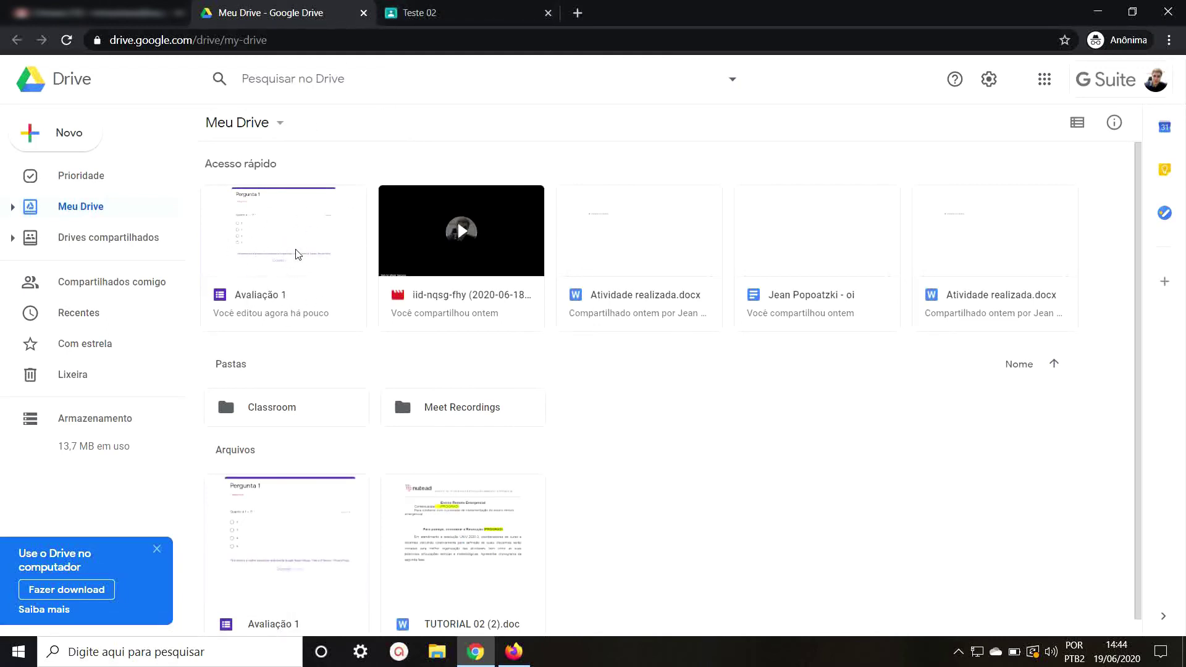
left_click(374, 14)
Switch to the Teste 02 class in Google Classroom and start a new quiz assignment (Atividade com teste) among its class activities
left_click(328, 13)
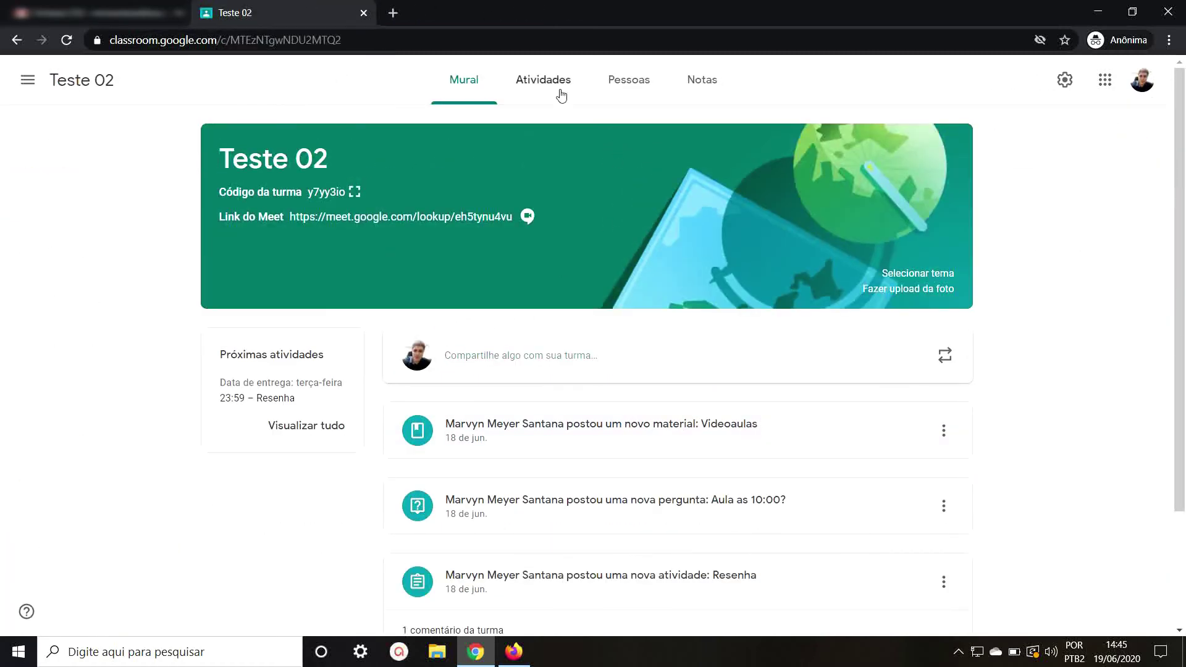
left_click(549, 88)
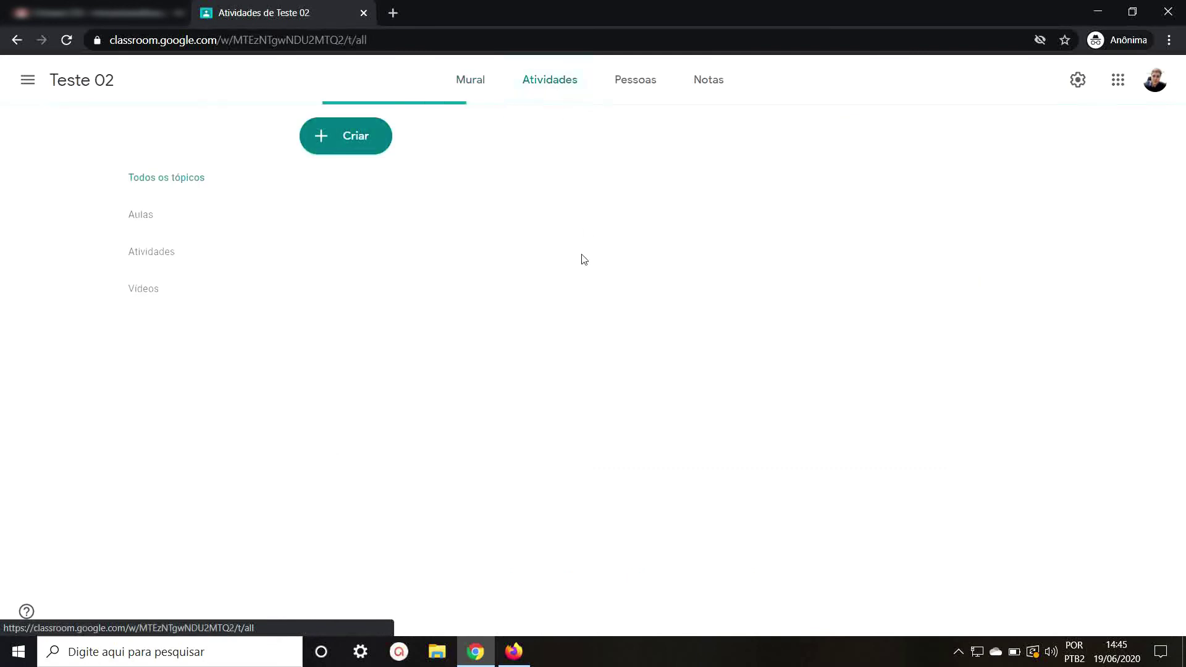
left_click(363, 149)
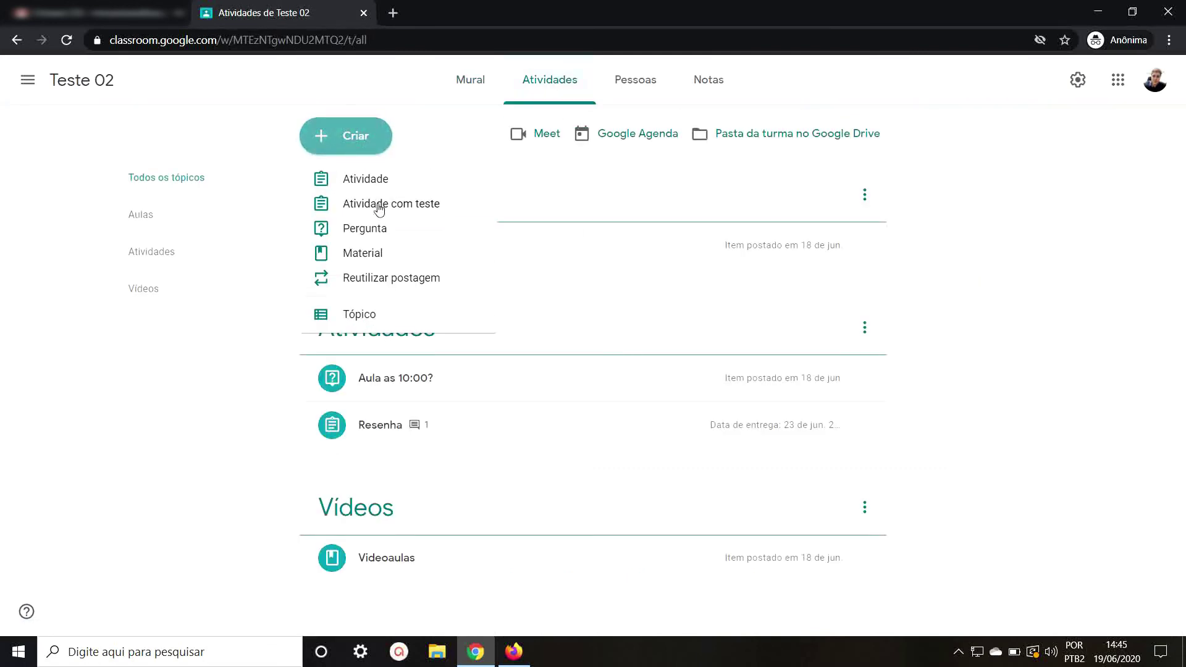
left_click(379, 209)
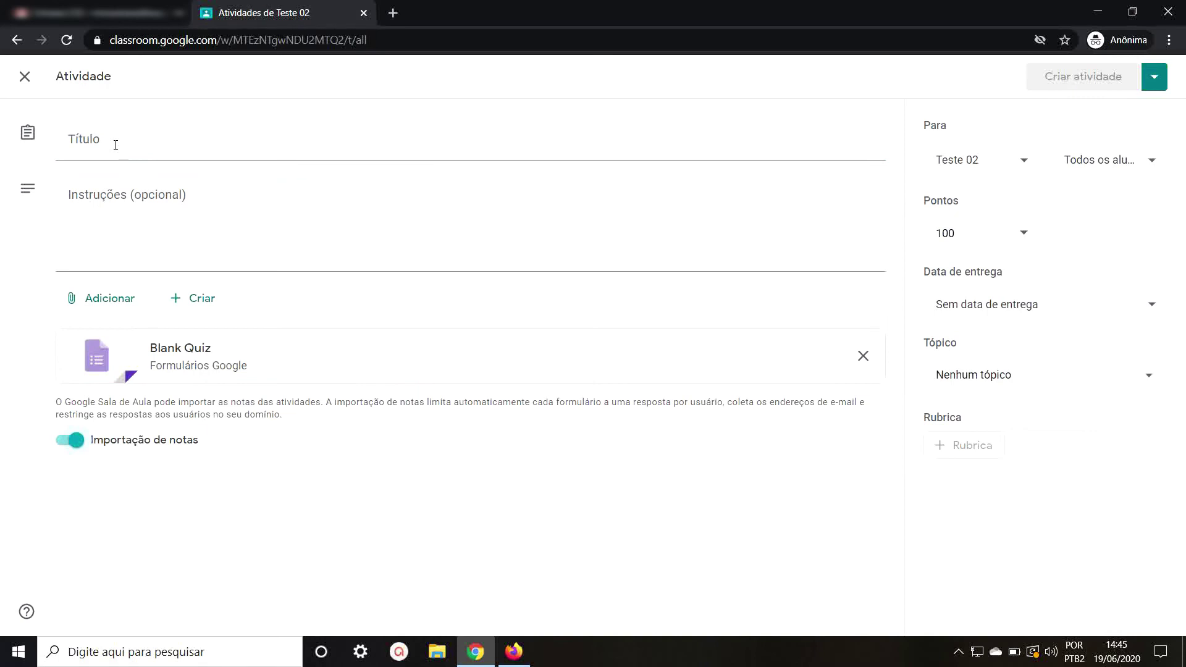
Title the assignment "Avaliação" and enter "Responda" as its instructions
left_click(115, 146)
type("Avalia")
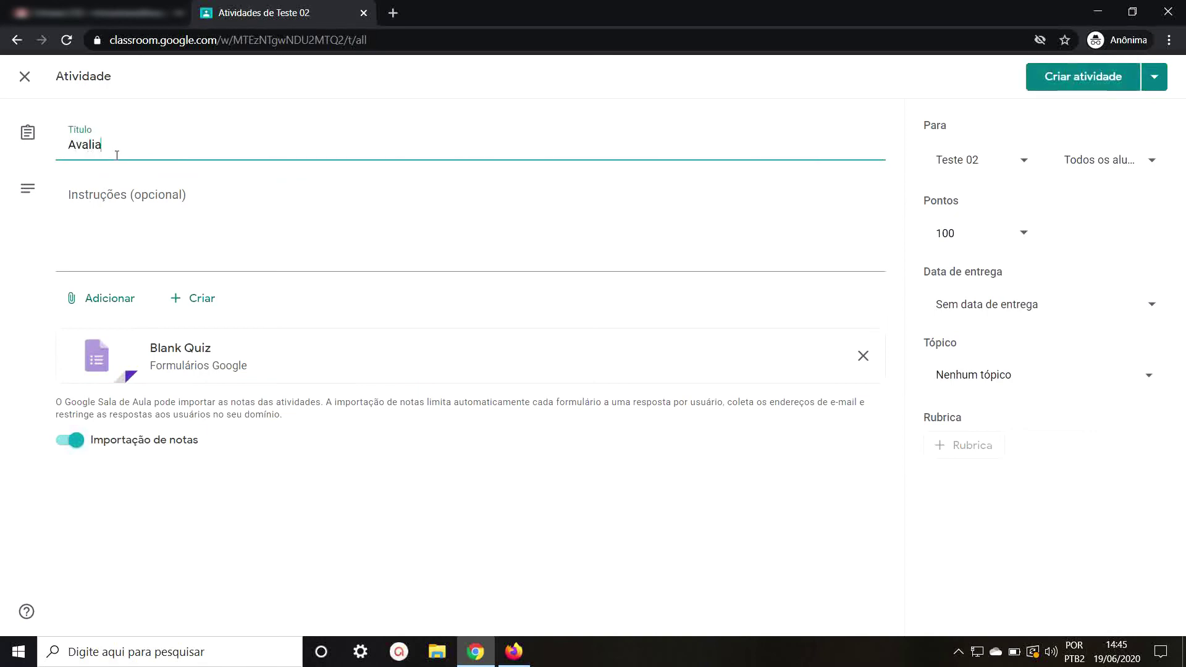
type("ção")
left_click(98, 209)
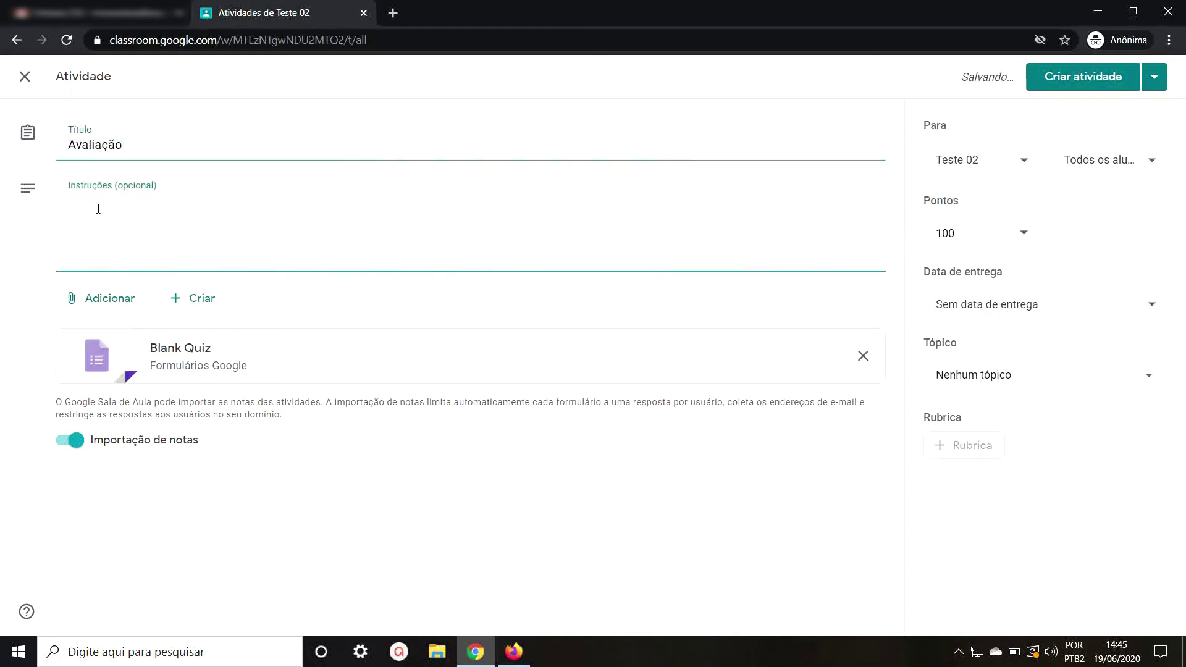
type("Responda")
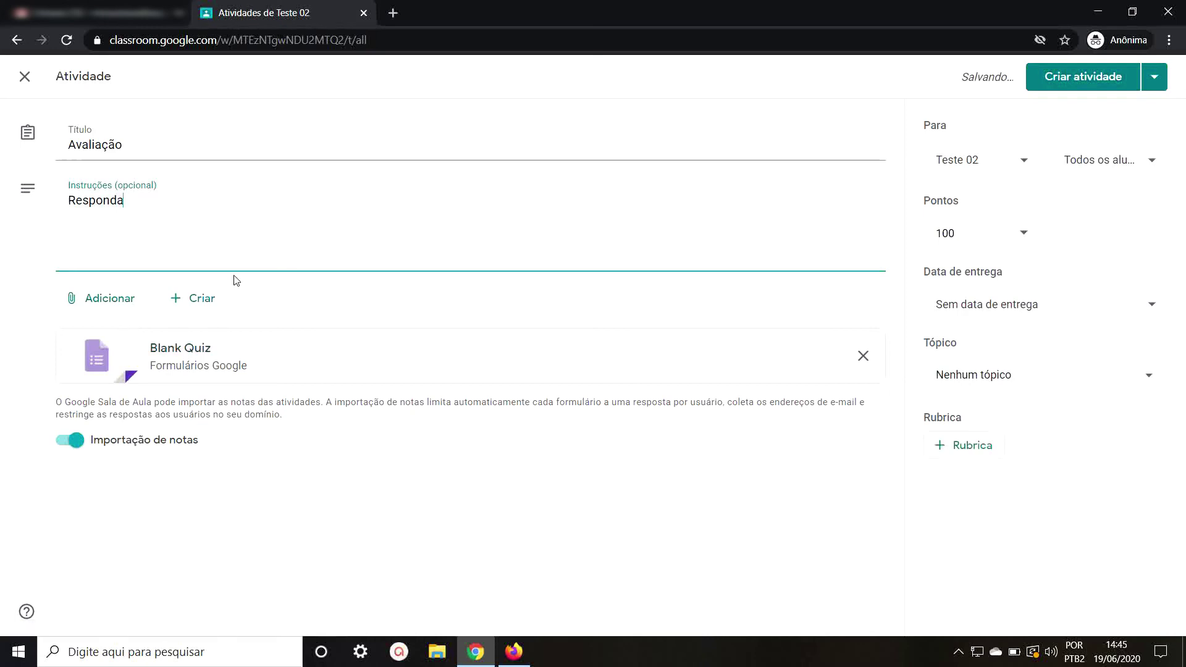
left_click(244, 505)
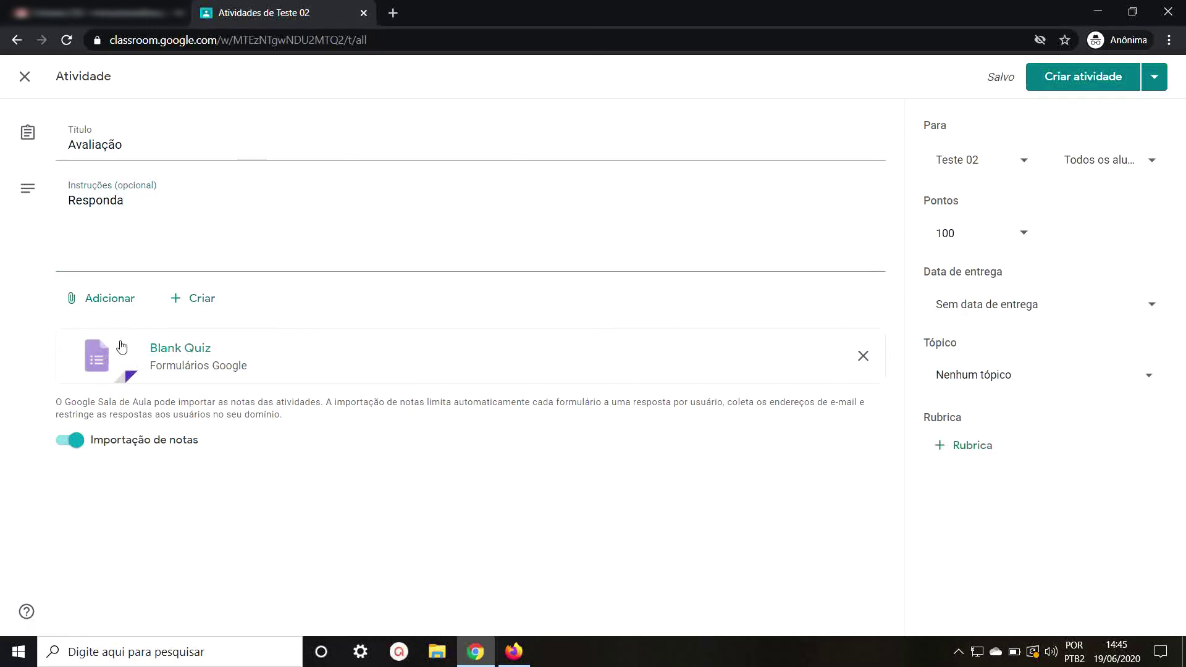
Open the attached Blank Quiz form to examine its default question, and close it again
left_click(181, 353)
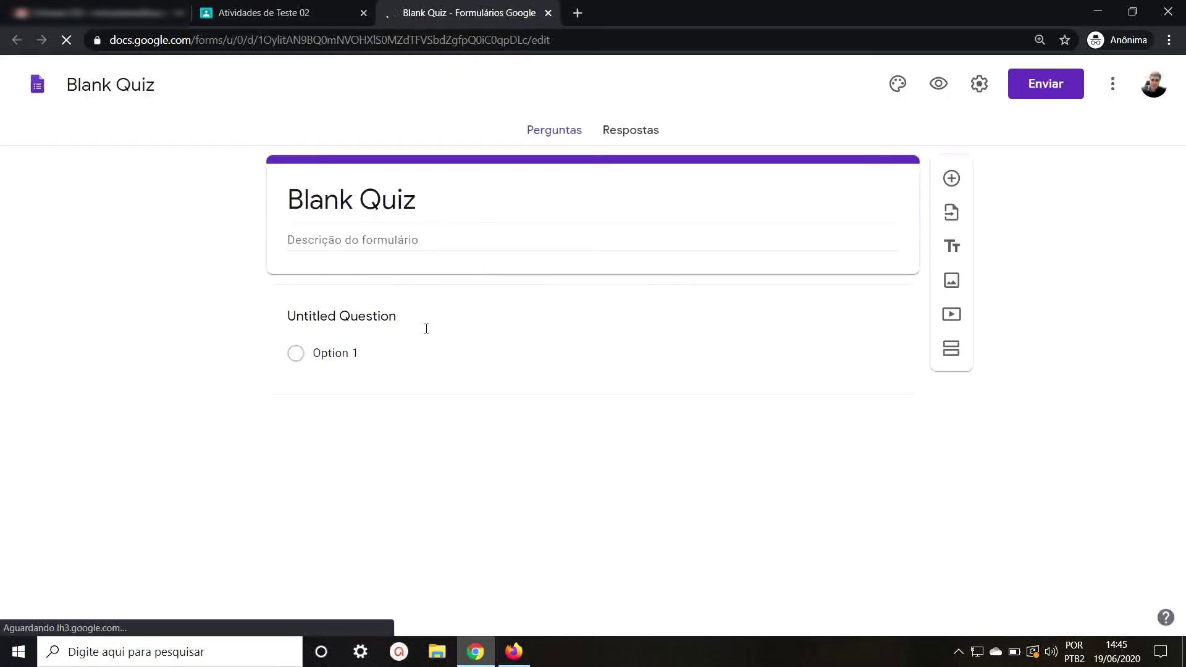
left_click(426, 326)
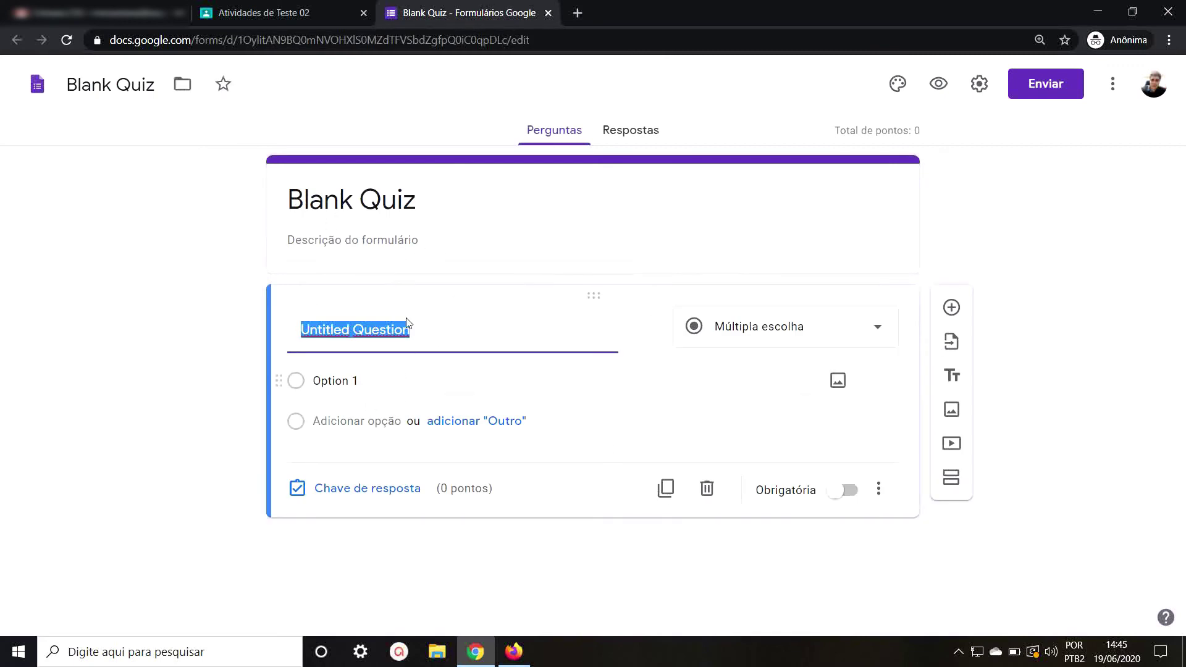
left_click(547, 12)
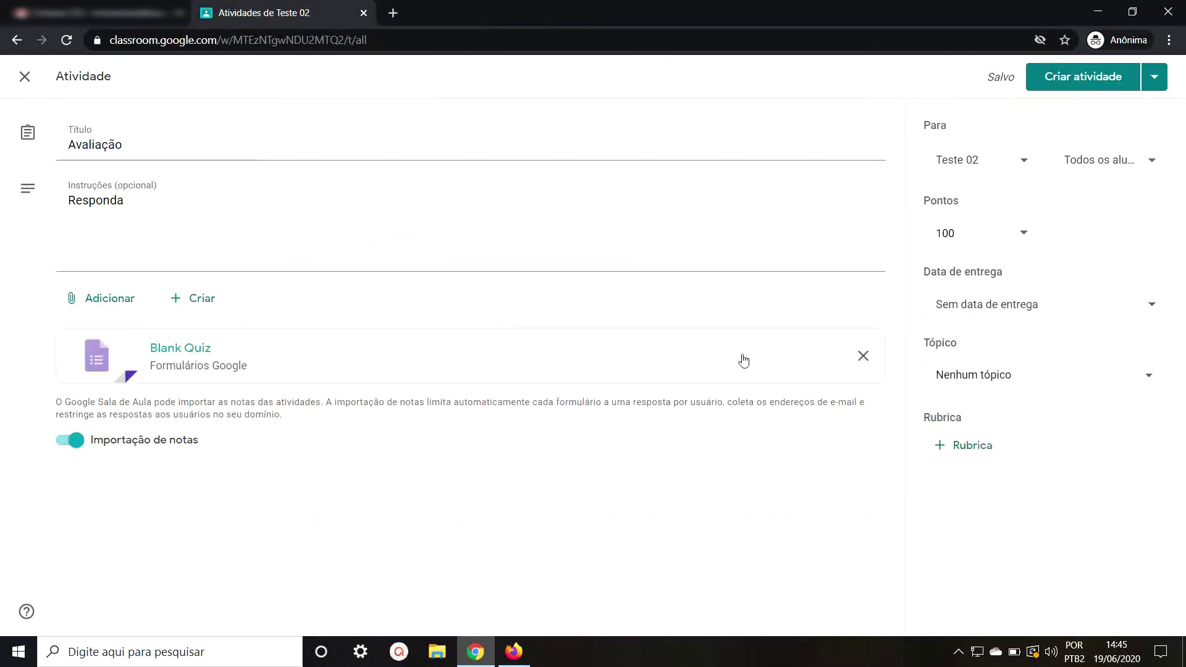
Replace the attached Blank Quiz with the Avaliação 1 form from Google Drive
left_click(863, 356)
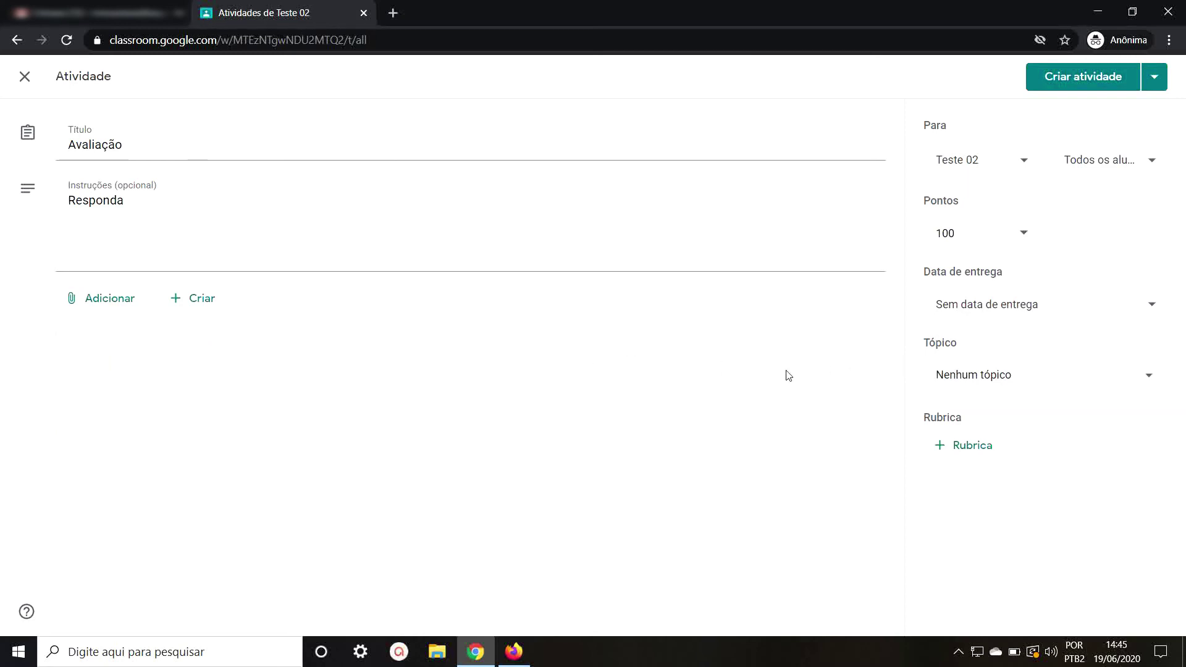
left_click(97, 298)
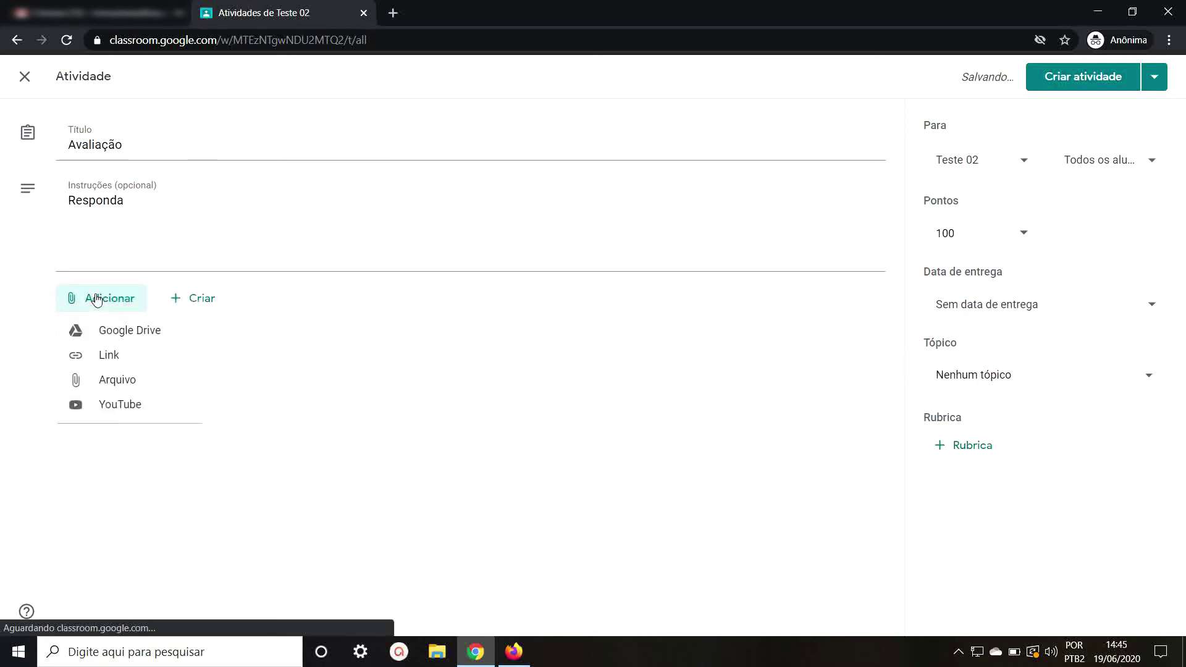
left_click(128, 335)
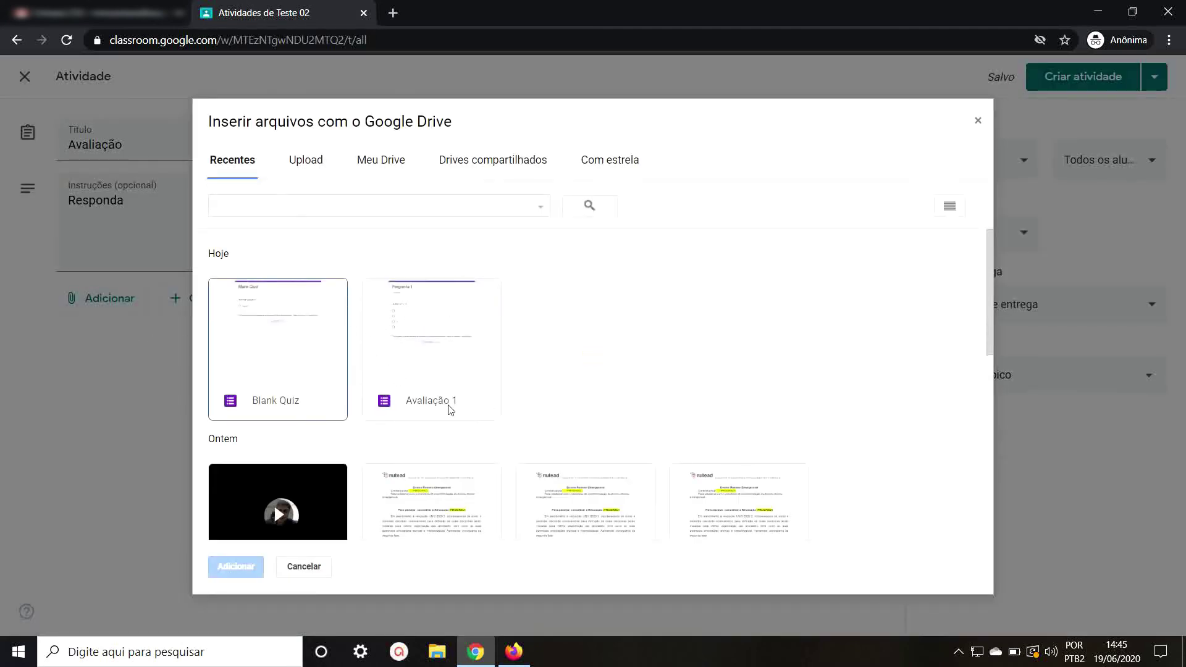
double_click(436, 332)
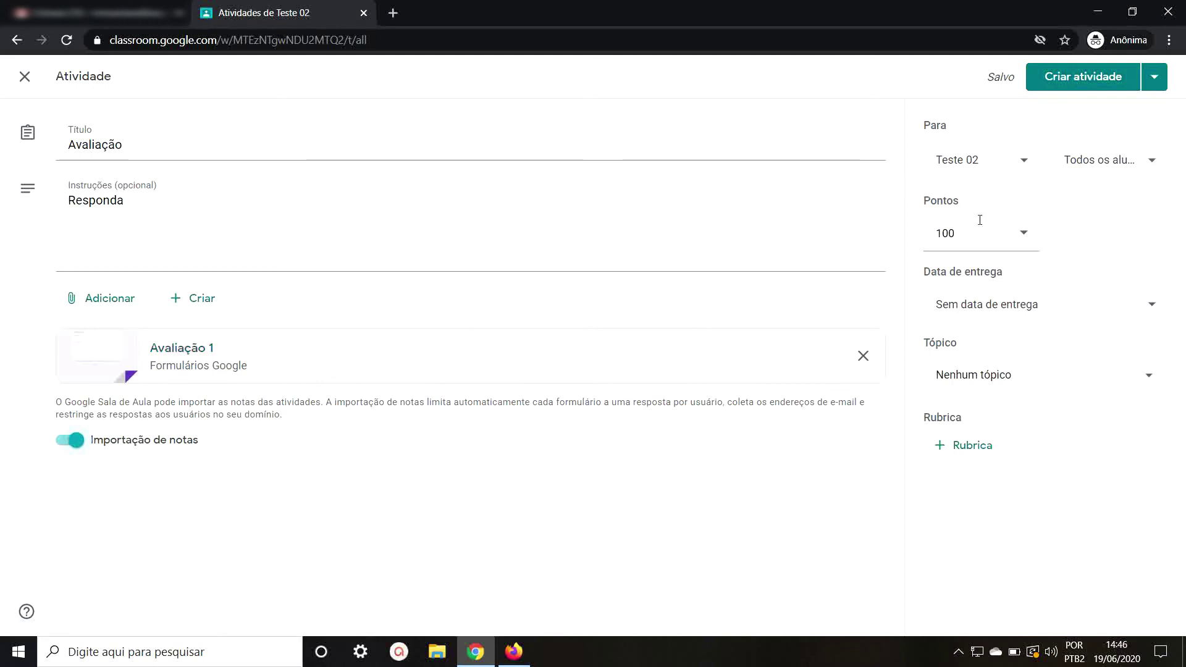
left_click(933, 227)
double_click(931, 226)
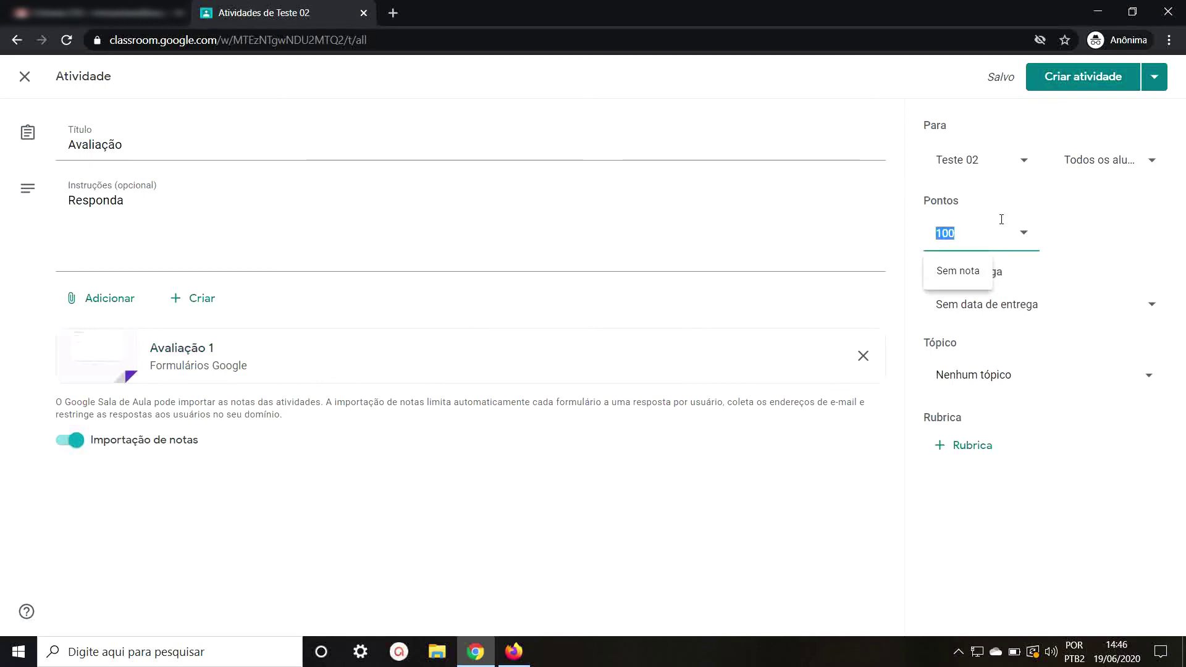
left_click(1092, 239)
Set the assignment's due date to 24 June 2020 at 23:59 and assign it to the Atividades topic
left_click(995, 309)
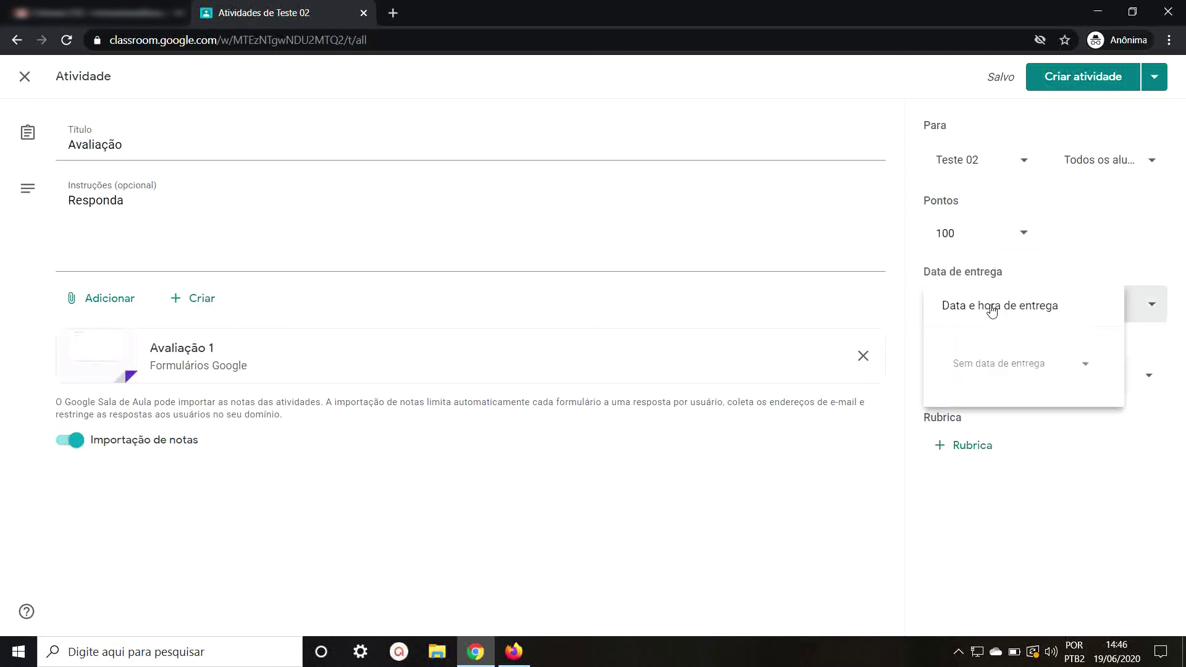
left_click(1001, 364)
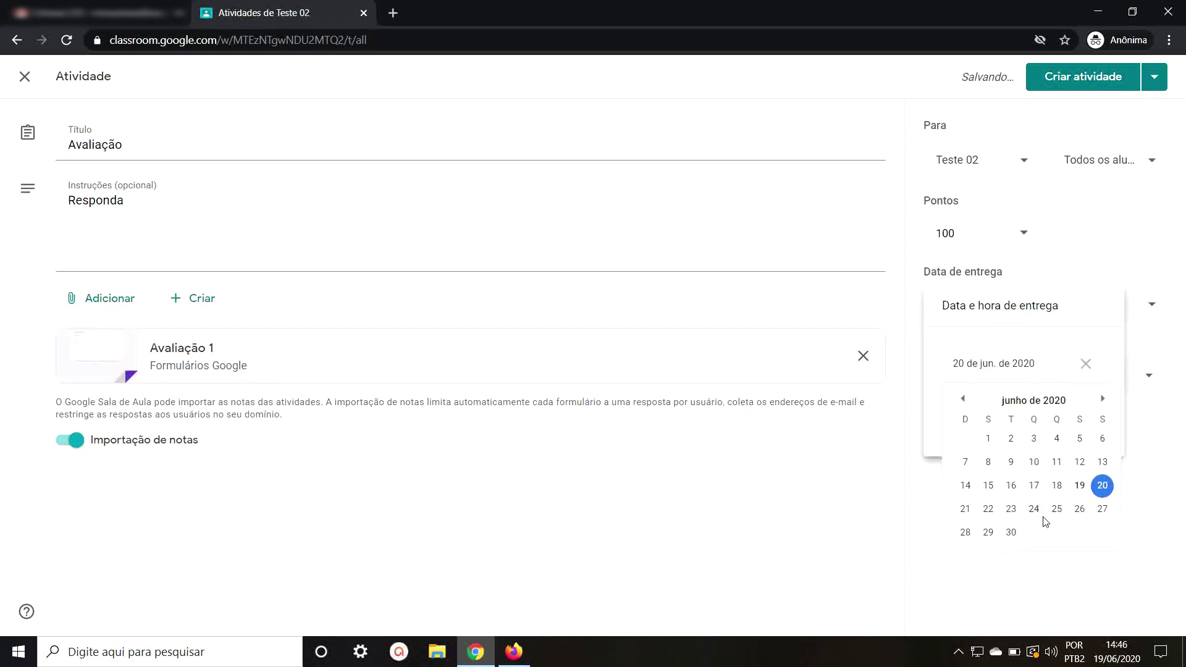
left_click(1033, 510)
left_click(1031, 432)
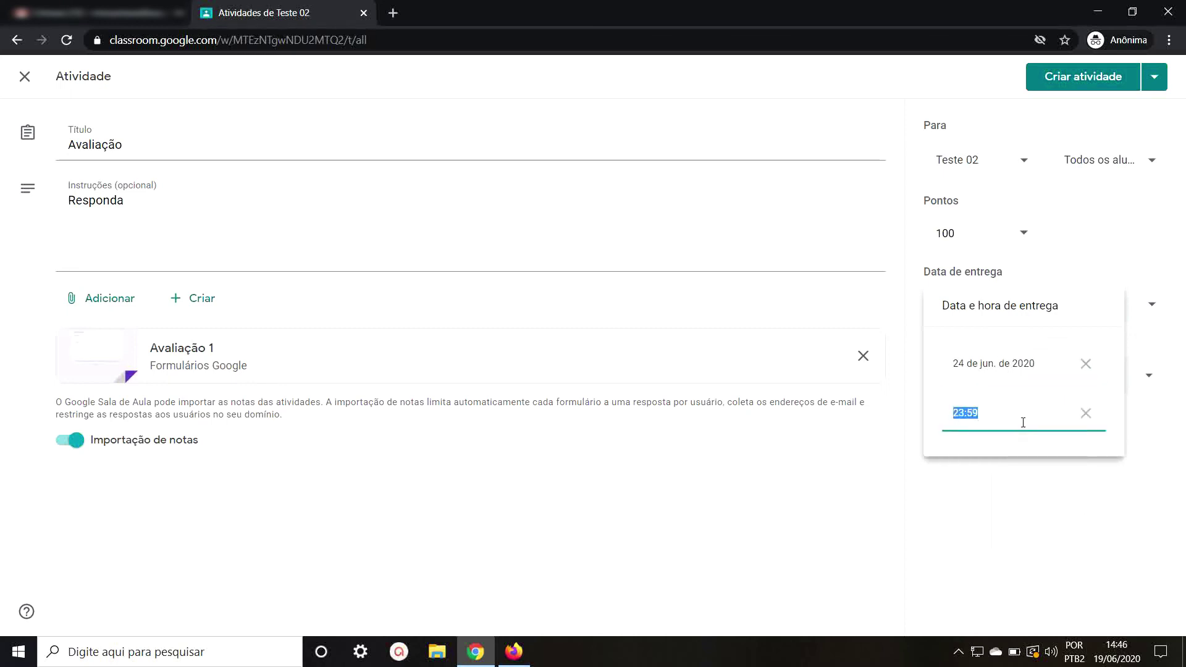
left_click(1001, 499)
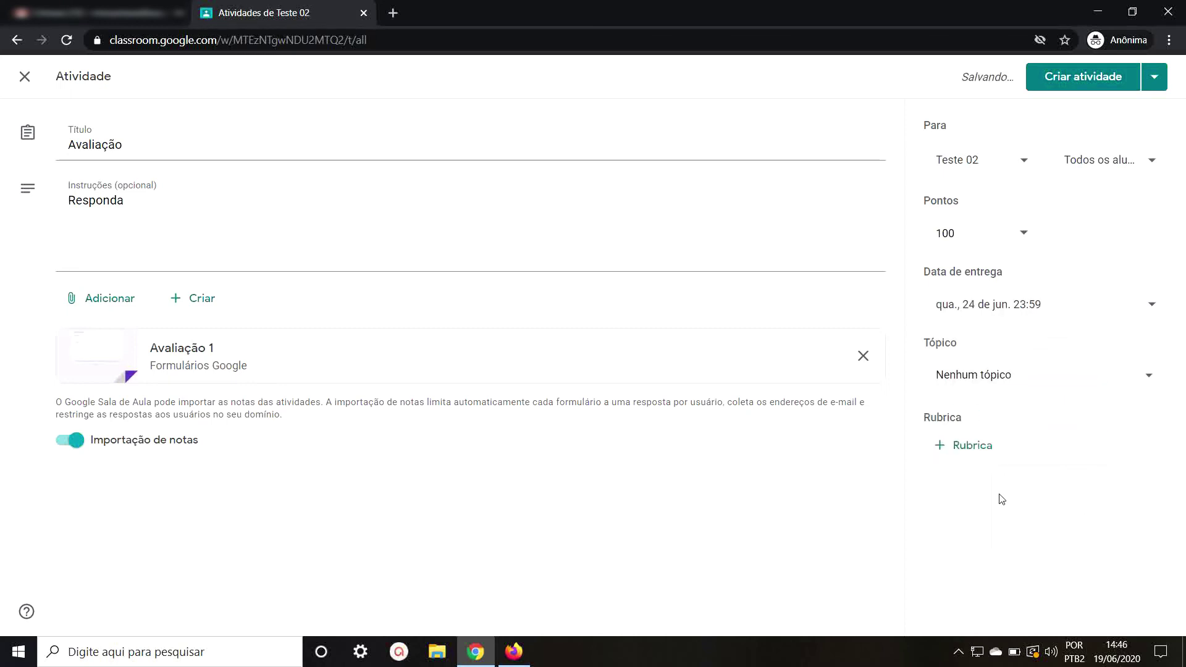
left_click(1013, 378)
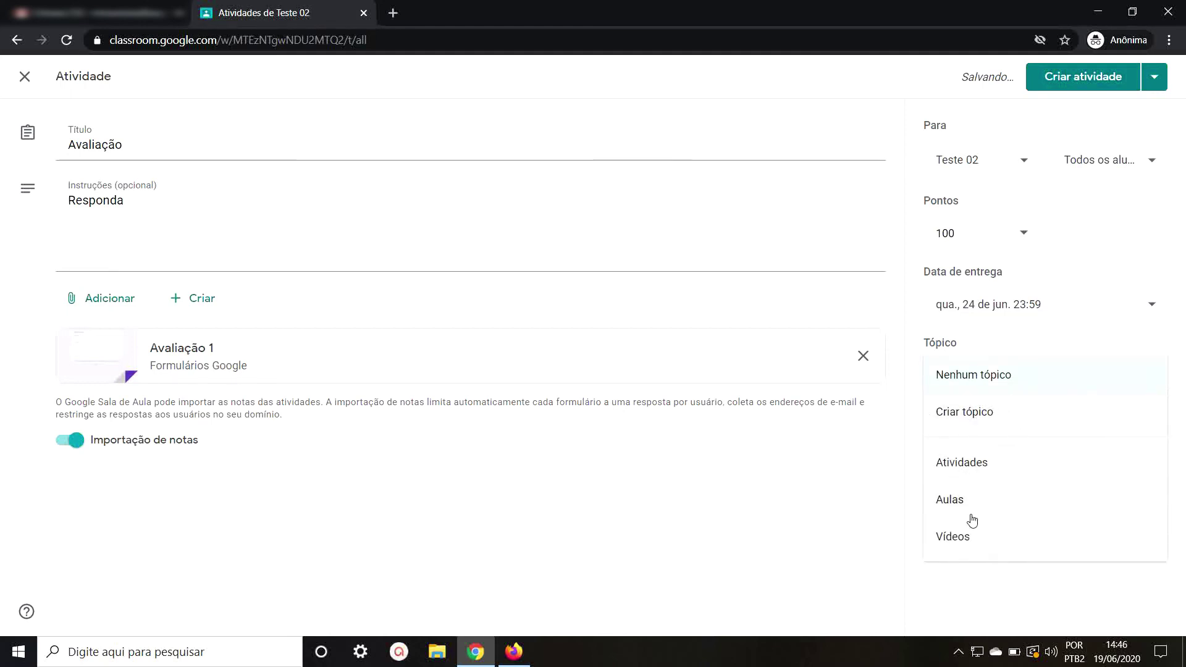
left_click(982, 474)
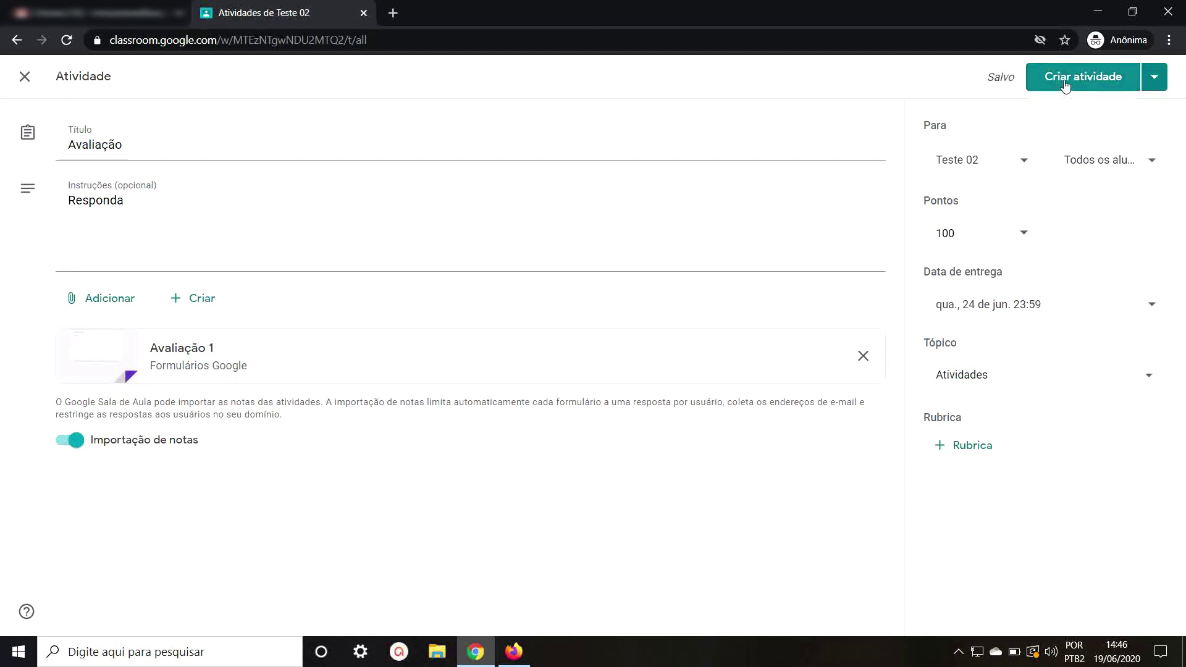
Schedule the assignment for publication on 20 June 2020 at 08:00
left_click(1154, 77)
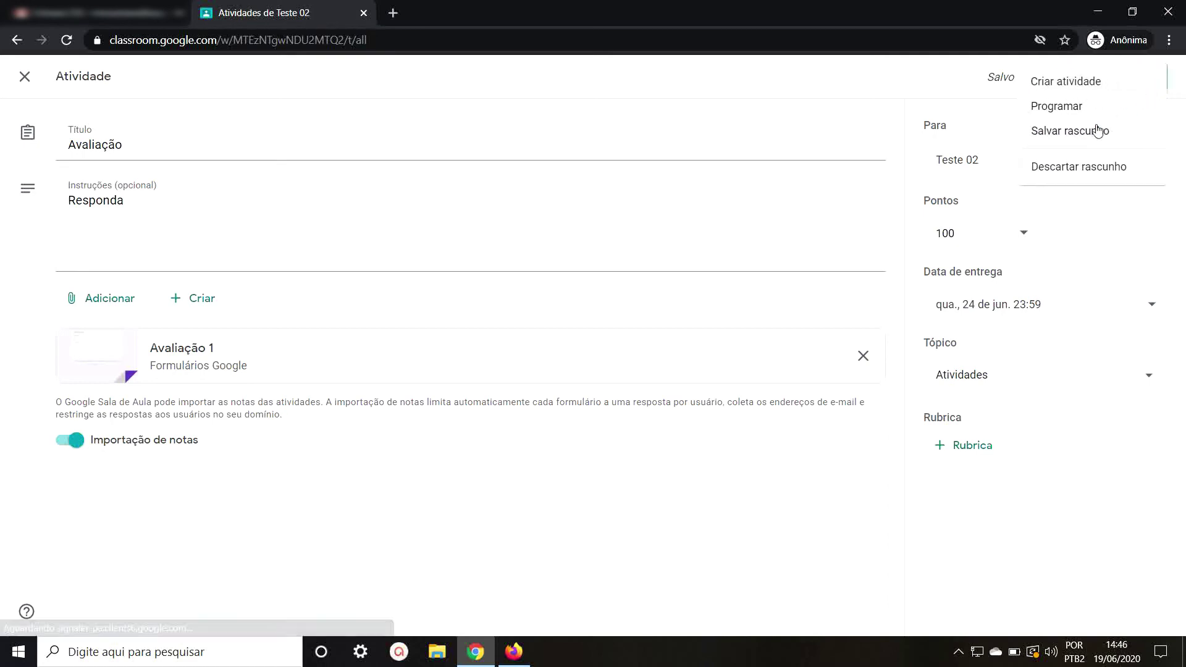
left_click(1071, 110)
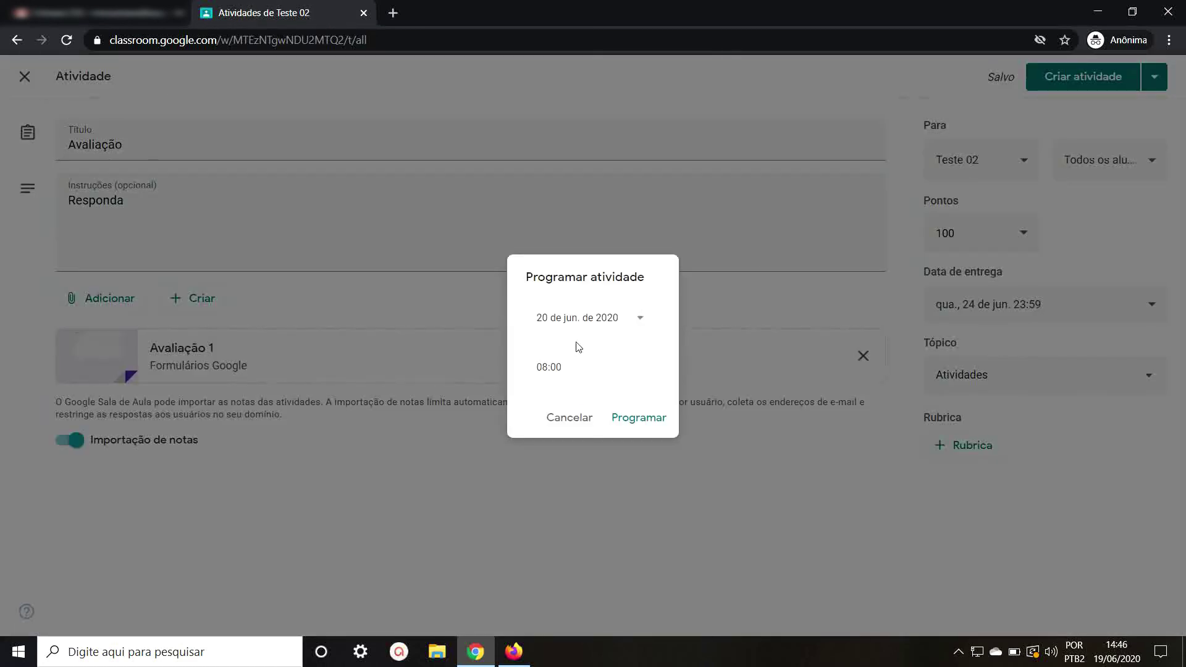
left_click(627, 417)
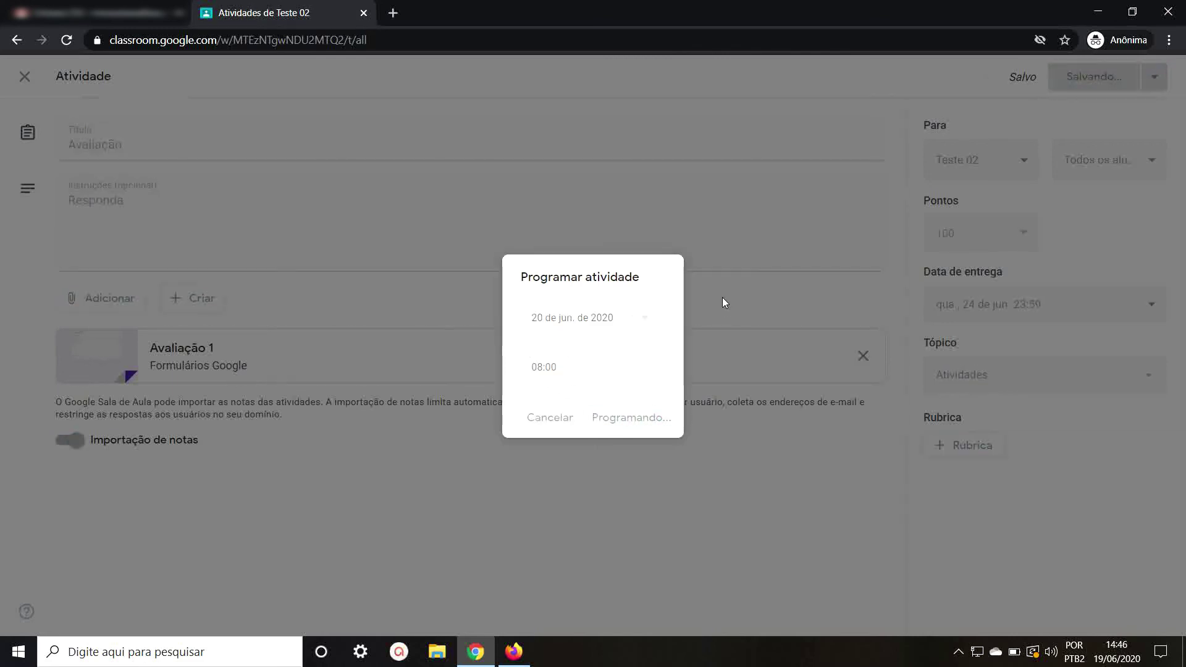